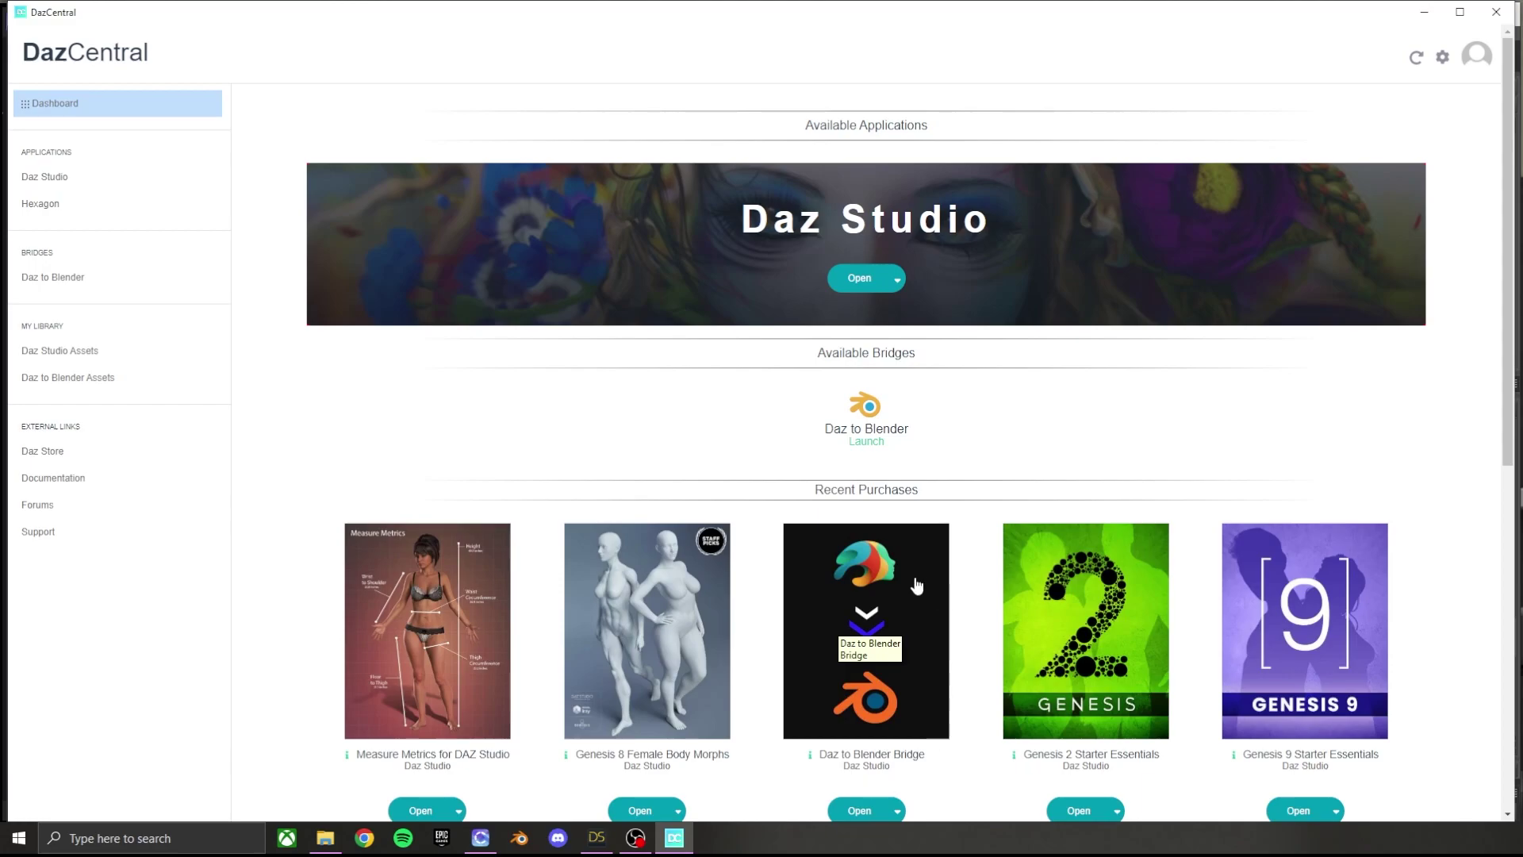
- Scroll the DazCentral dashboard past Available Bridges and Recent Purchases, then bring up Daz Studio
{"action": "scroll", "coordinate": [922, 586], "scroll_direction": "down", "scroll_amount": 1}
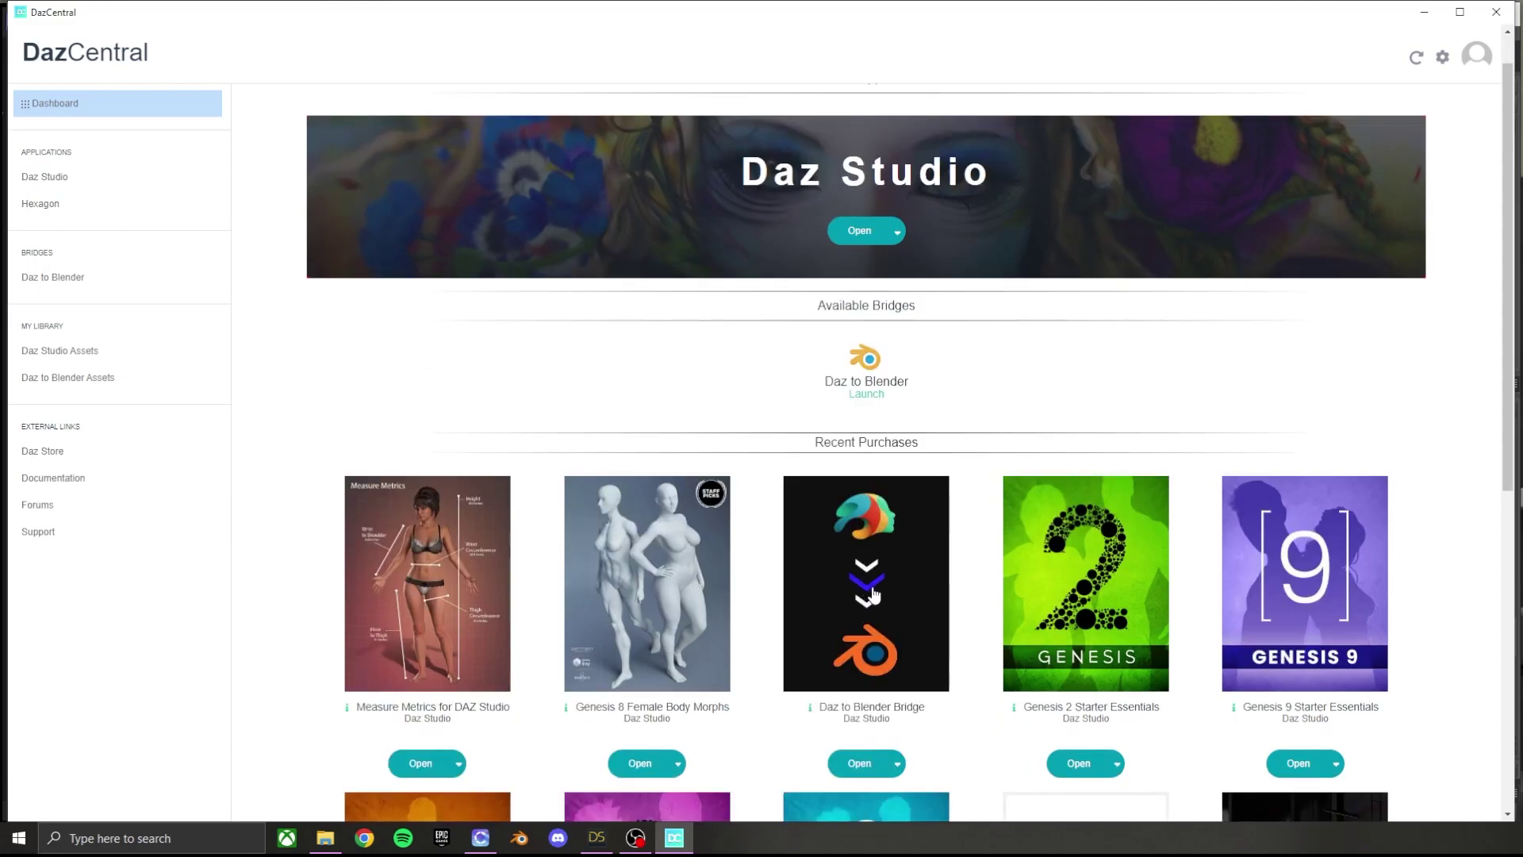
{"action": "left_click", "coordinate": [597, 838]}
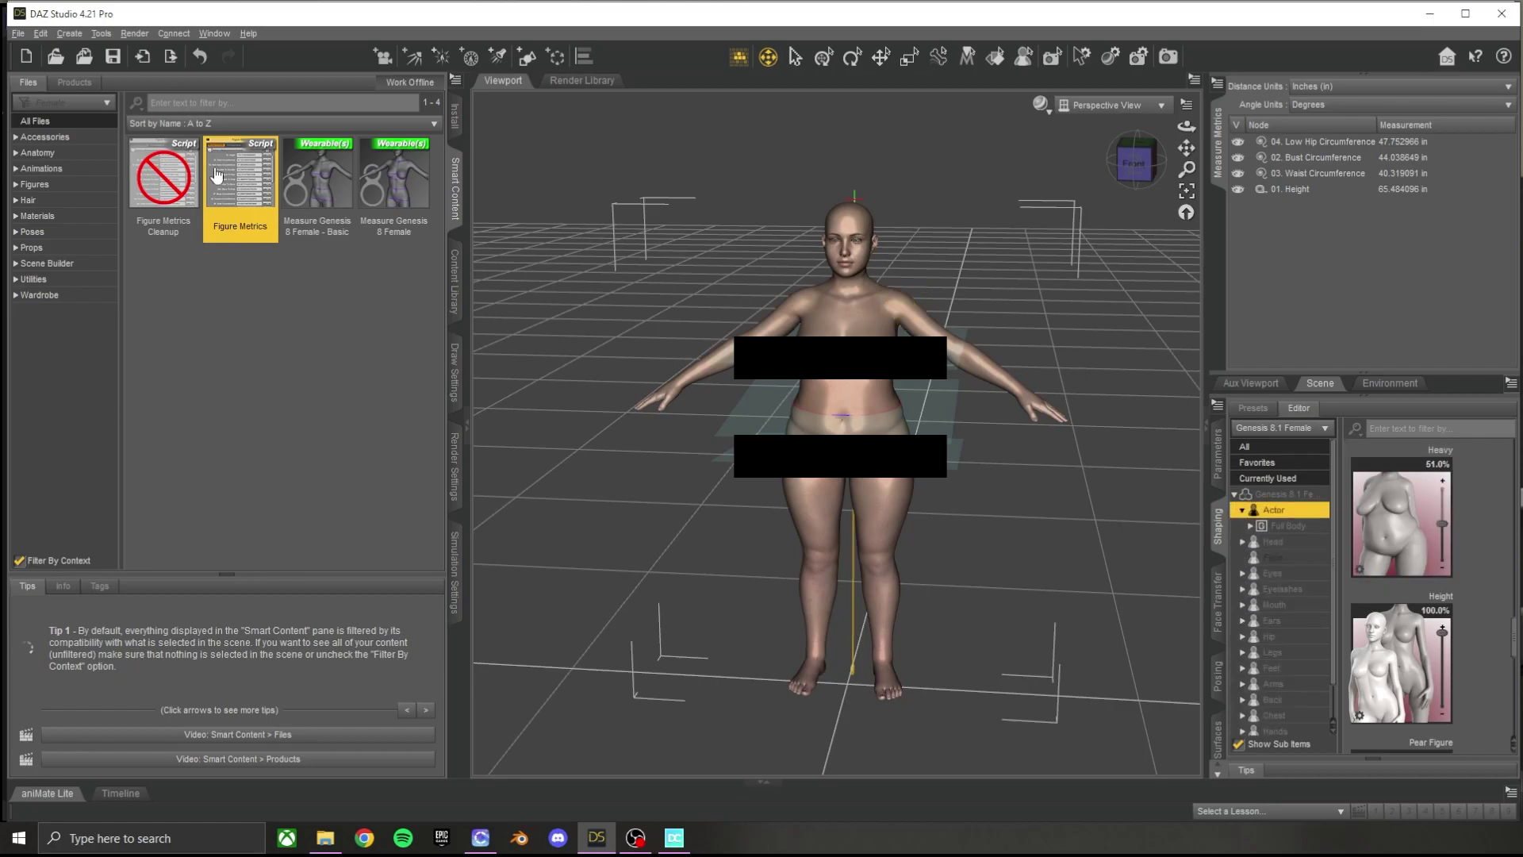
- Open the Daz To Blender bridge settings from File > Send To
{"action": "left_click", "coordinate": [19, 35]}
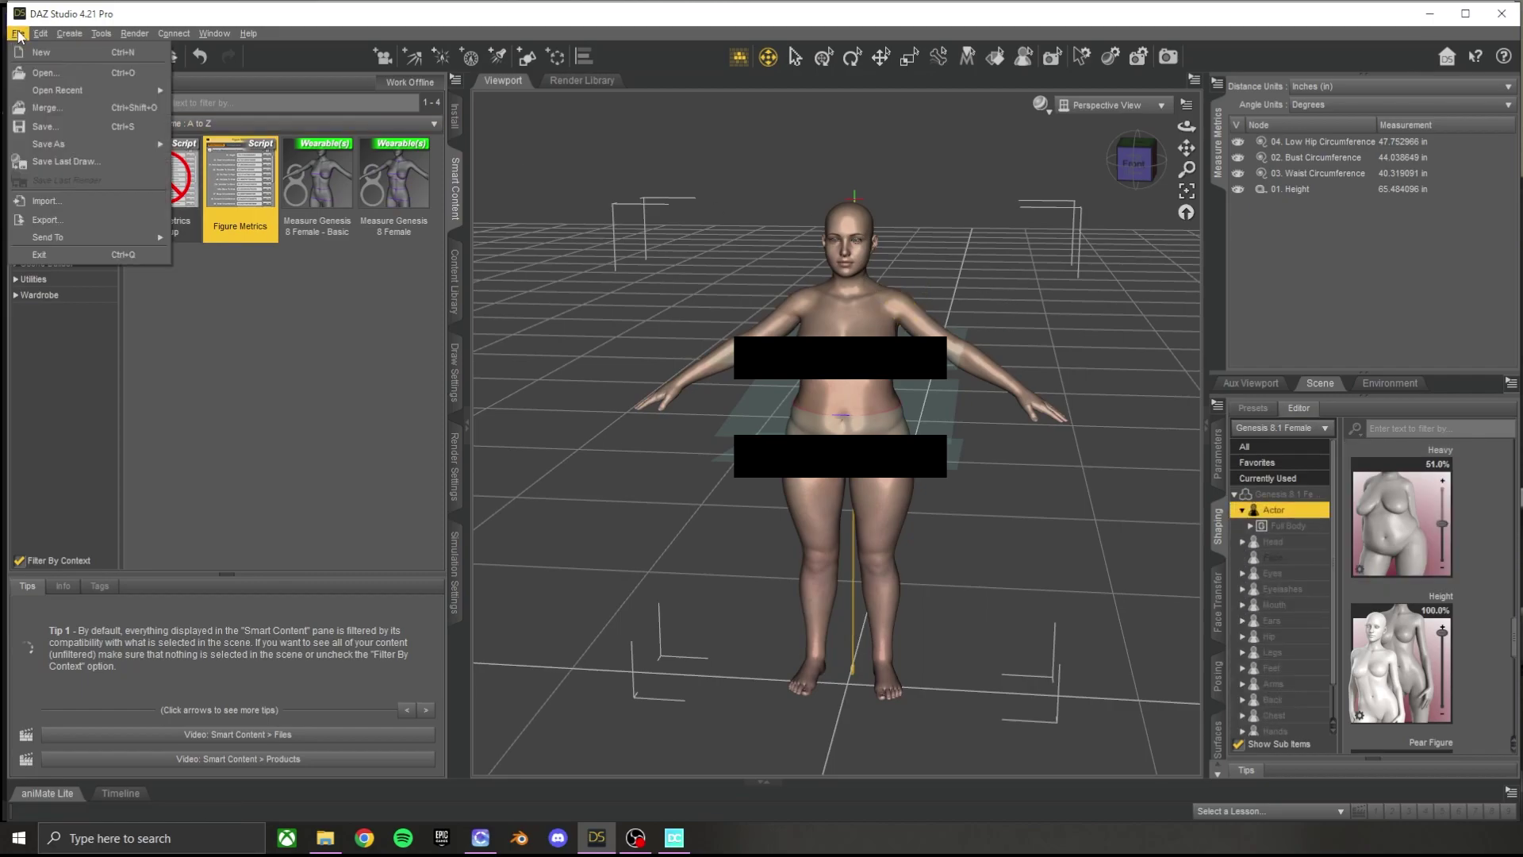
{"action": "mouse_move", "coordinate": [46, 37]}
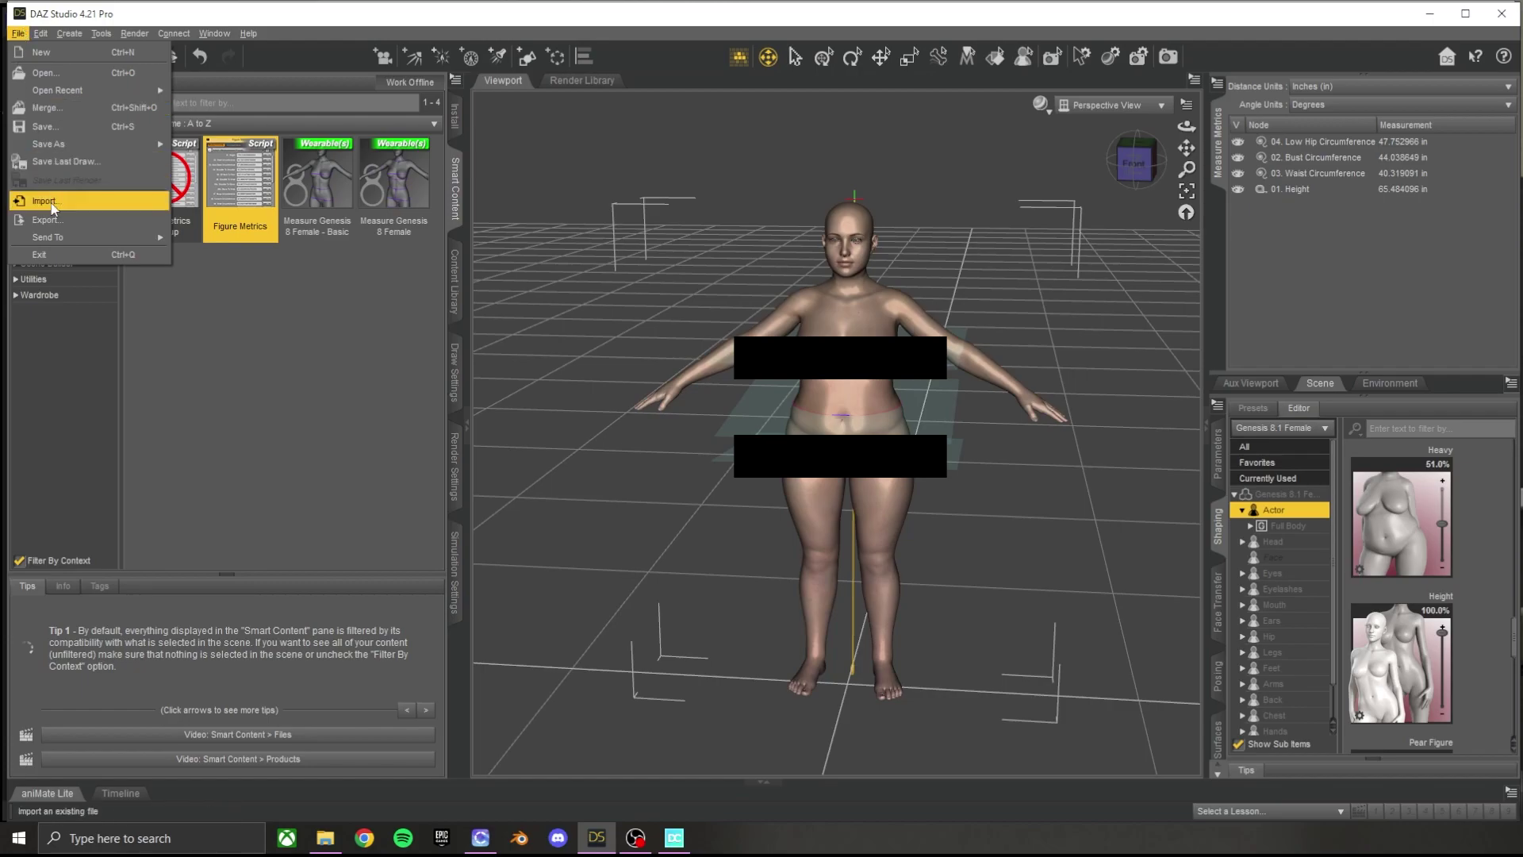
{"action": "mouse_move", "coordinate": [135, 237]}
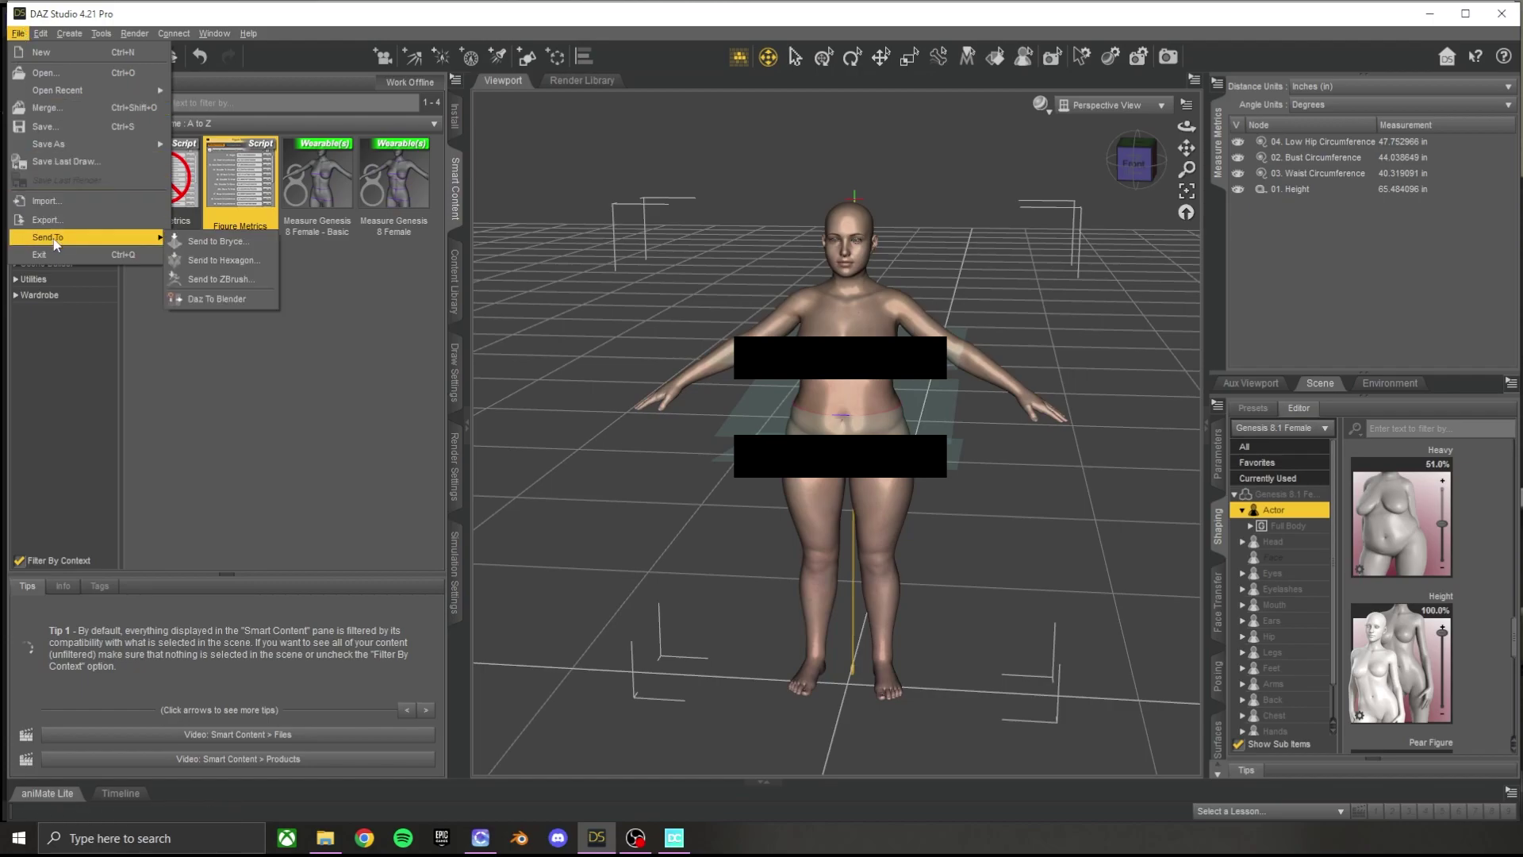
{"action": "left_click", "coordinate": [232, 302]}
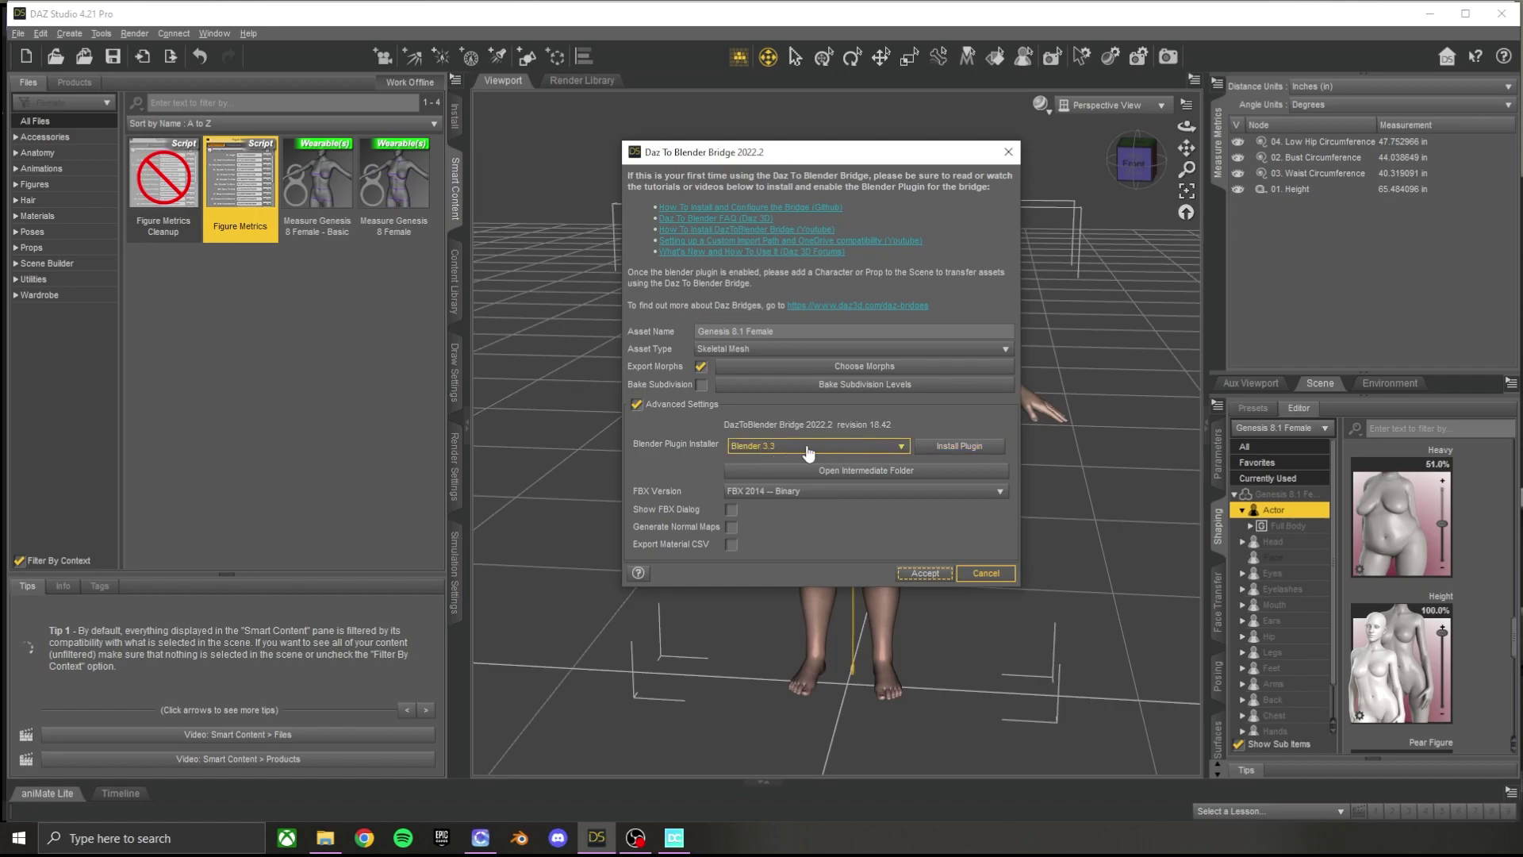
- Keep Blender 3.3 as the target version and install the bridge plugin
{"action": "left_click", "coordinate": [809, 452]}
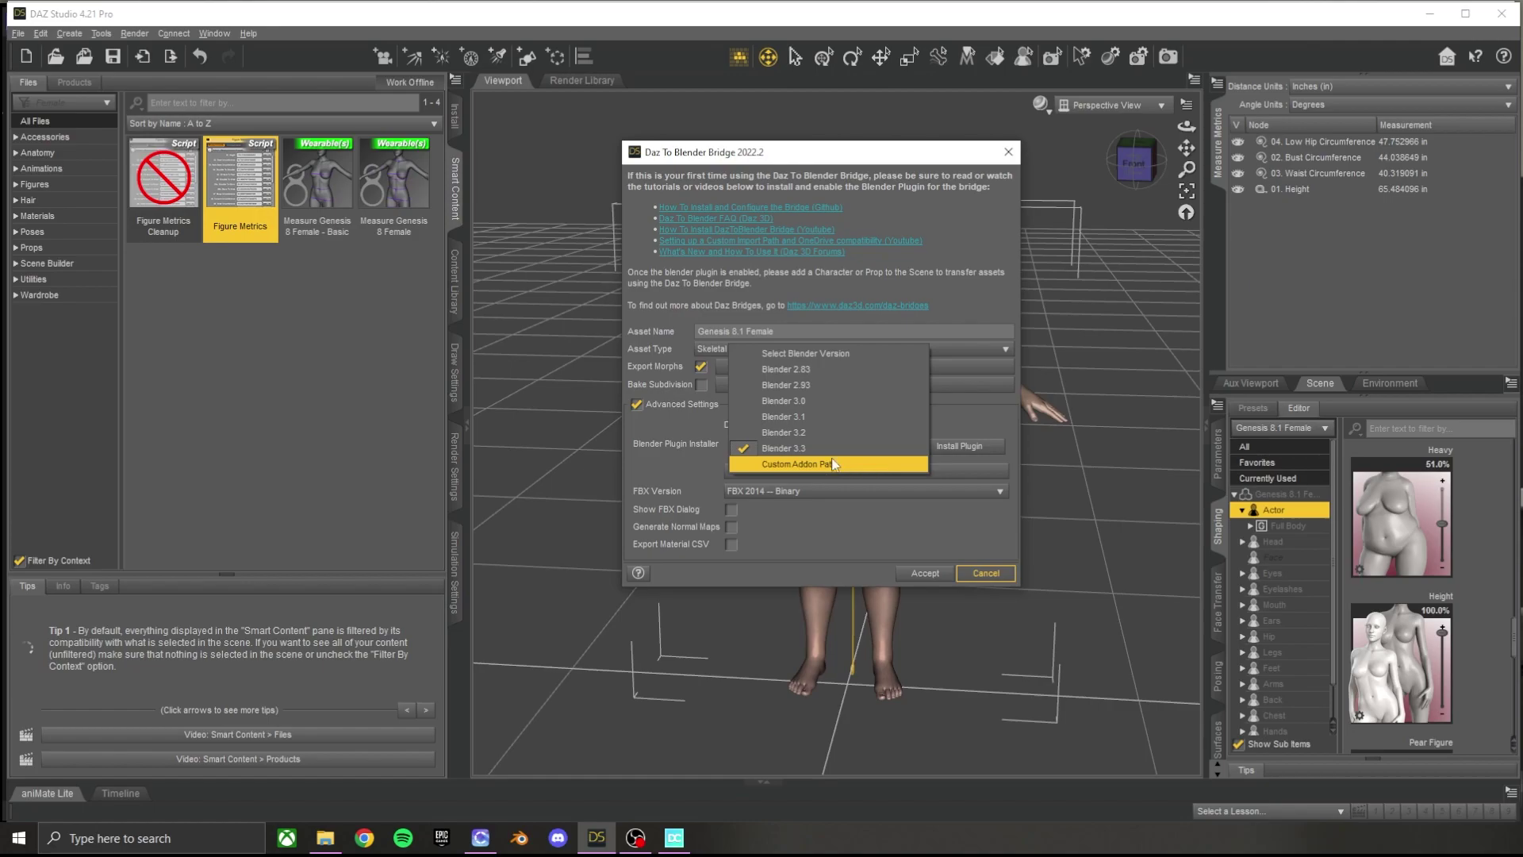
{"action": "left_click", "coordinate": [775, 449]}
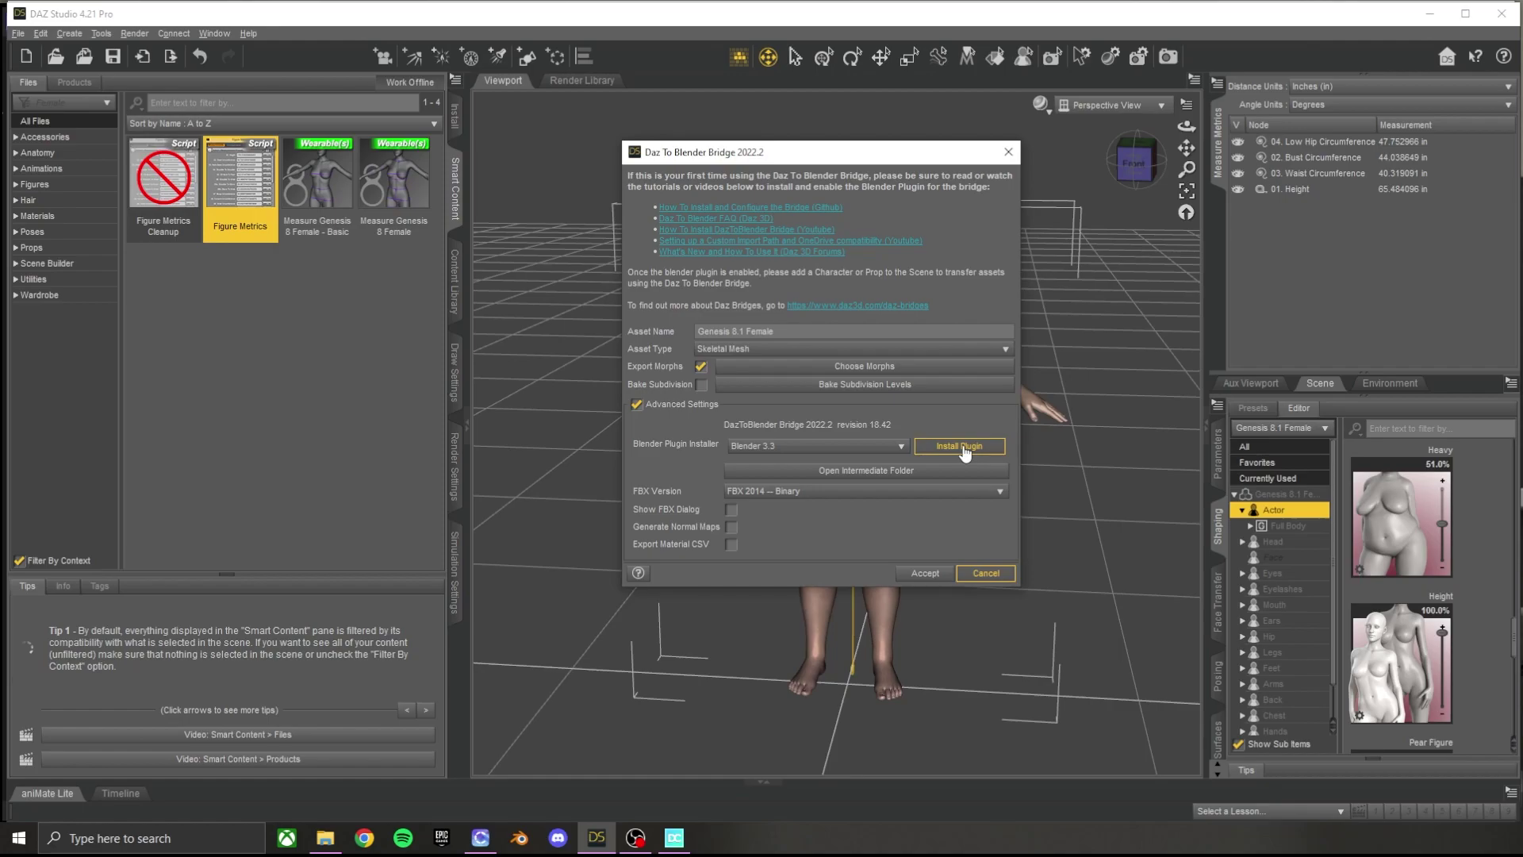
{"action": "left_click", "coordinate": [965, 449]}
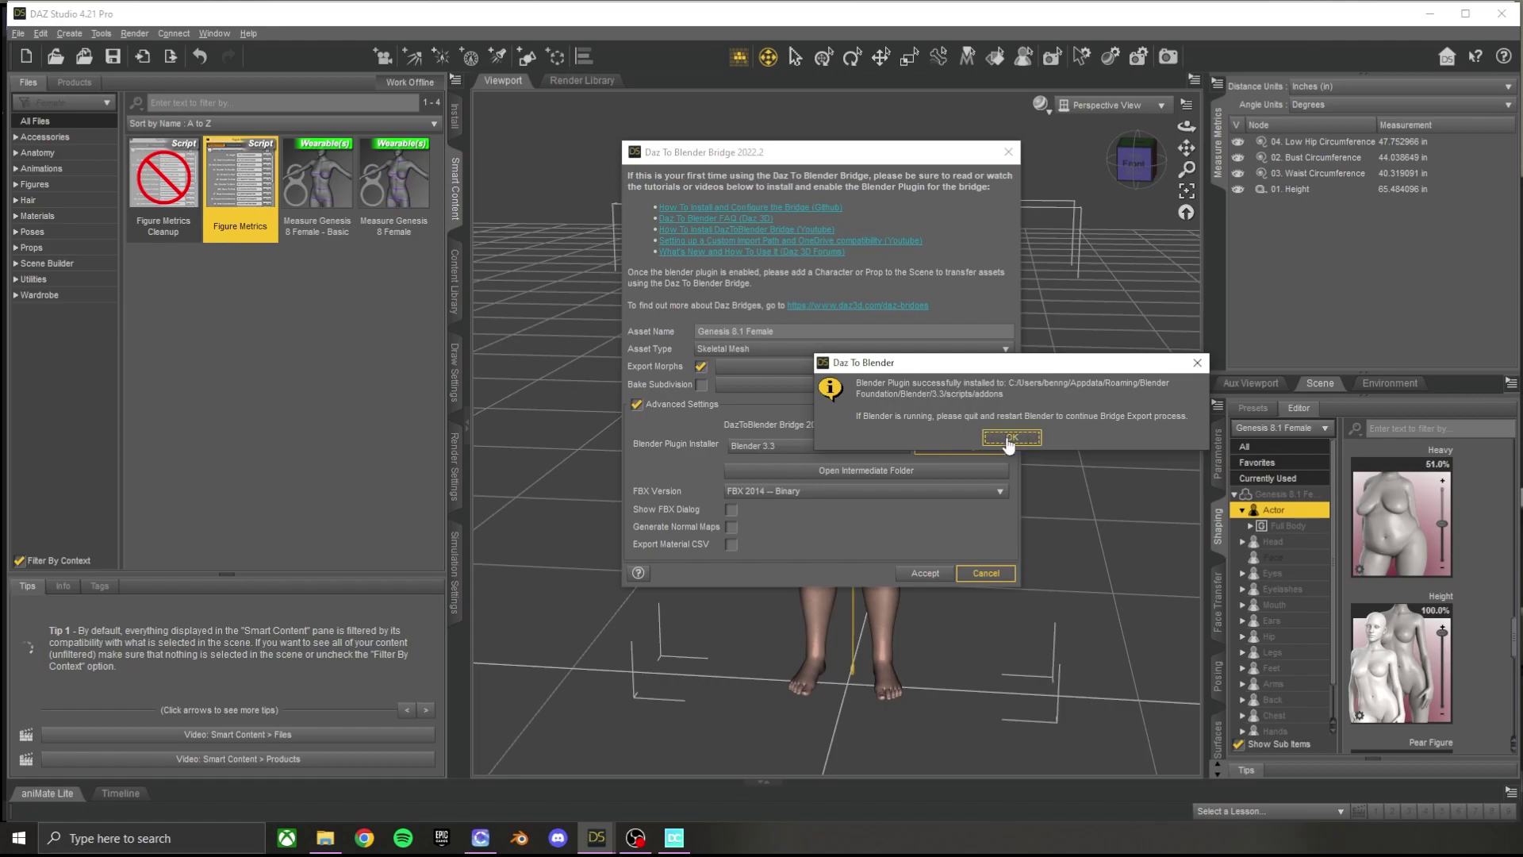
{"action": "left_click", "coordinate": [1009, 439]}
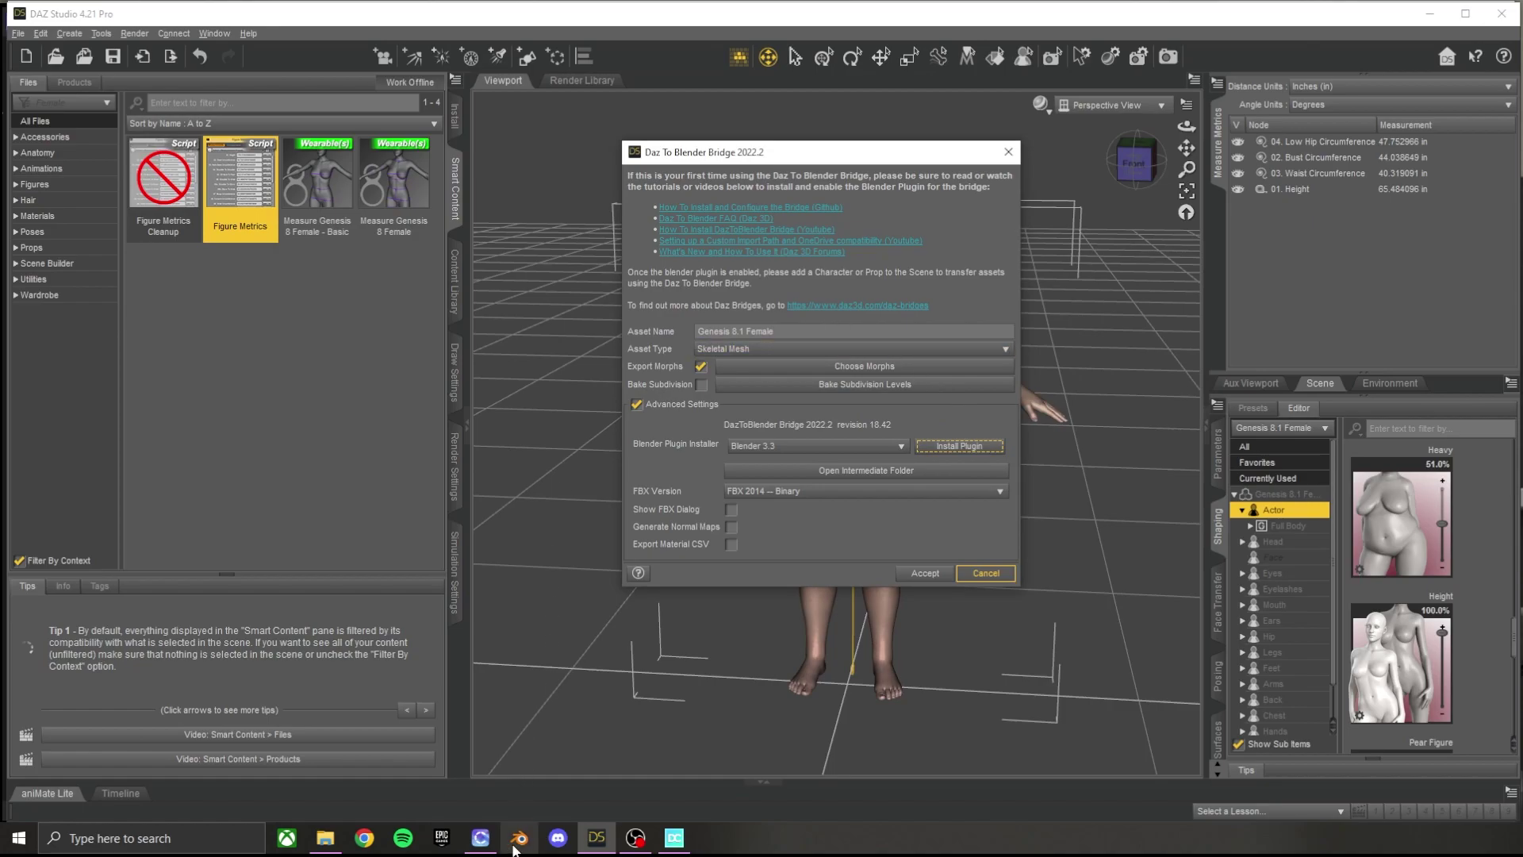
- Launch Blender and open its Preferences
{"action": "left_click", "coordinate": [515, 844]}
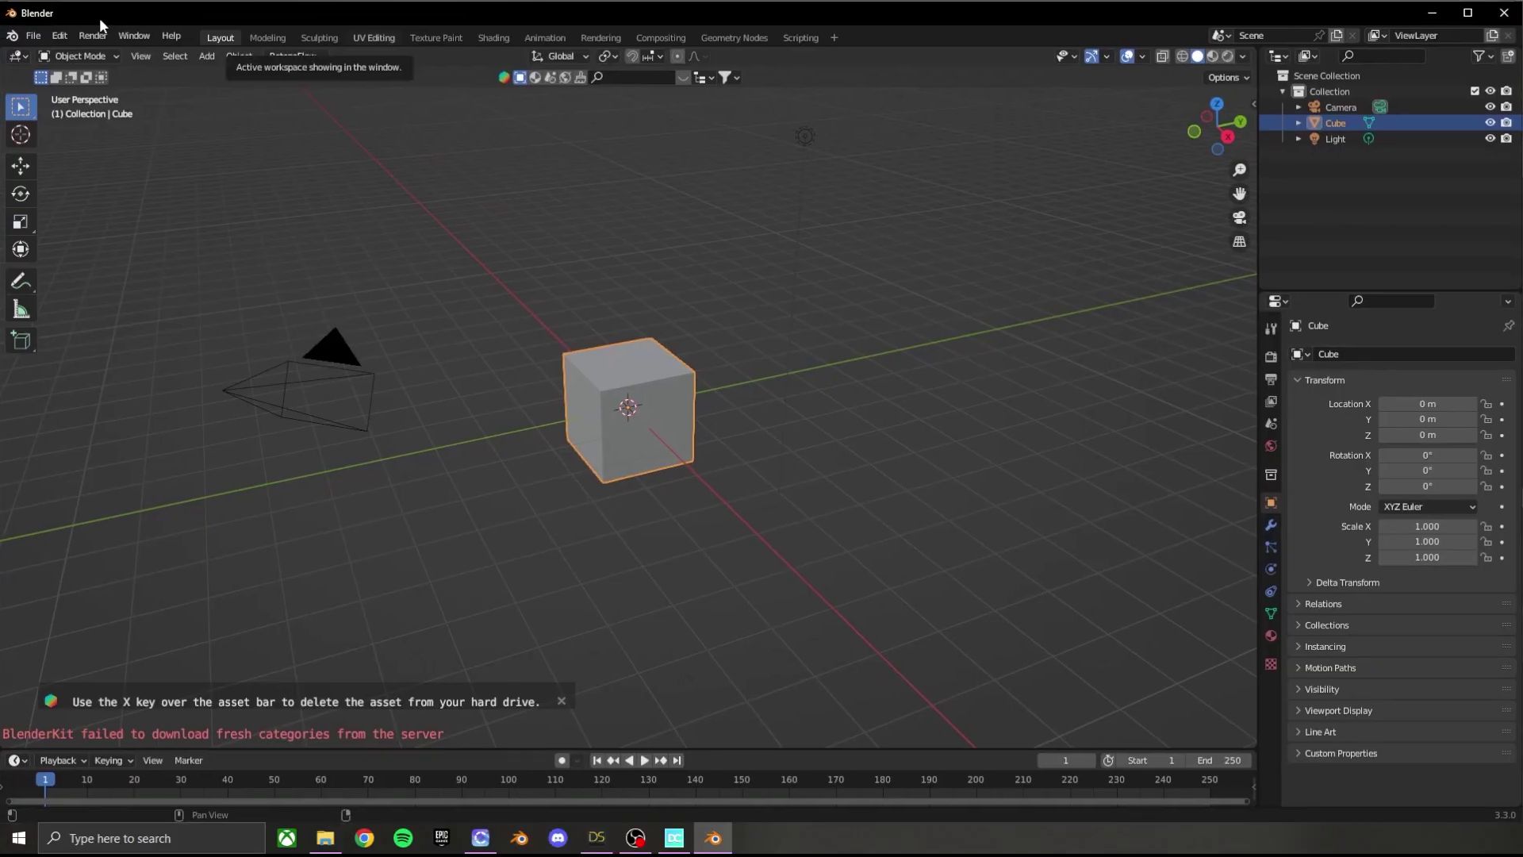
{"action": "left_click", "coordinate": [59, 36]}
{"action": "left_click", "coordinate": [131, 266]}
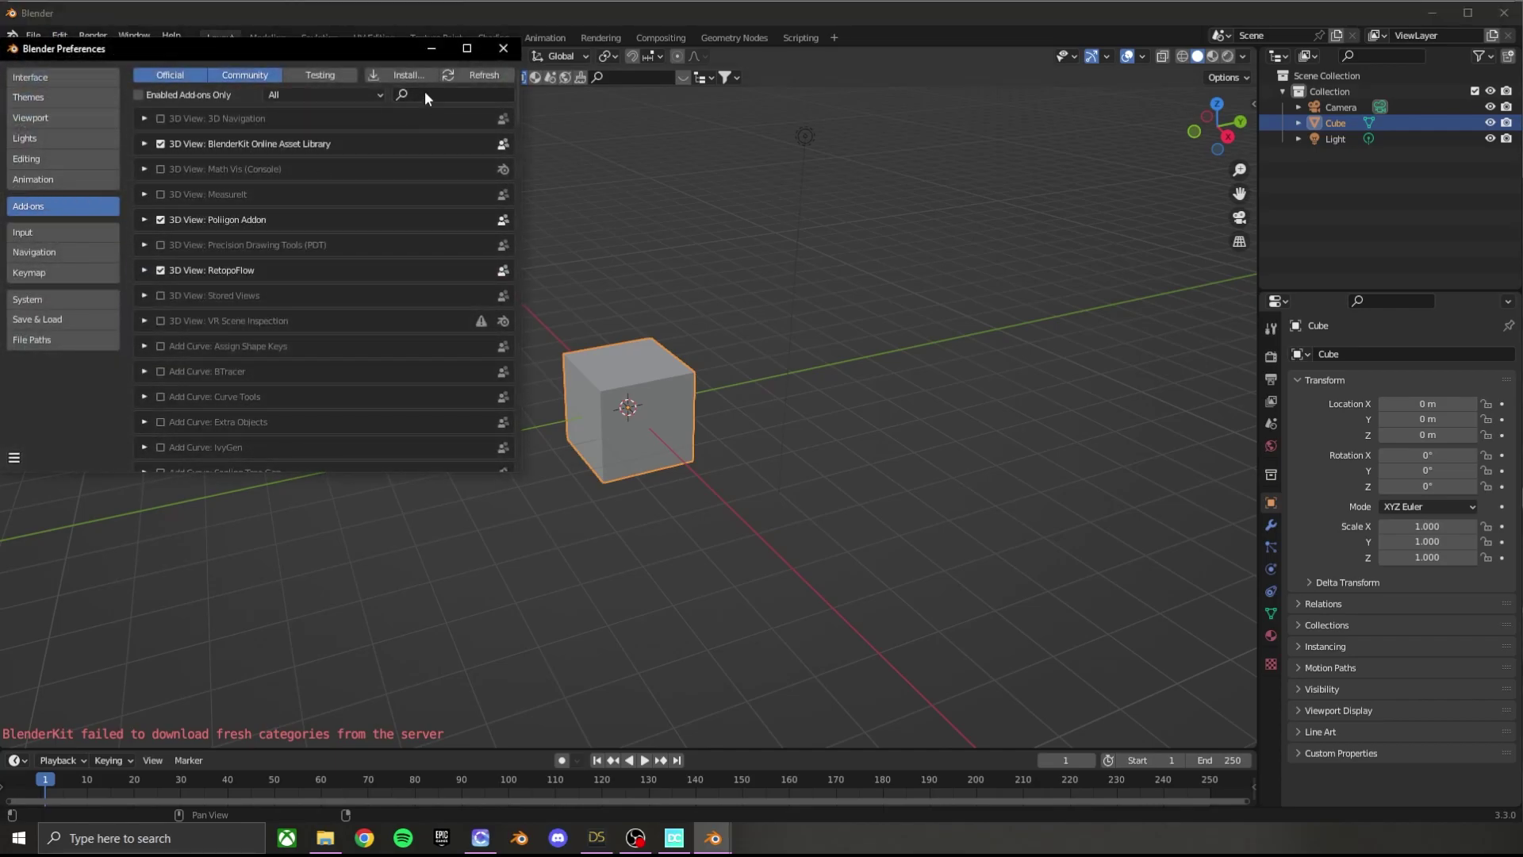
- Search add-ons for 'daz', enable Import-Export: DazToBlender, and return to Daz Studio
{"action": "left_click", "coordinate": [426, 94]}
{"action": "type", "text": "daz"}
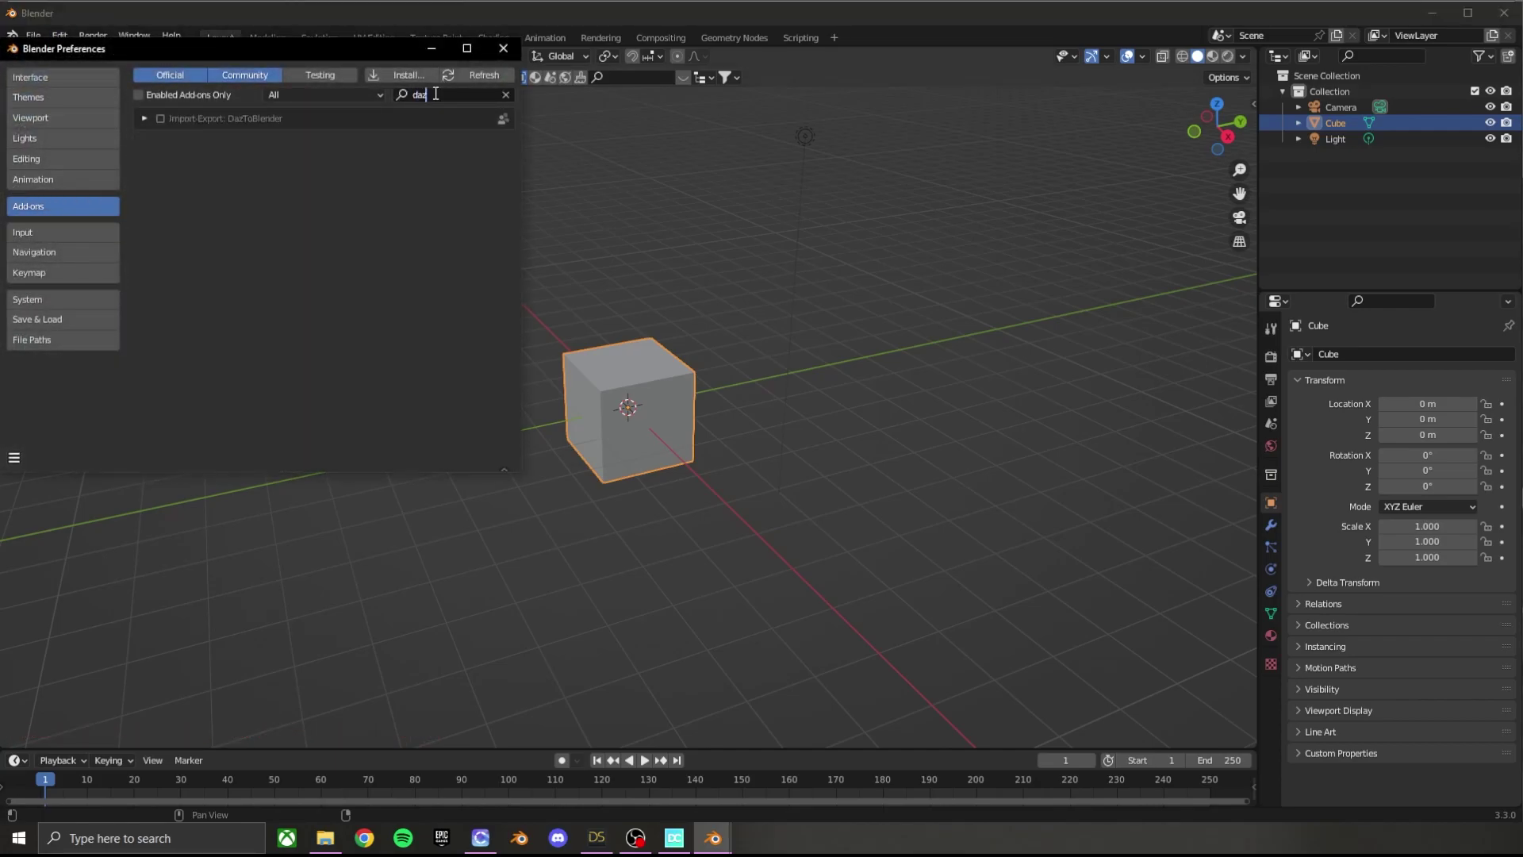
{"action": "left_click", "coordinate": [161, 119]}
{"action": "left_click", "coordinate": [161, 119]}
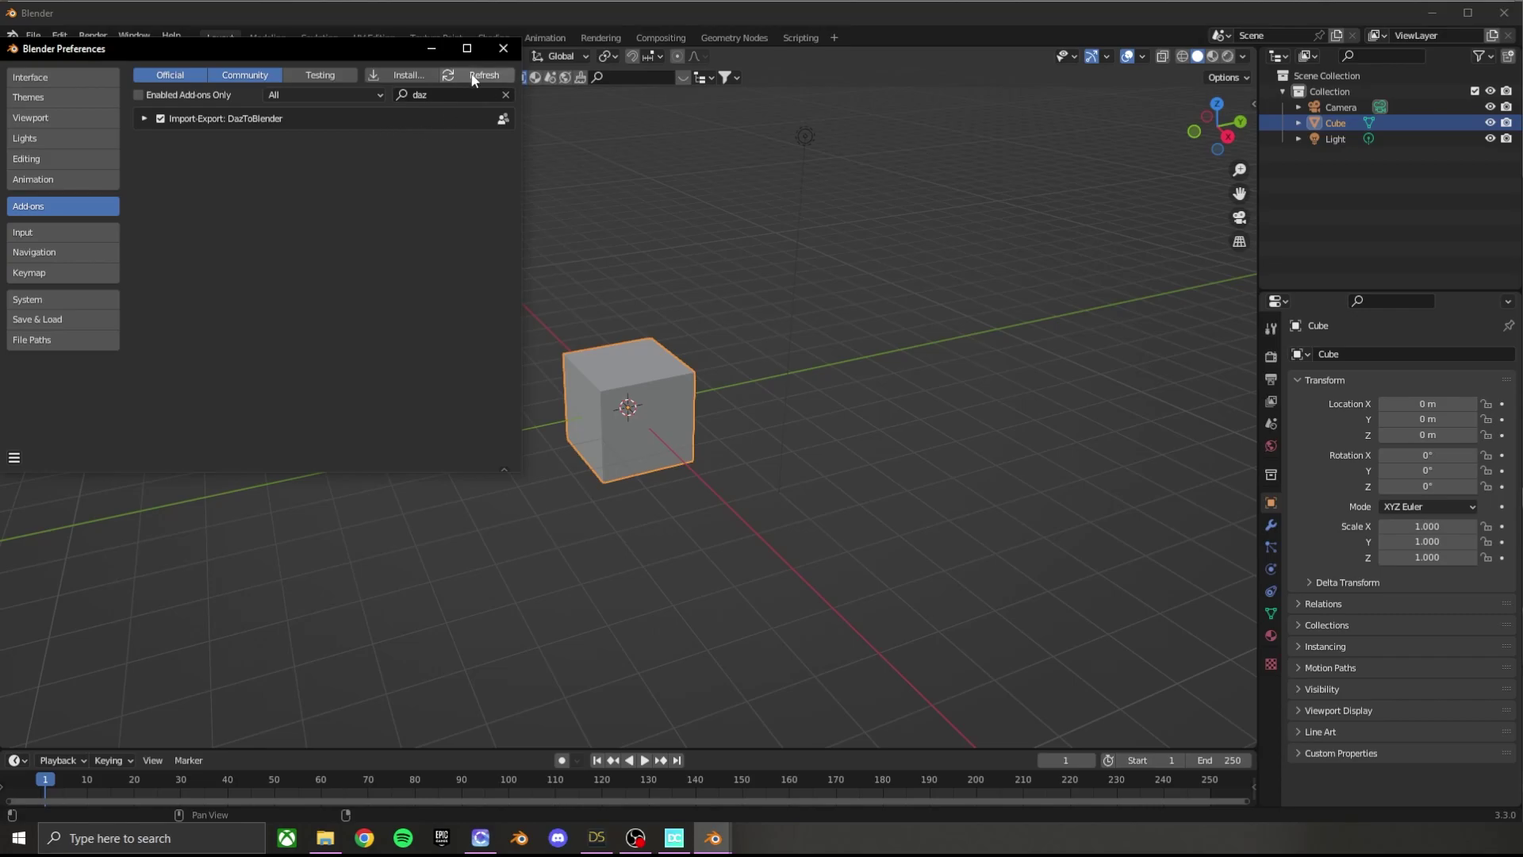
{"action": "left_click", "coordinate": [503, 48]}
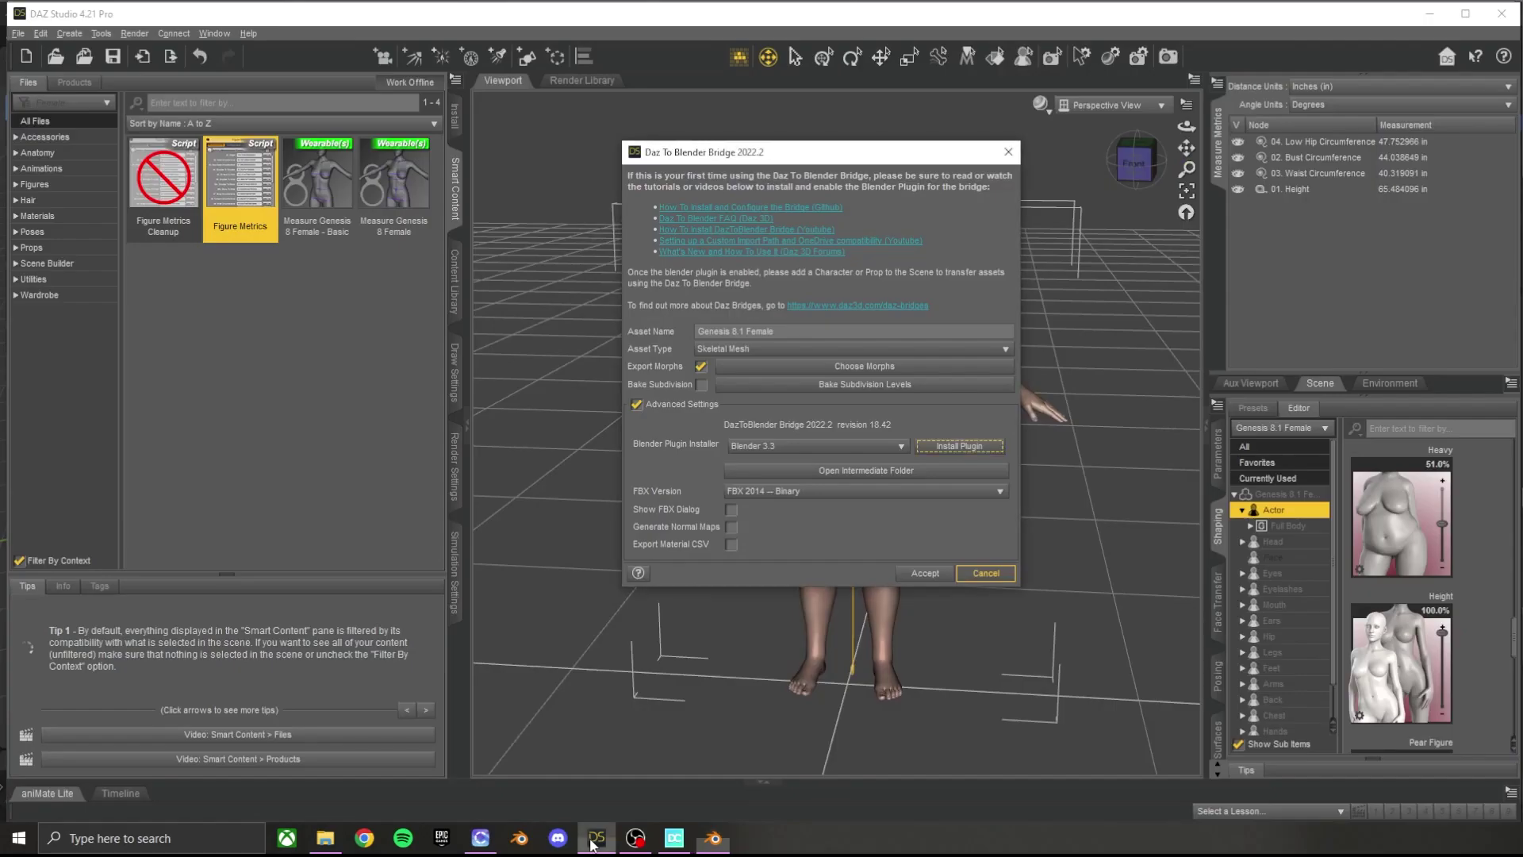
{"action": "left_click", "coordinate": [596, 838]}
- Rename the asset from Genesis 8.1 Female to GenesisSize18Tutorial and run the bridge export
{"action": "left_click_drag", "start_coordinate": [774, 331], "coordinate": [731, 331]}
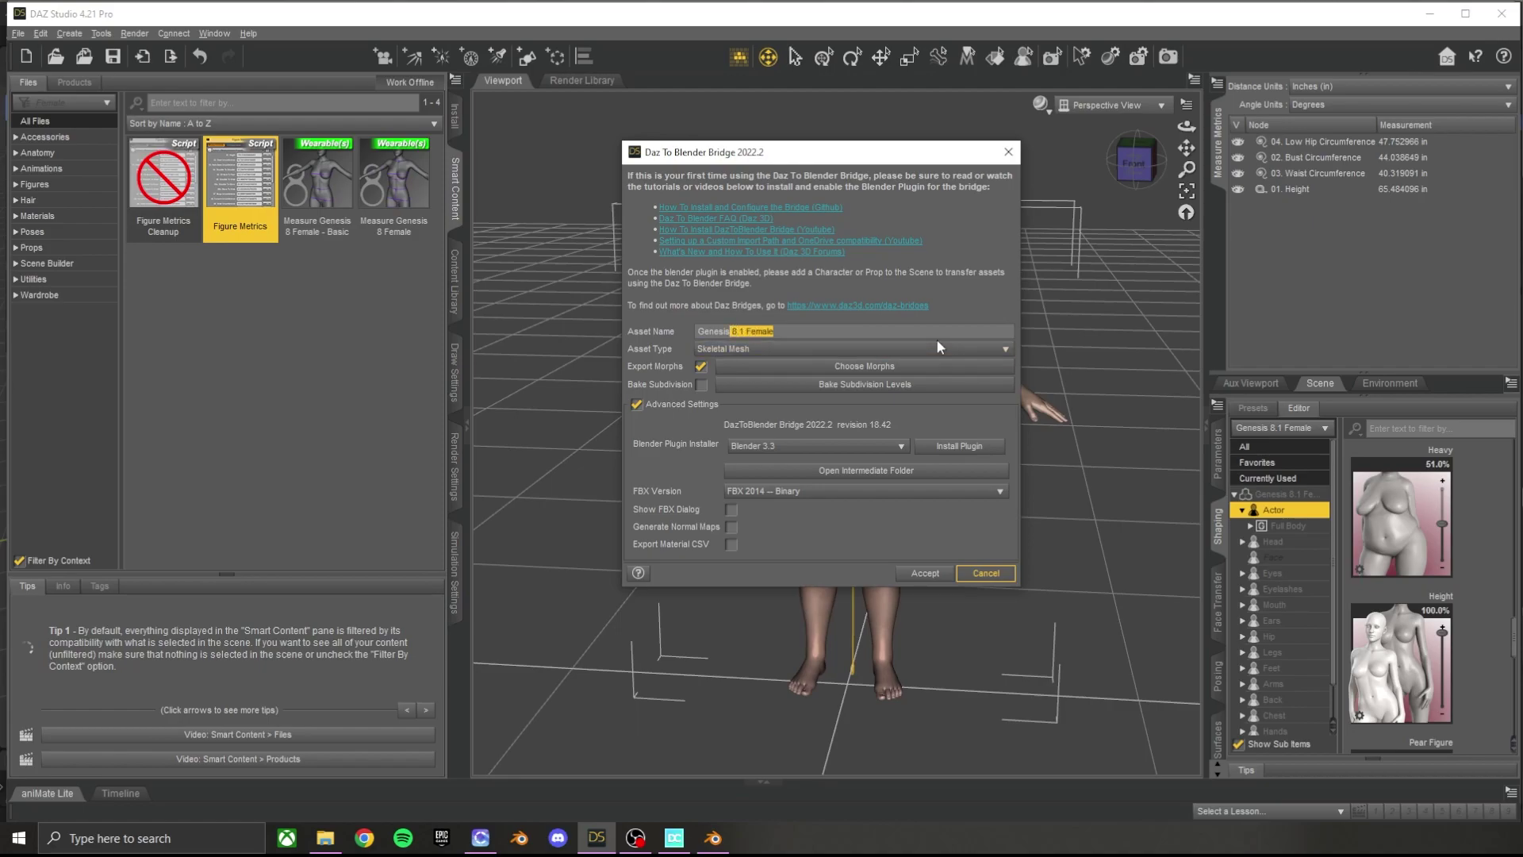
{"action": "type", "text": "Size18Tutorial"}
{"action": "left_click_drag", "start_coordinate": [860, 148], "coordinate": [582, 168]}
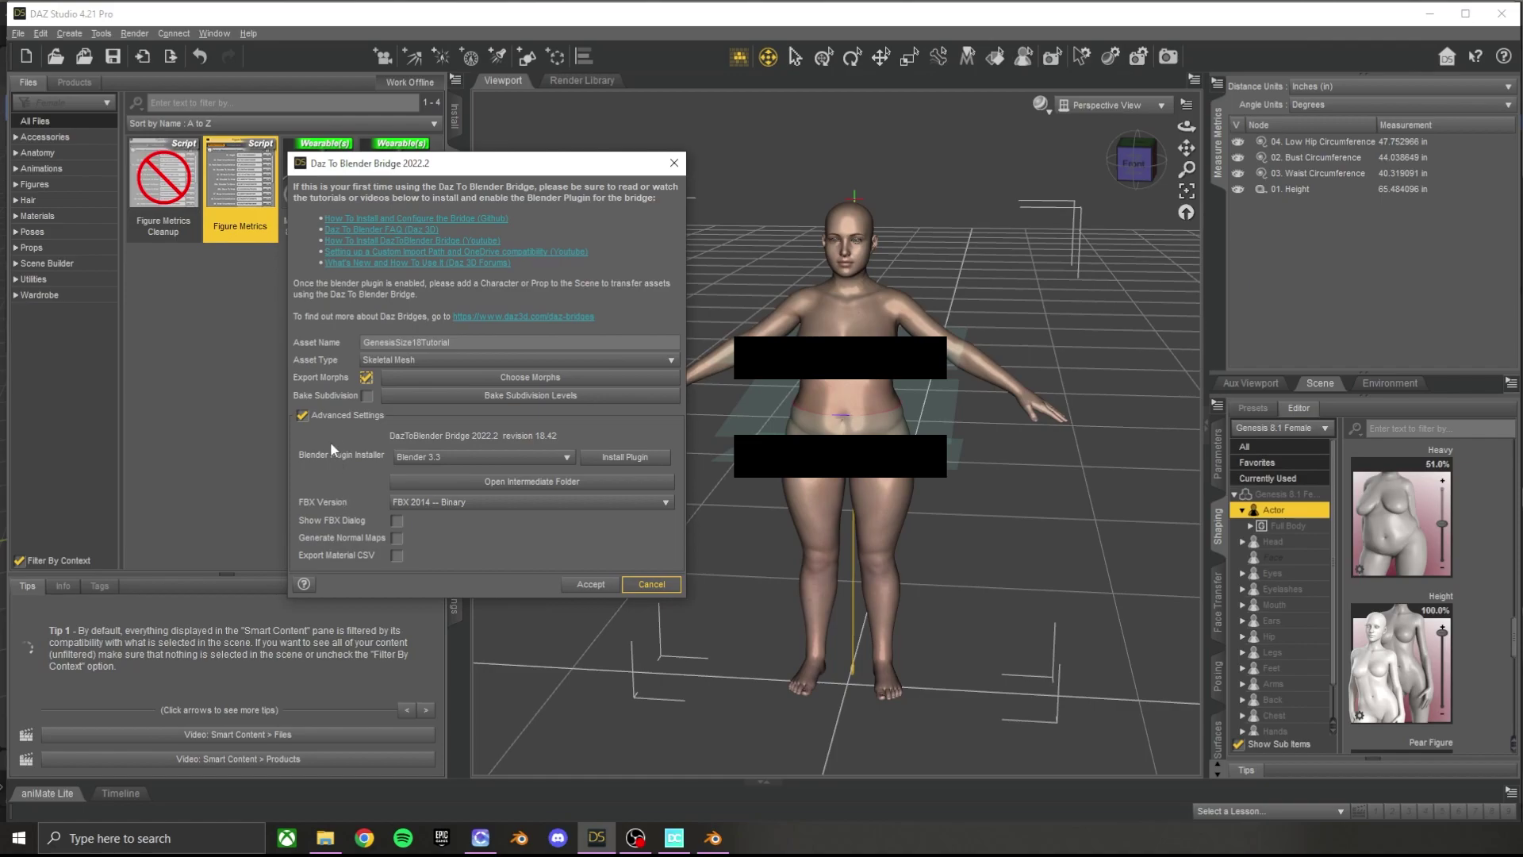
{"action": "left_click", "coordinate": [594, 587]}
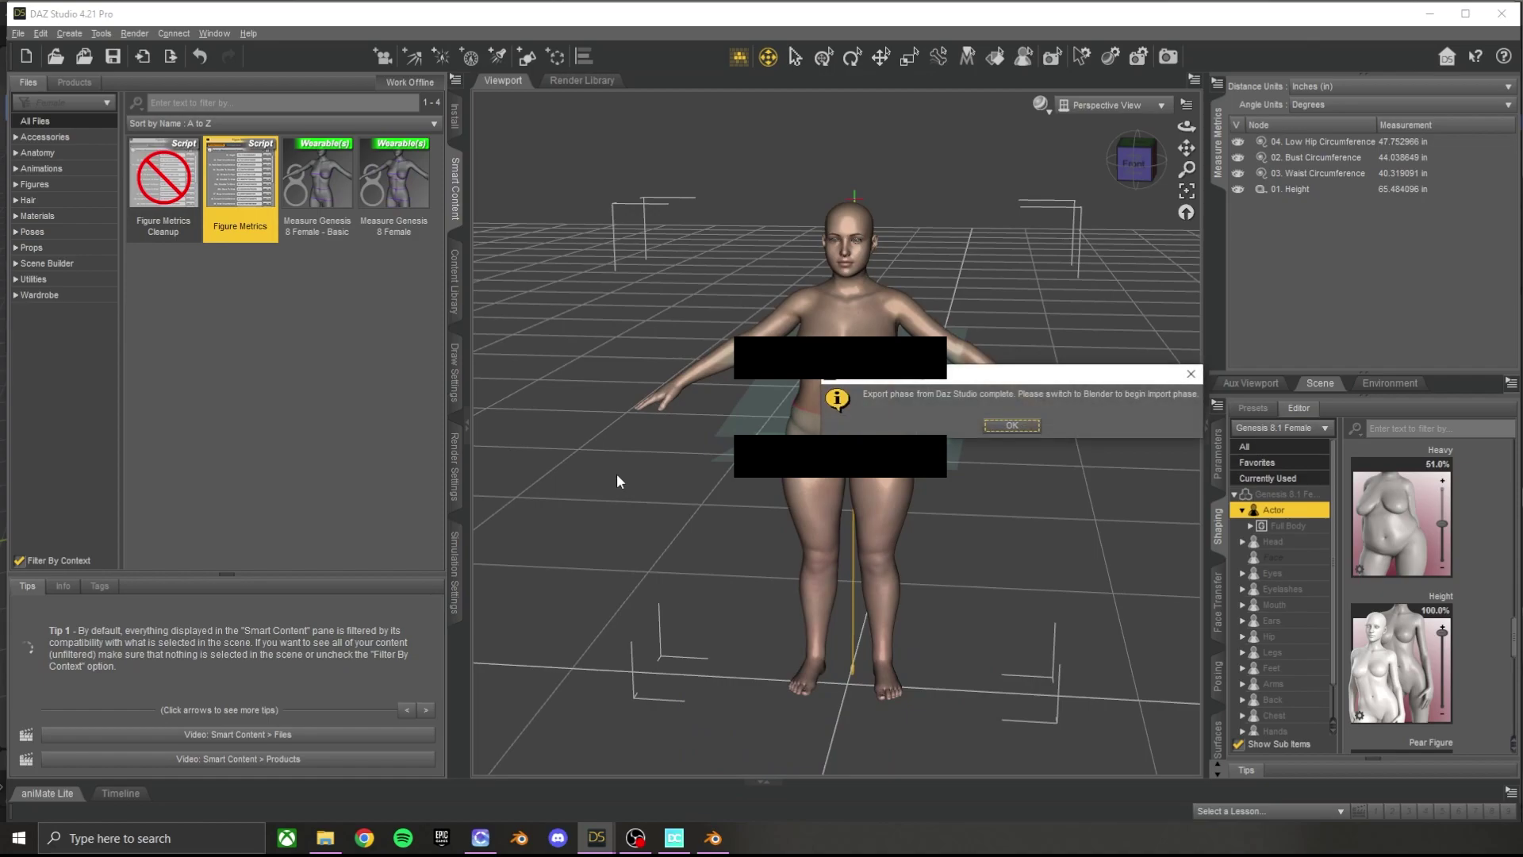
{"action": "left_click", "coordinate": [1012, 426]}
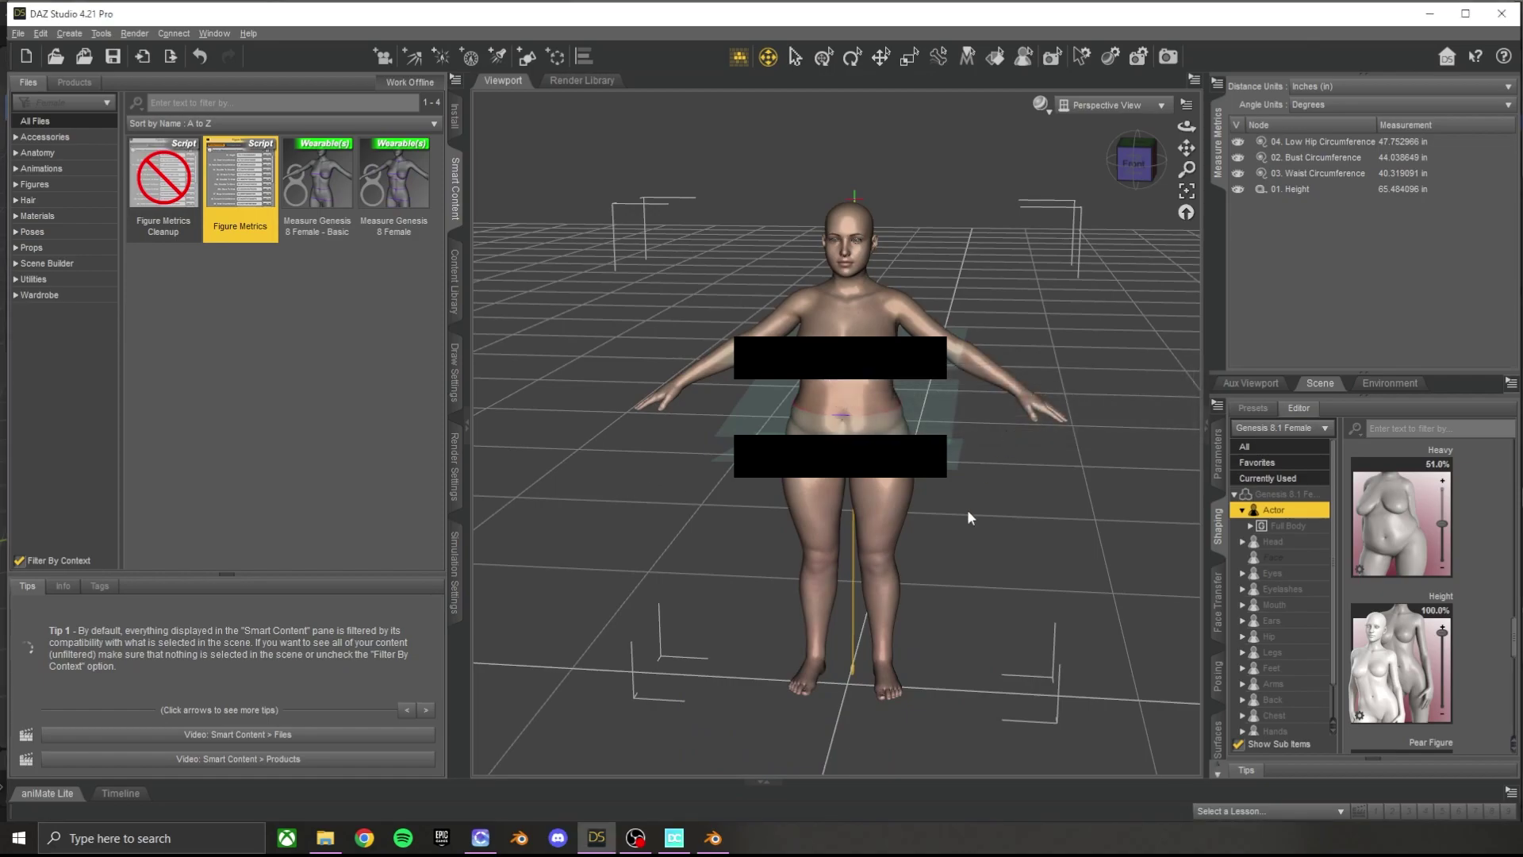
{"action": "left_click", "coordinate": [713, 837]}
- Delete Blender's default camera, cube and light
{"action": "left_click", "coordinate": [971, 236]}
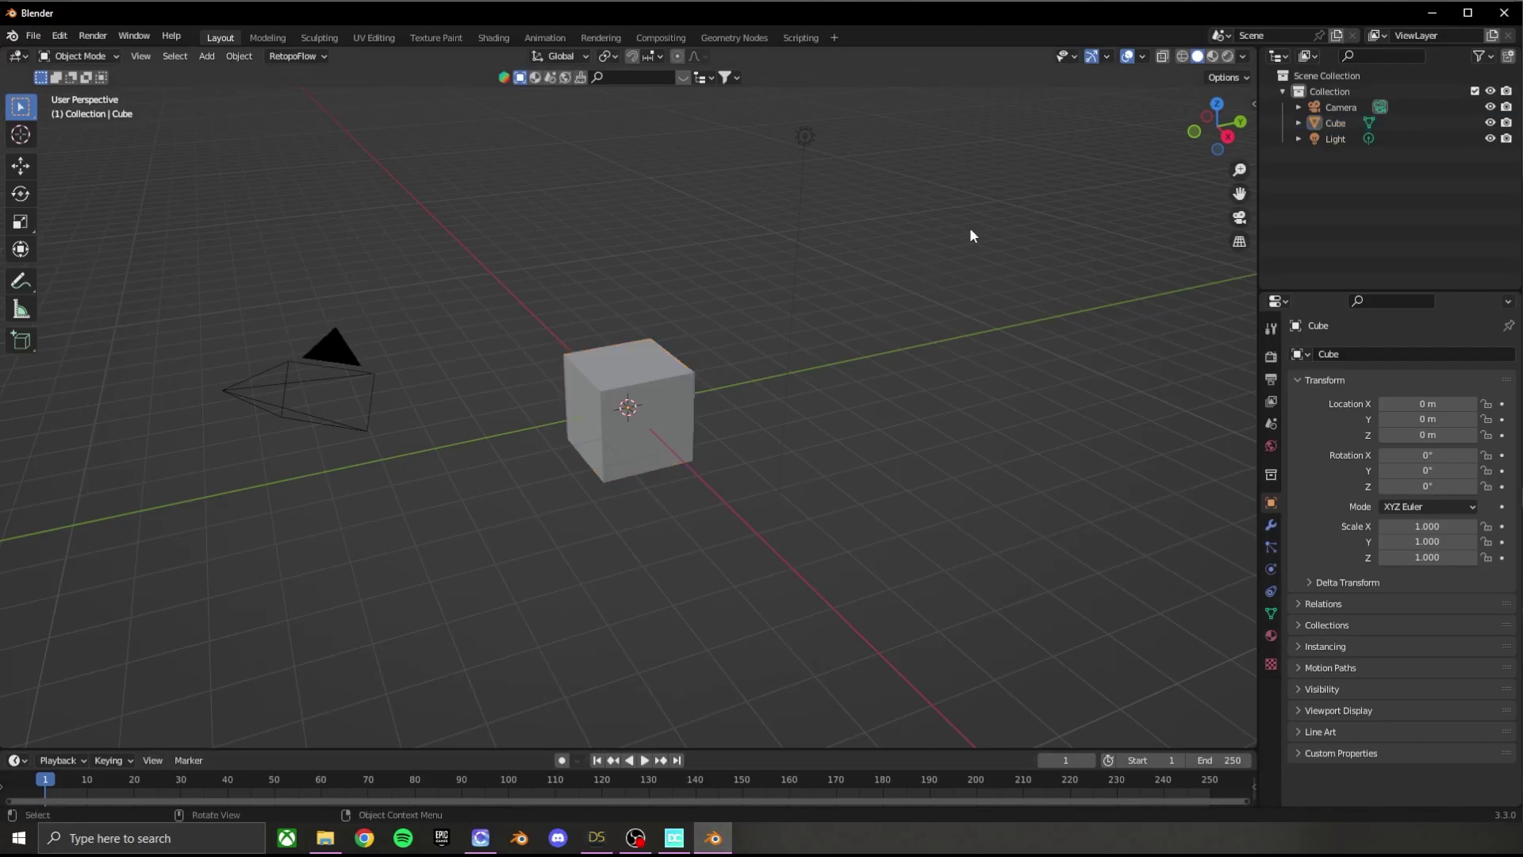
{"action": "key", "text": "a"}
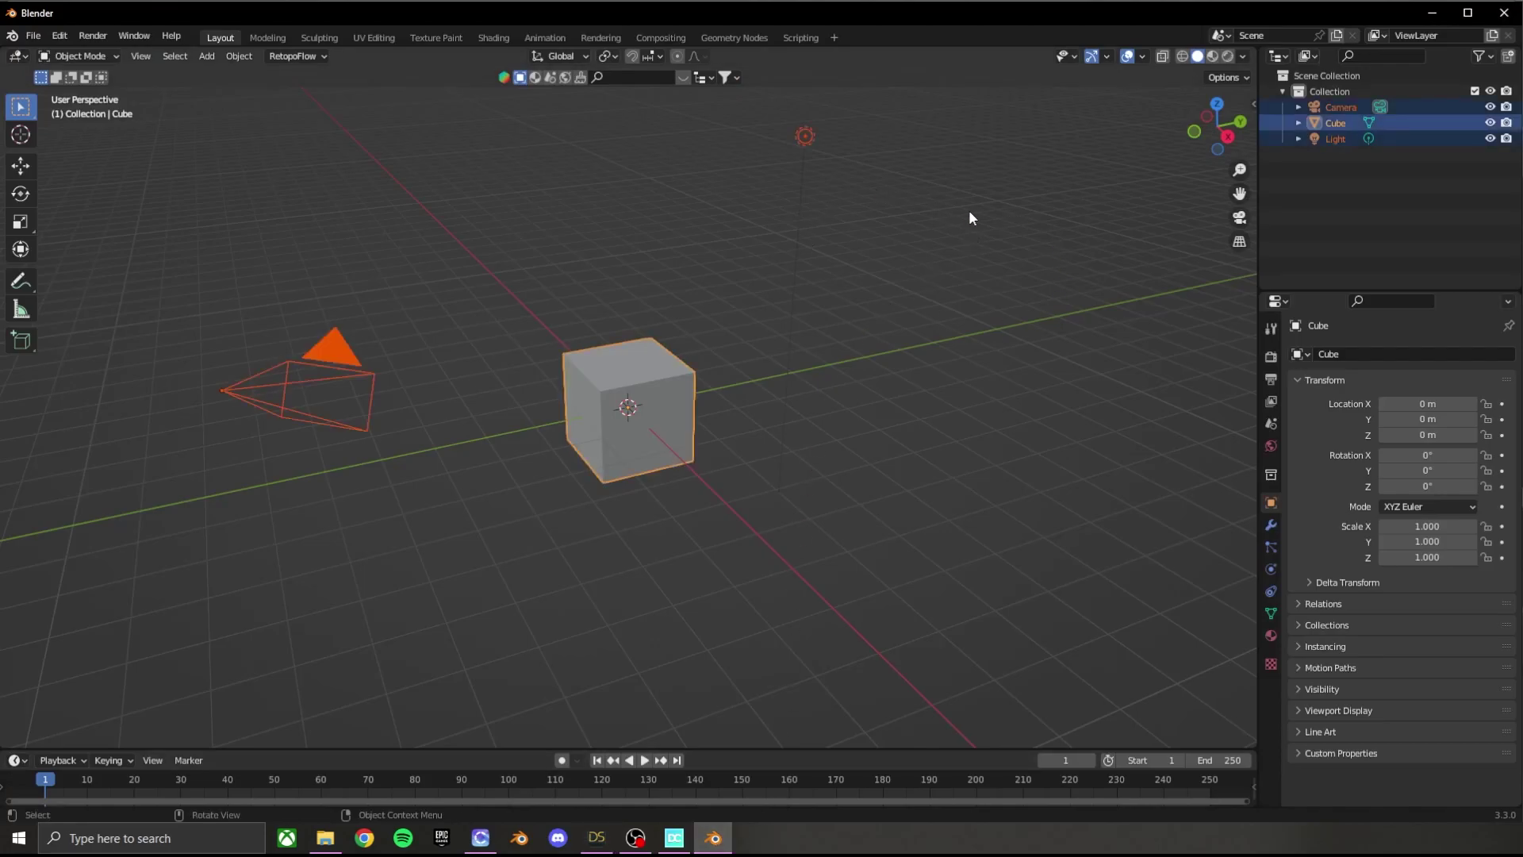
{"action": "key", "text": "x"}
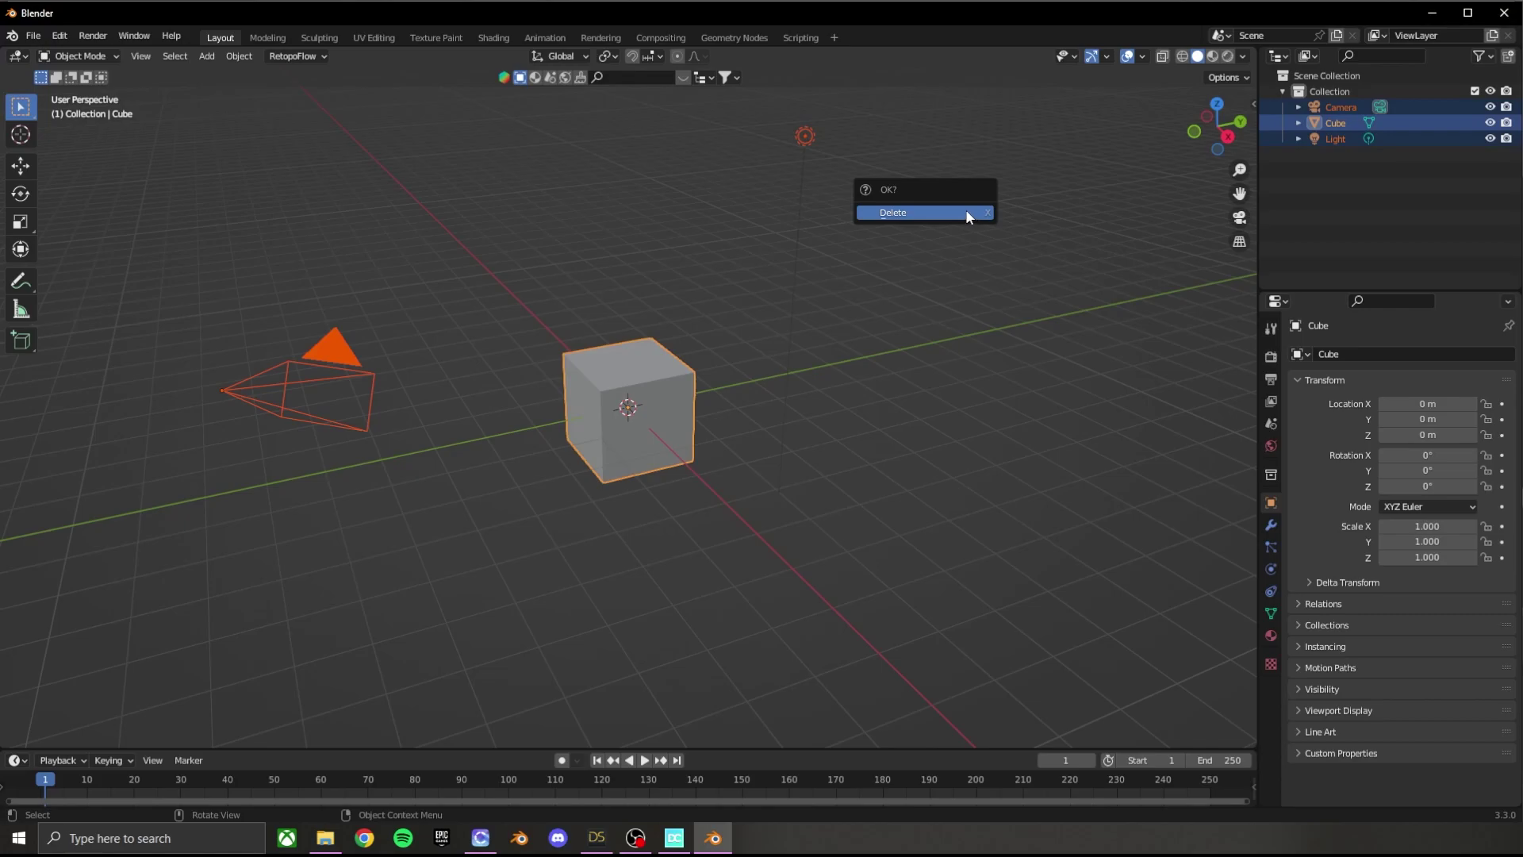
{"action": "left_click", "coordinate": [966, 212]}
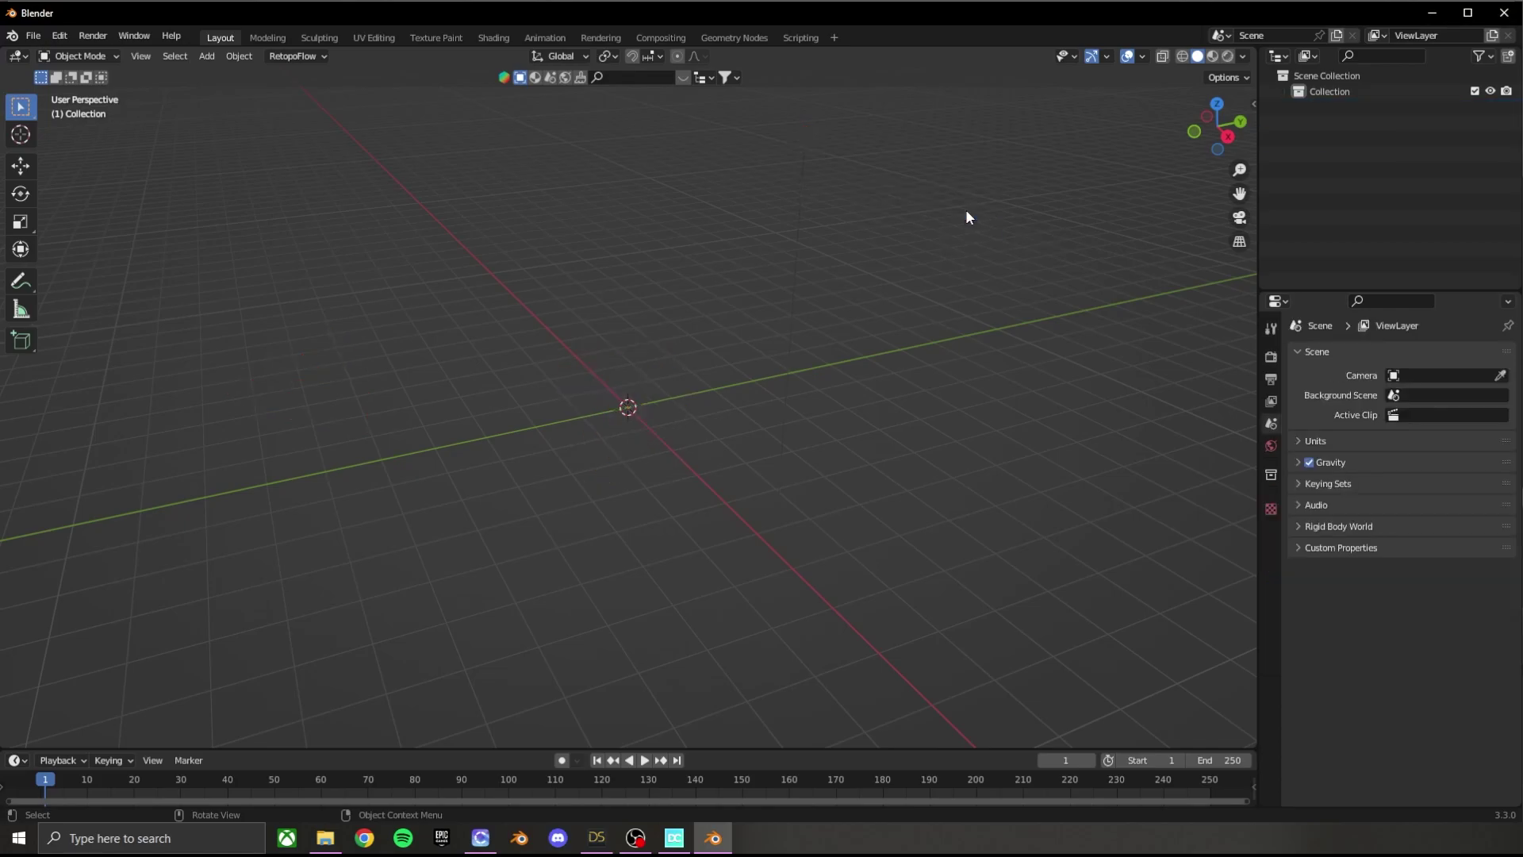
- Import the new Genesis figure from the Daz To Blender side-panel tab
{"action": "key", "text": "n"}
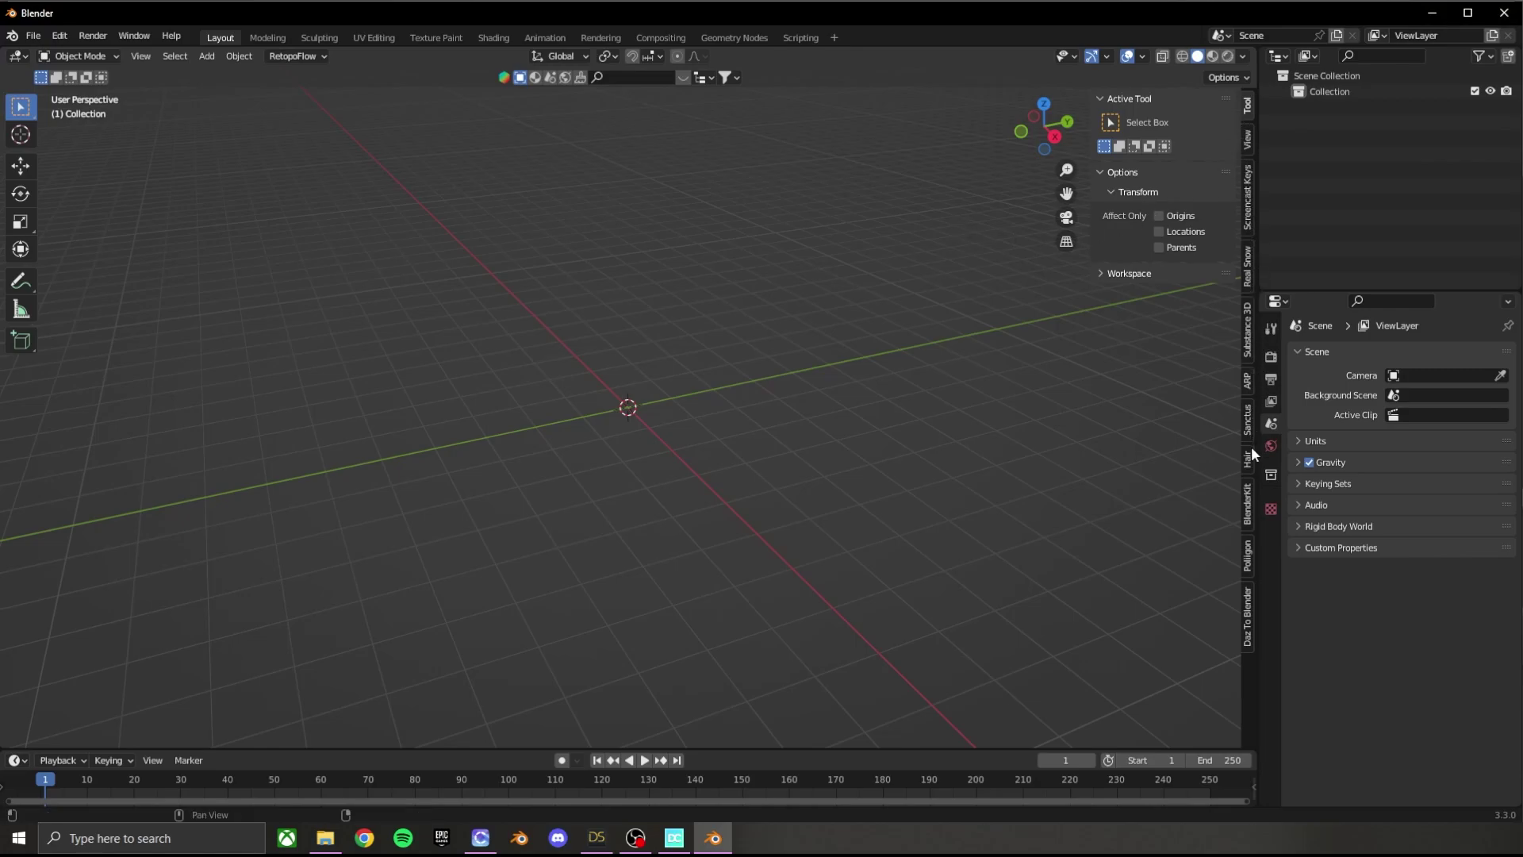
{"action": "left_click", "coordinate": [1247, 639]}
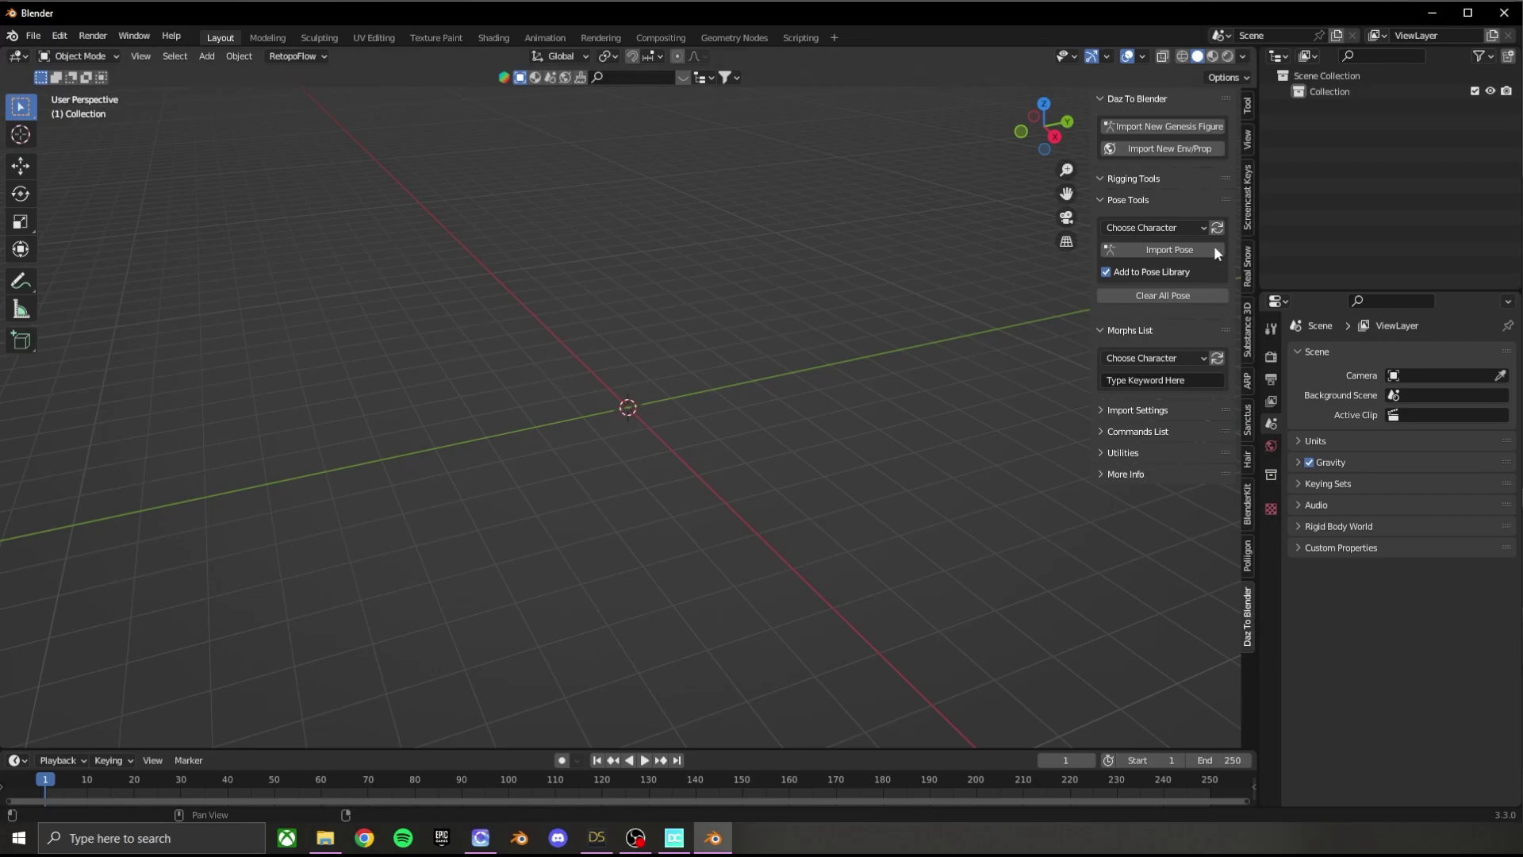
{"action": "left_click", "coordinate": [1165, 133]}
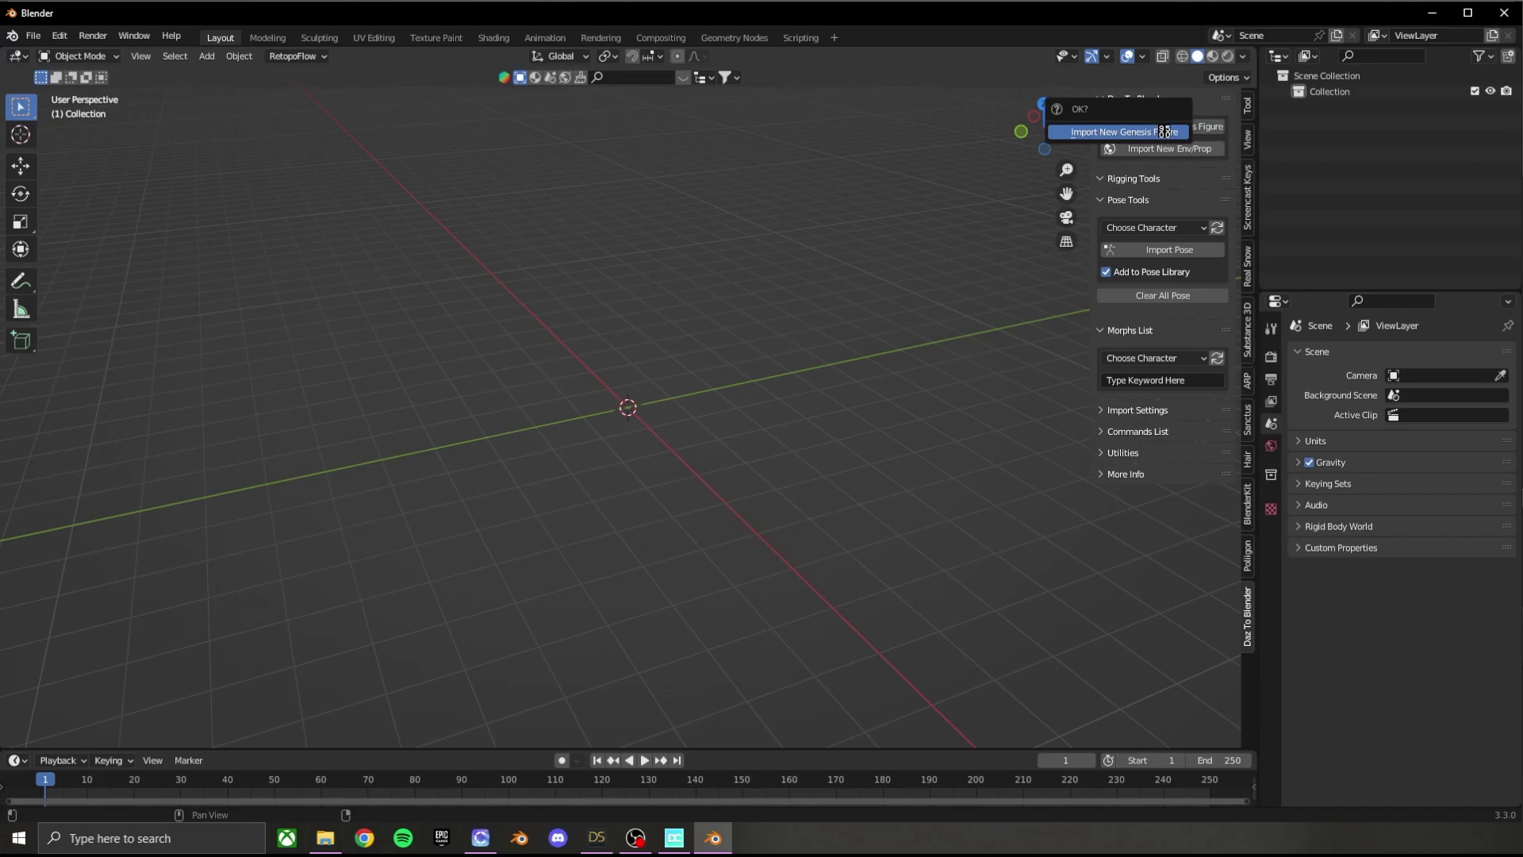
{"action": "left_click", "coordinate": [1164, 130]}
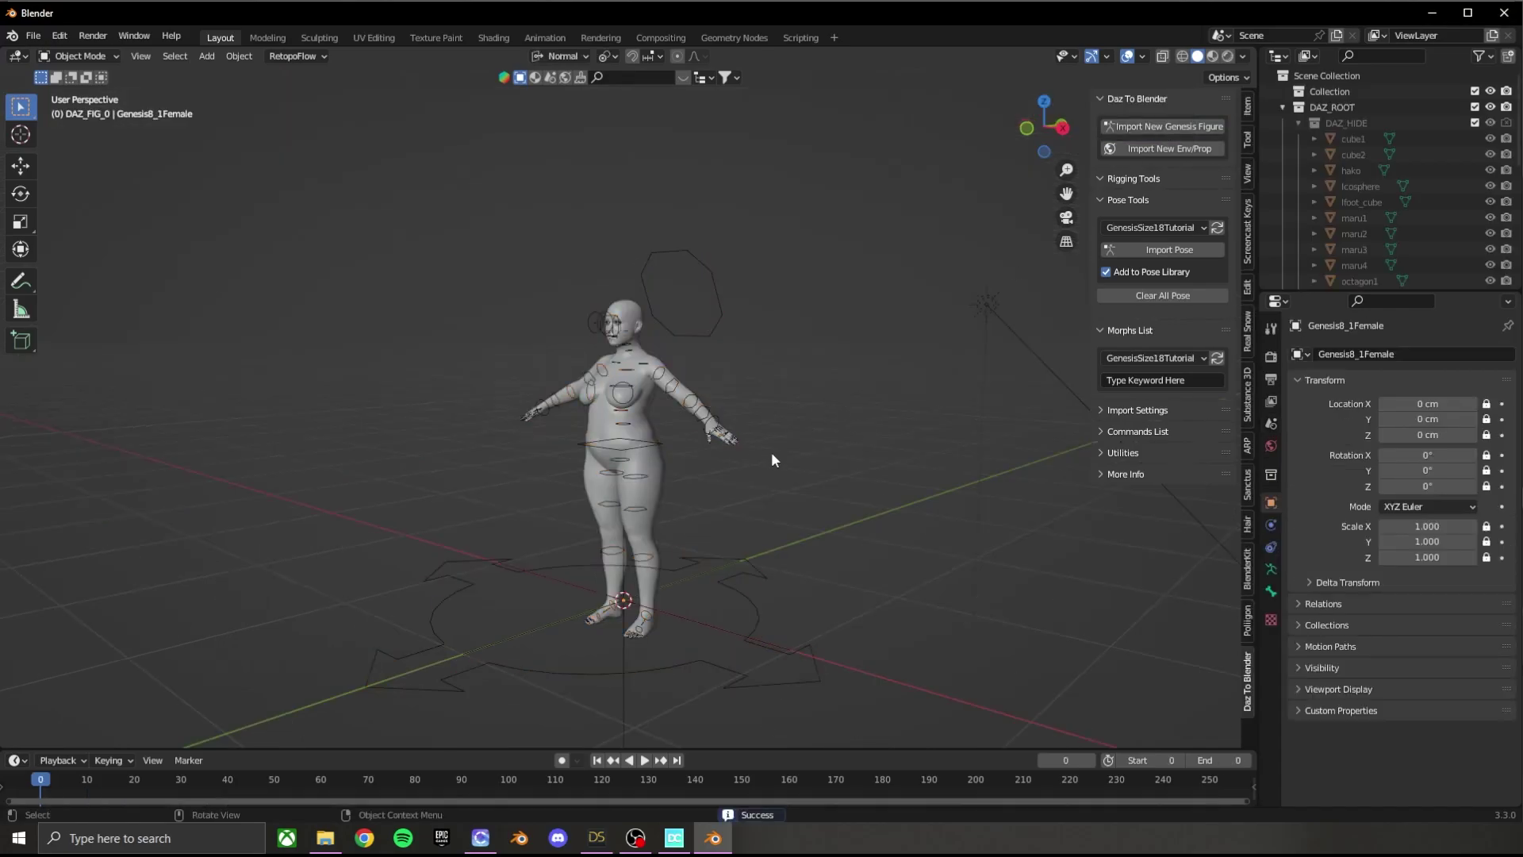
- Set the Cycles render device to GPU Compute and preview the figure's skin in Rendered shading
{"action": "scroll", "coordinate": [777, 456], "scroll_direction": "up", "scroll_amount": 2}
{"action": "middle_click_drag", "start_coordinate": [782, 444], "coordinate": [716, 476]}
{"action": "scroll", "coordinate": [717, 476], "scroll_direction": "up", "scroll_amount": 2}
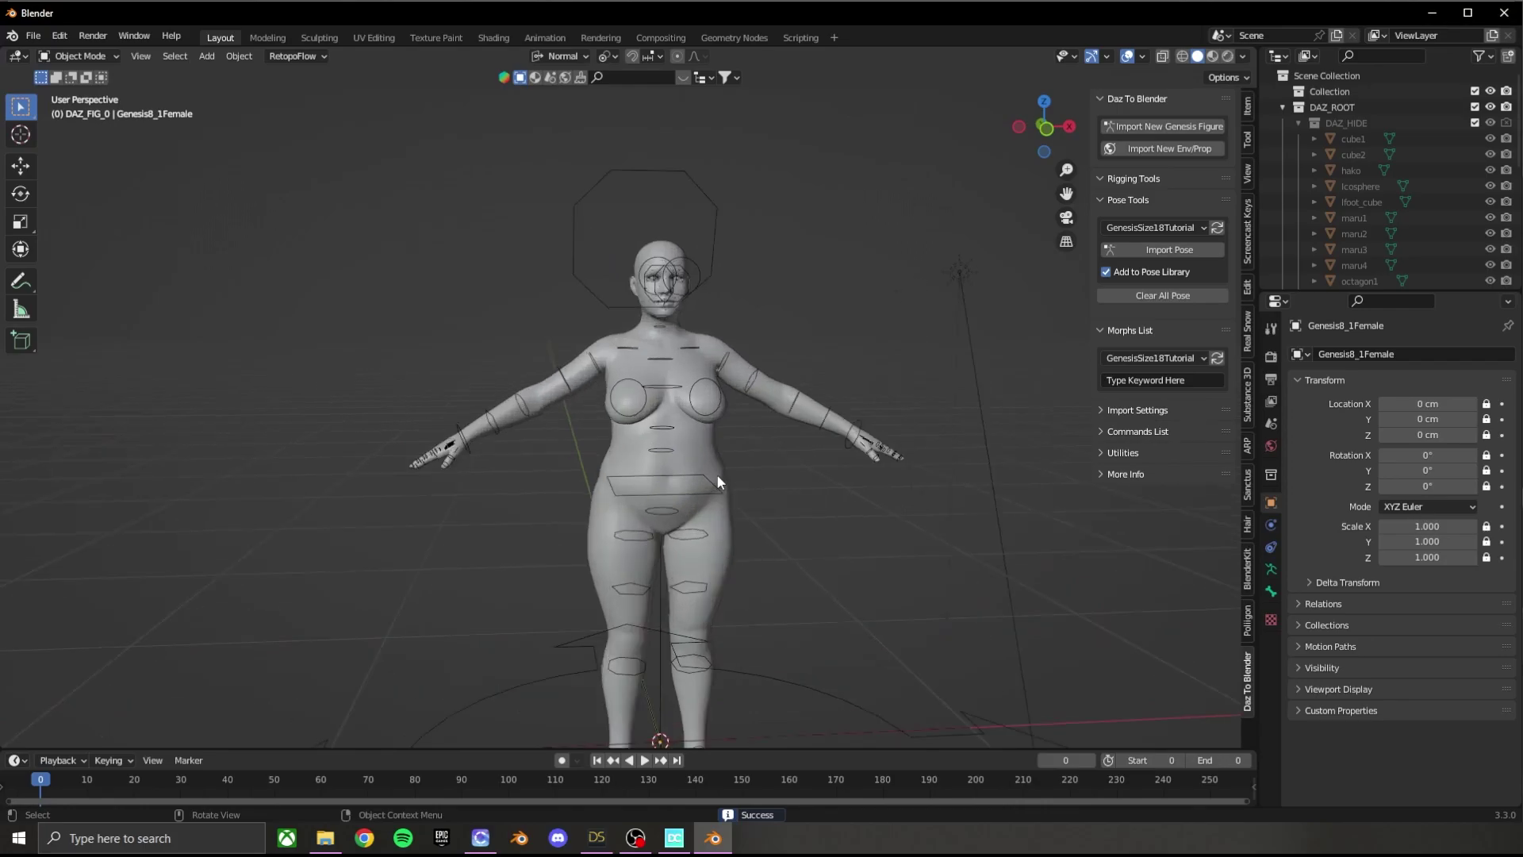
{"action": "left_click", "coordinate": [1271, 357]}
{"action": "left_click", "coordinate": [1464, 393]}
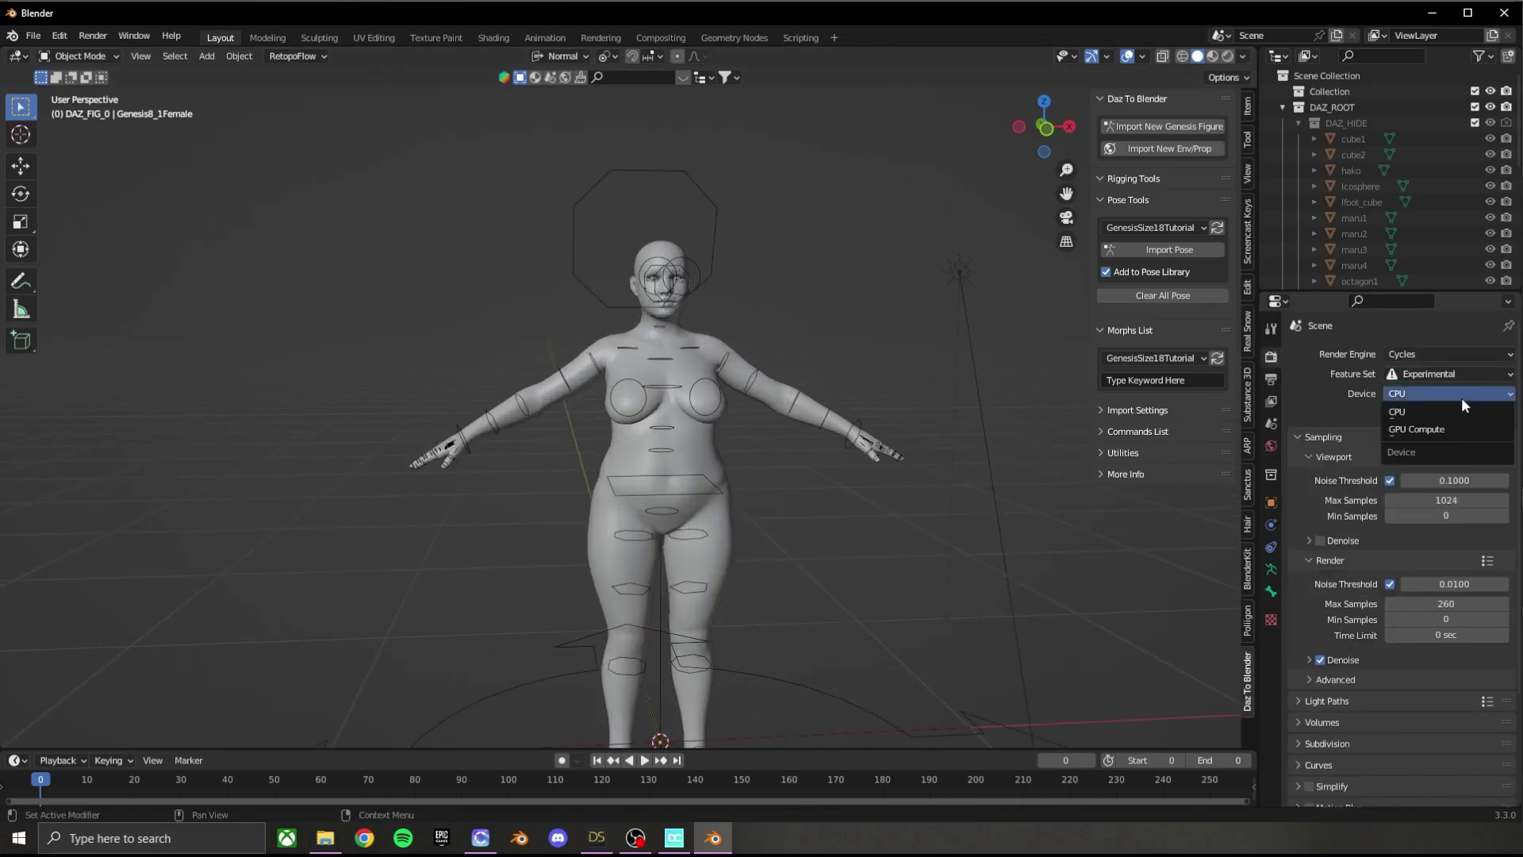
{"action": "left_click", "coordinate": [1453, 428]}
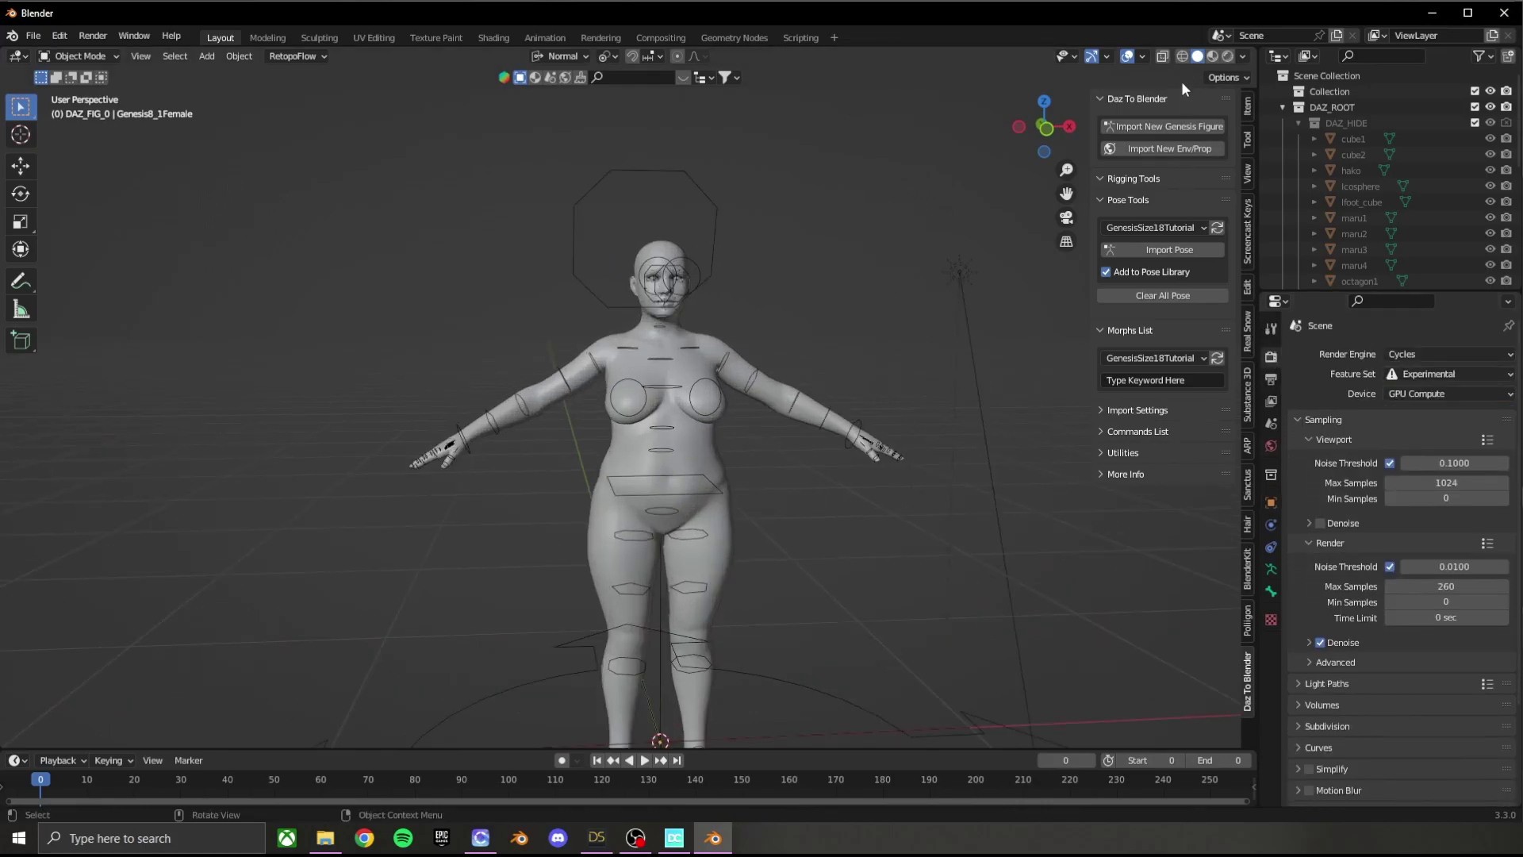
{"action": "left_click", "coordinate": [1226, 56]}
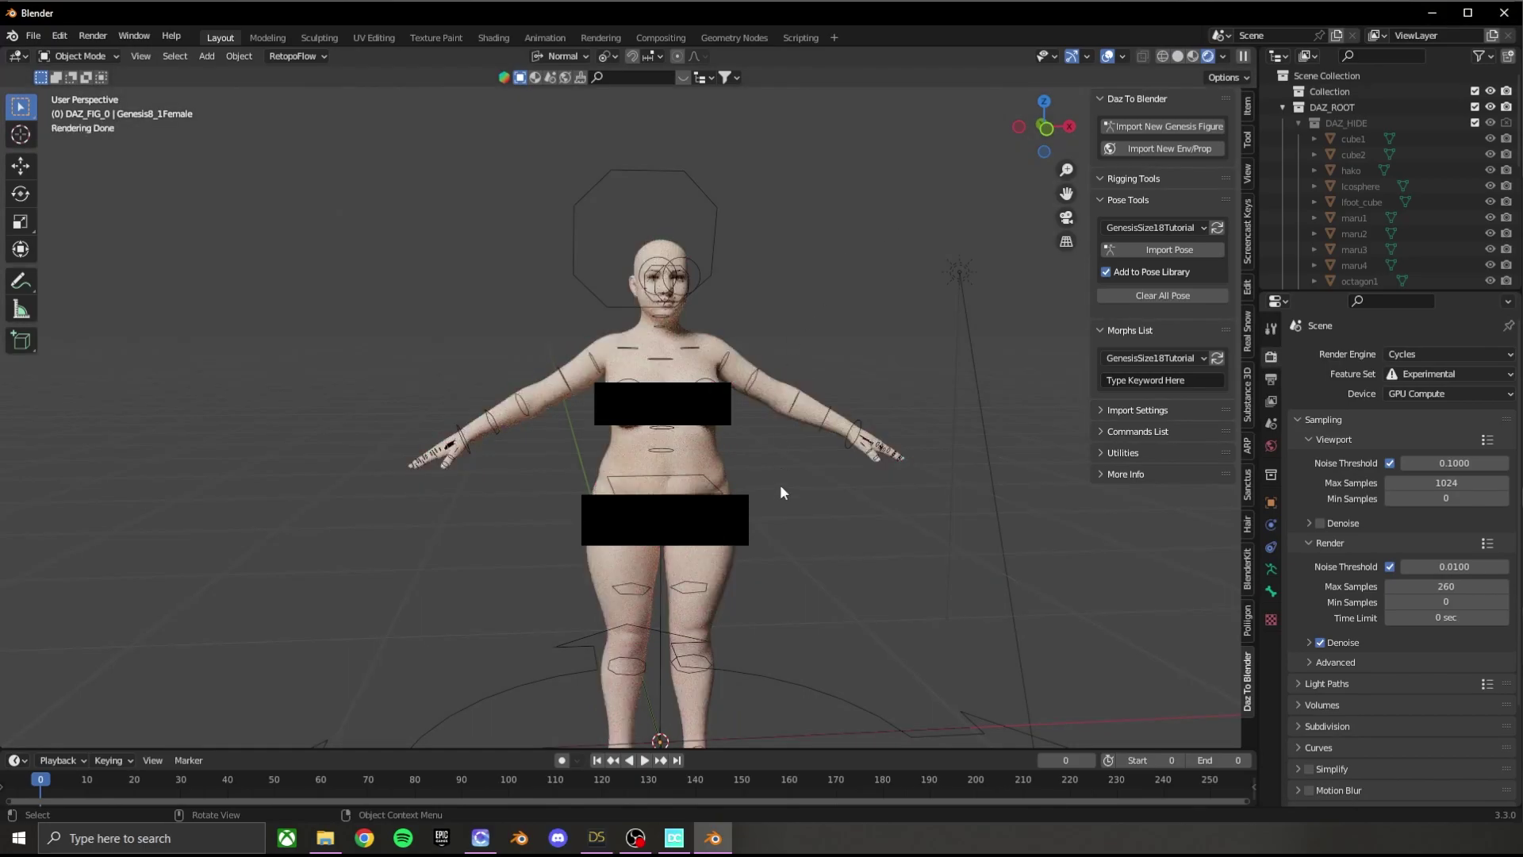
{"action": "scroll", "coordinate": [782, 489], "scroll_direction": "up", "scroll_amount": 3}
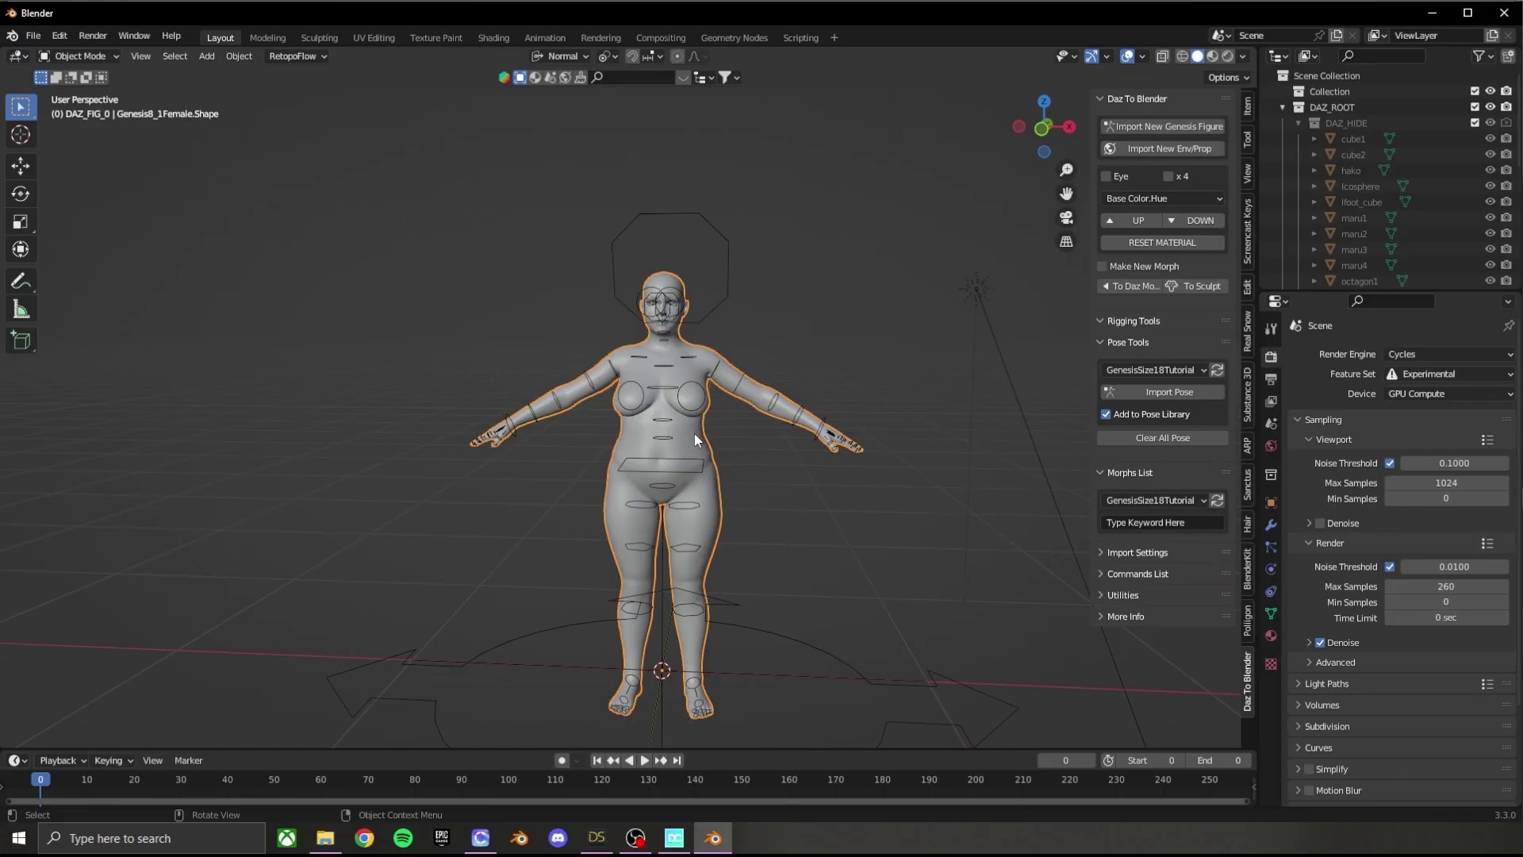
- Select only the figure mesh and choose File > Export > Wavefront (.obj)
{"action": "key", "text": "a"}
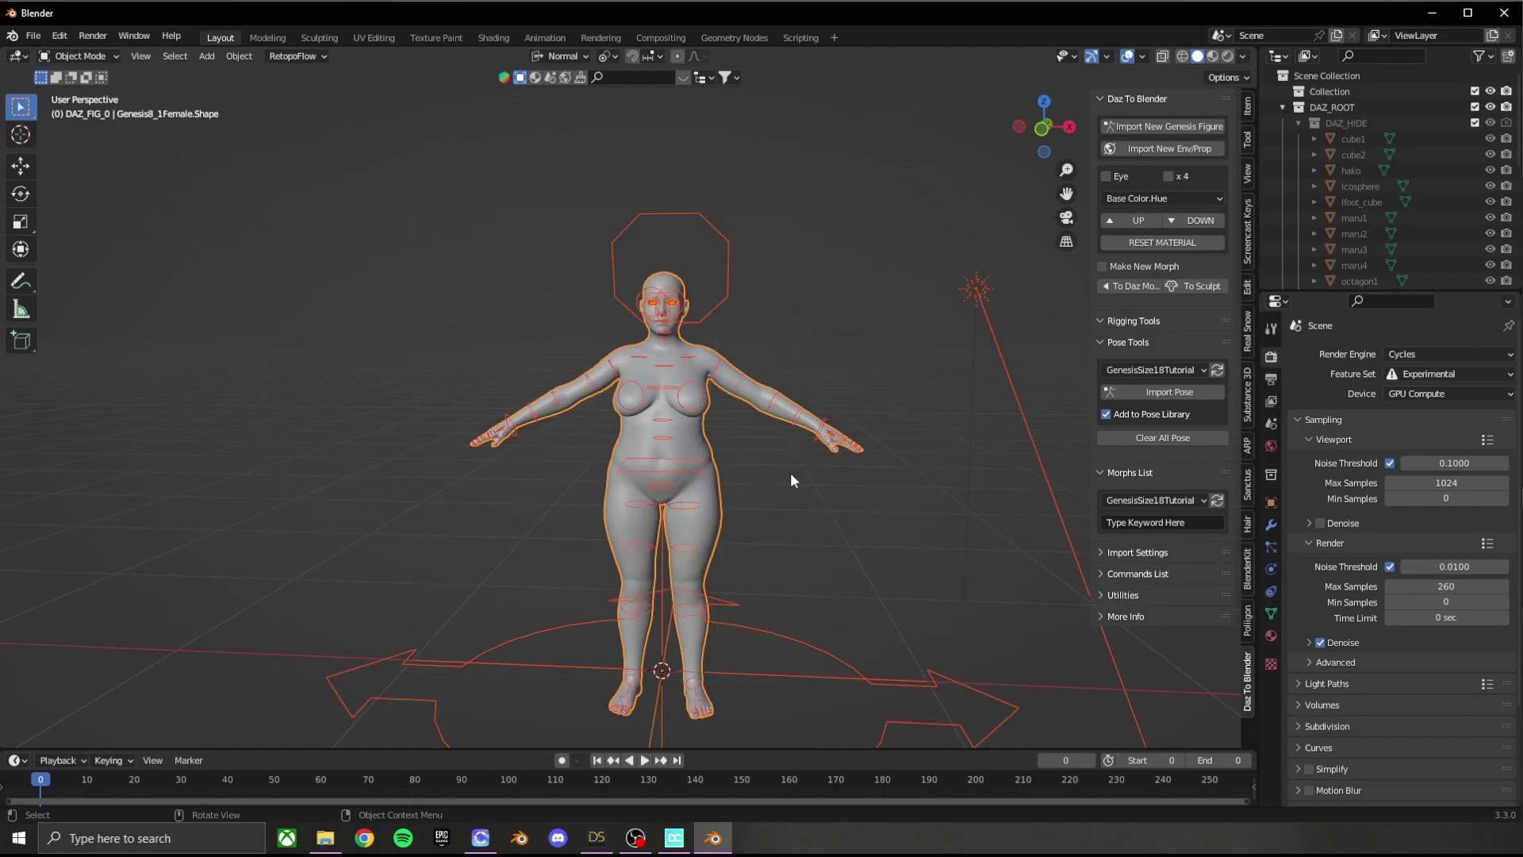
{"action": "key", "text": "alt+a"}
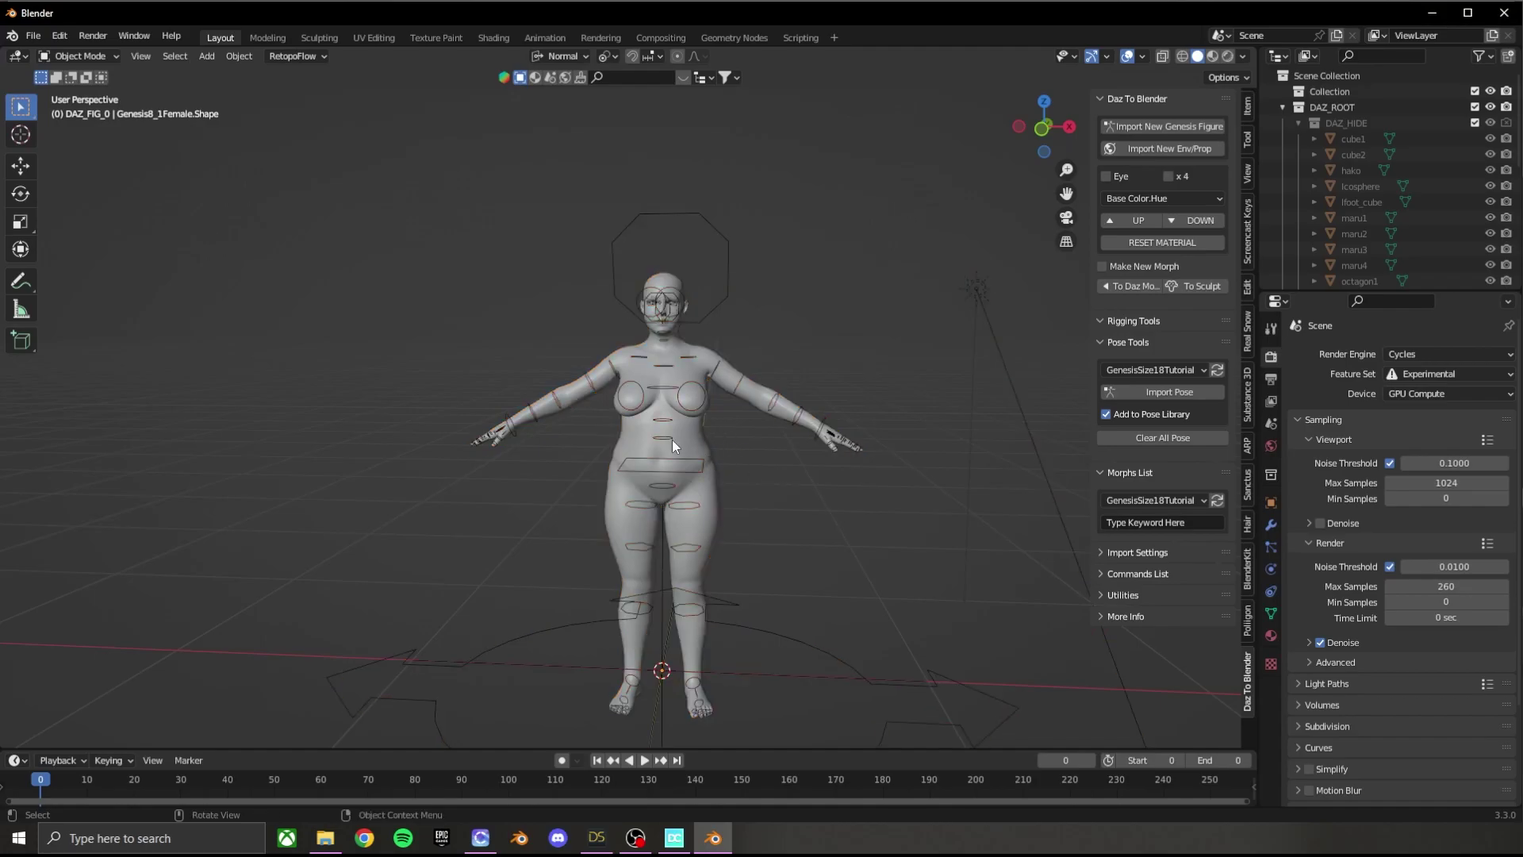
{"action": "left_click", "coordinate": [693, 442]}
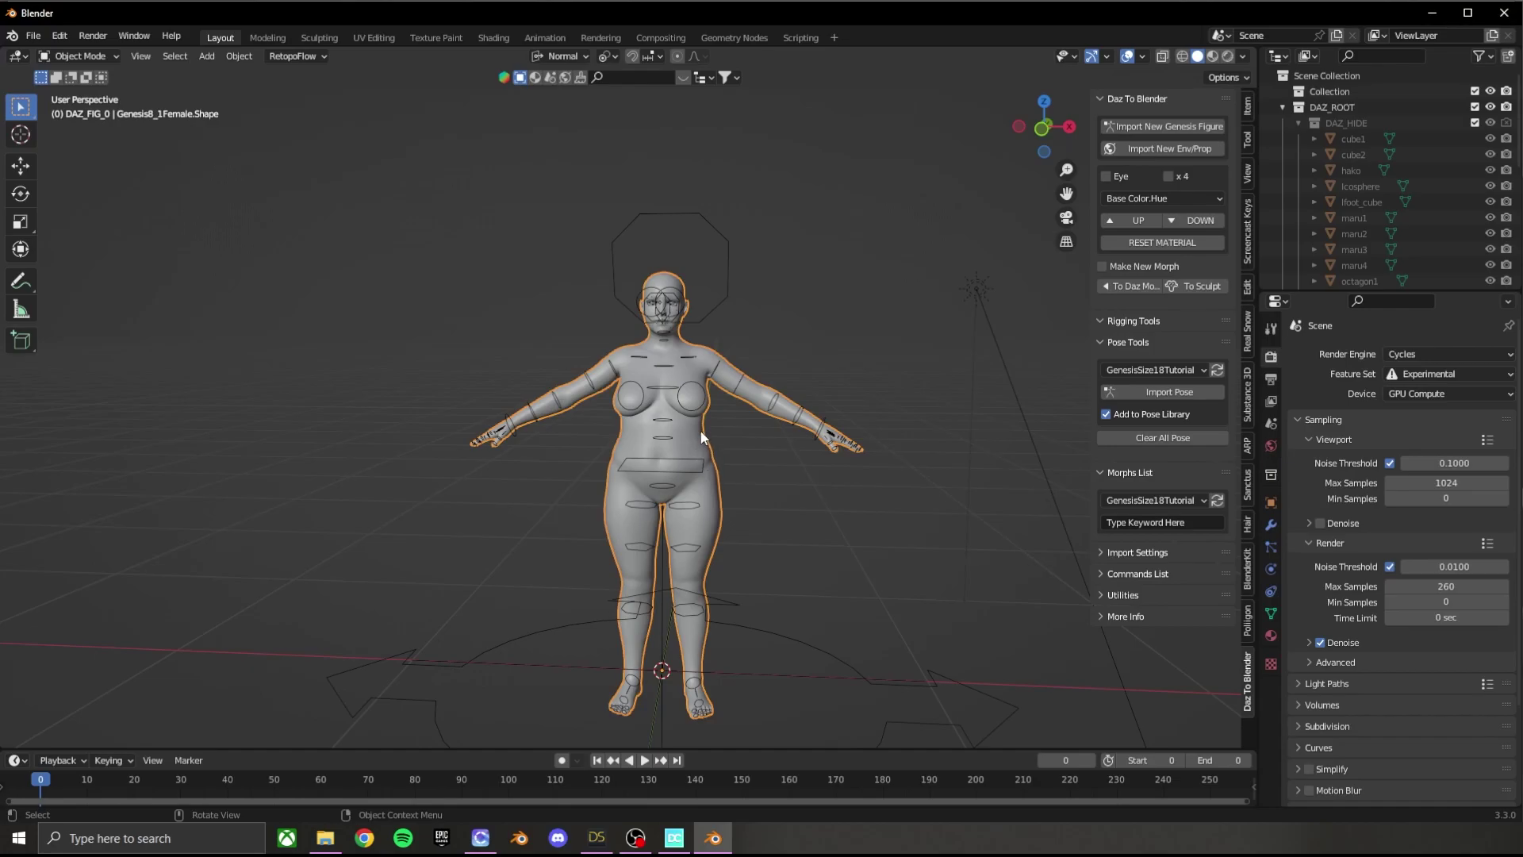
{"action": "left_click", "coordinate": [32, 36]}
{"action": "mouse_move", "coordinate": [69, 265]}
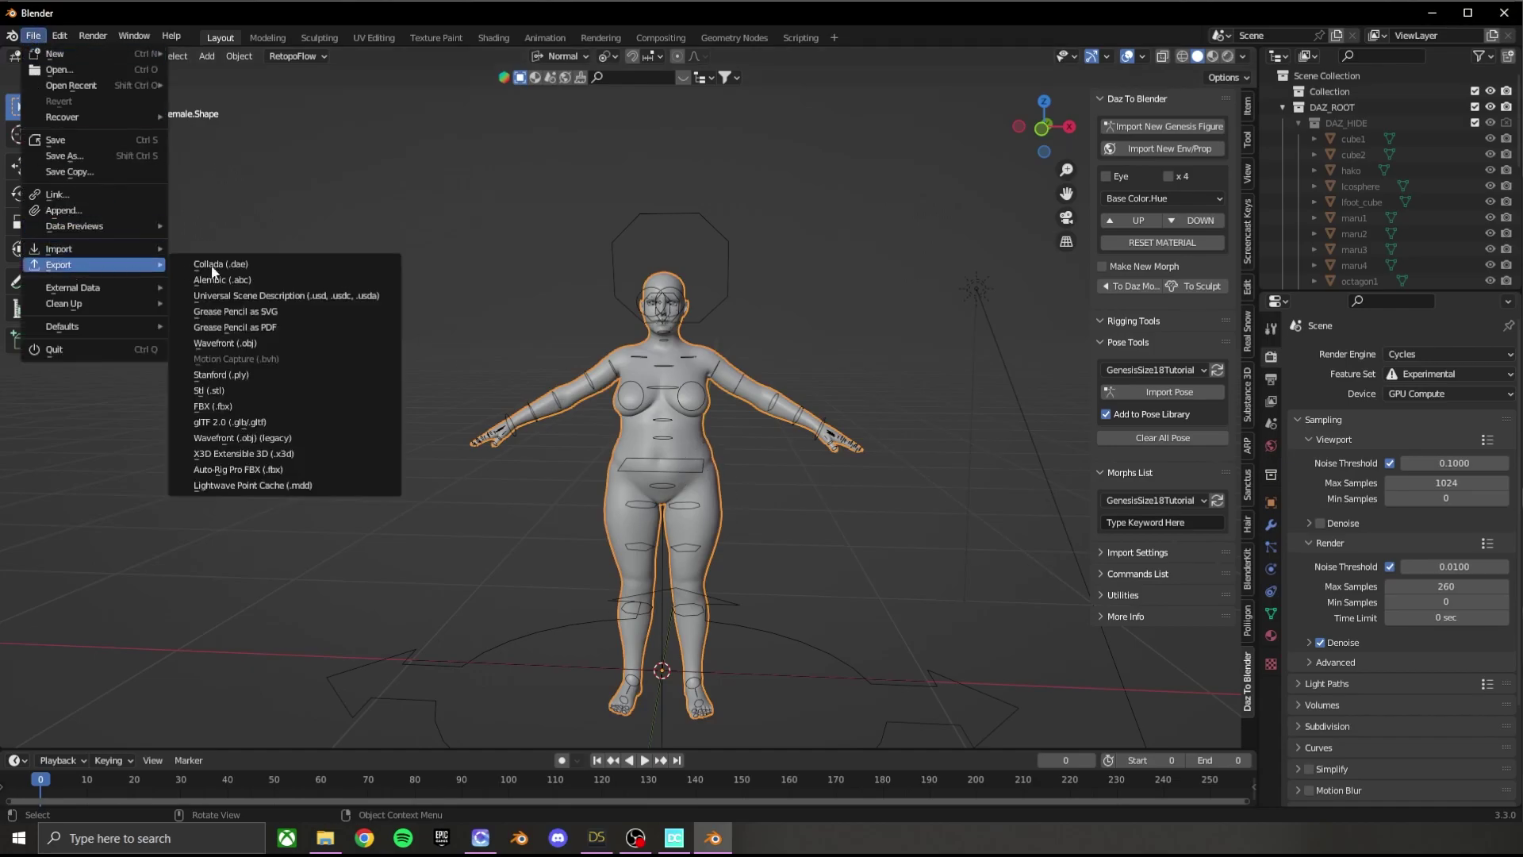
{"action": "left_click", "coordinate": [274, 341]}
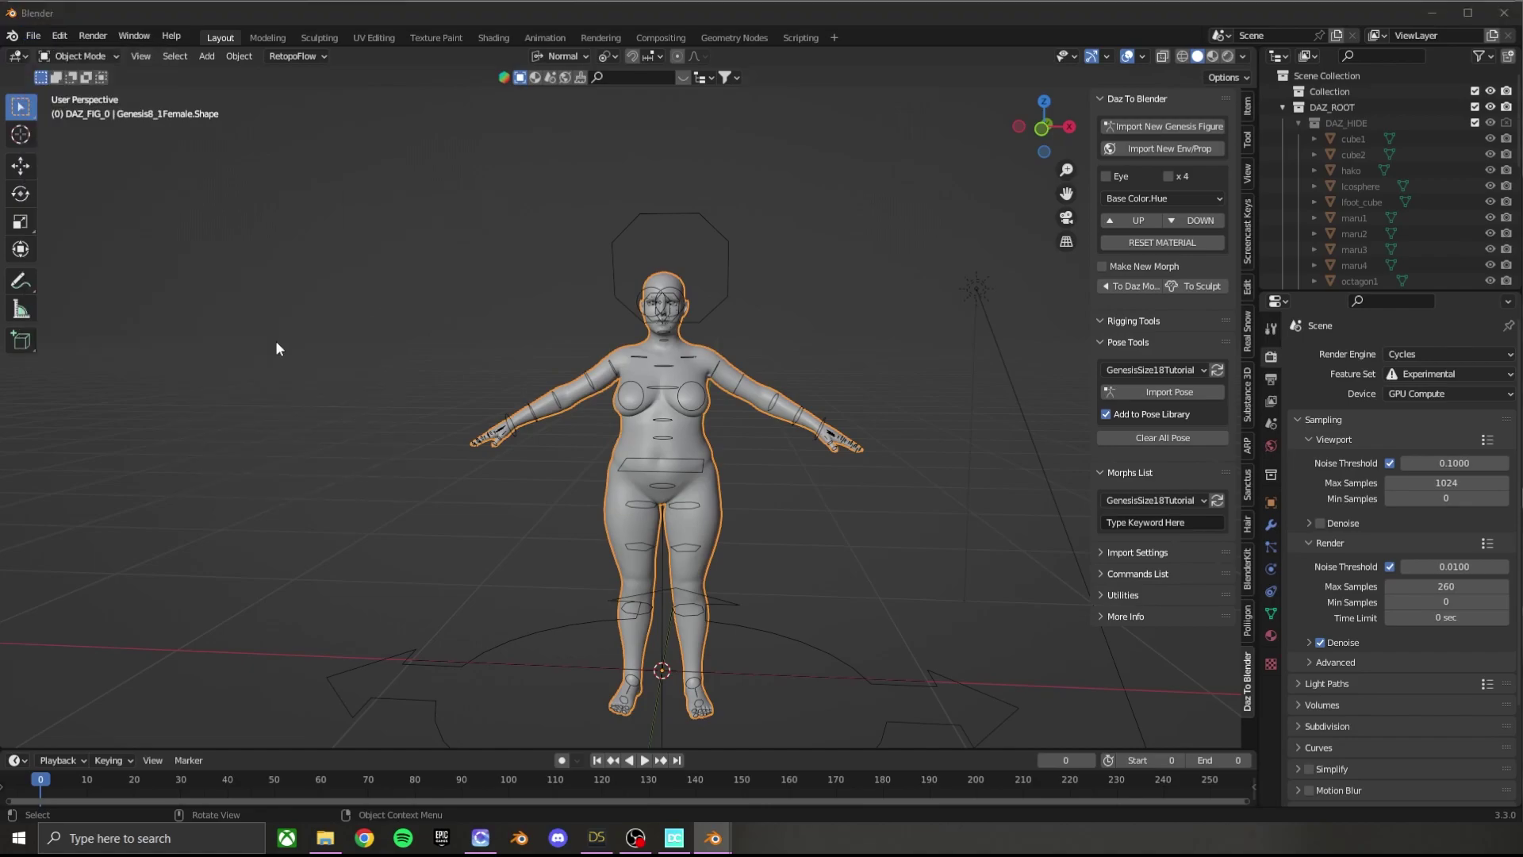
- Cancel the OBJ export, switch to the Shading workspace and frame the whole figure
{"action": "key", "text": "Escape"}
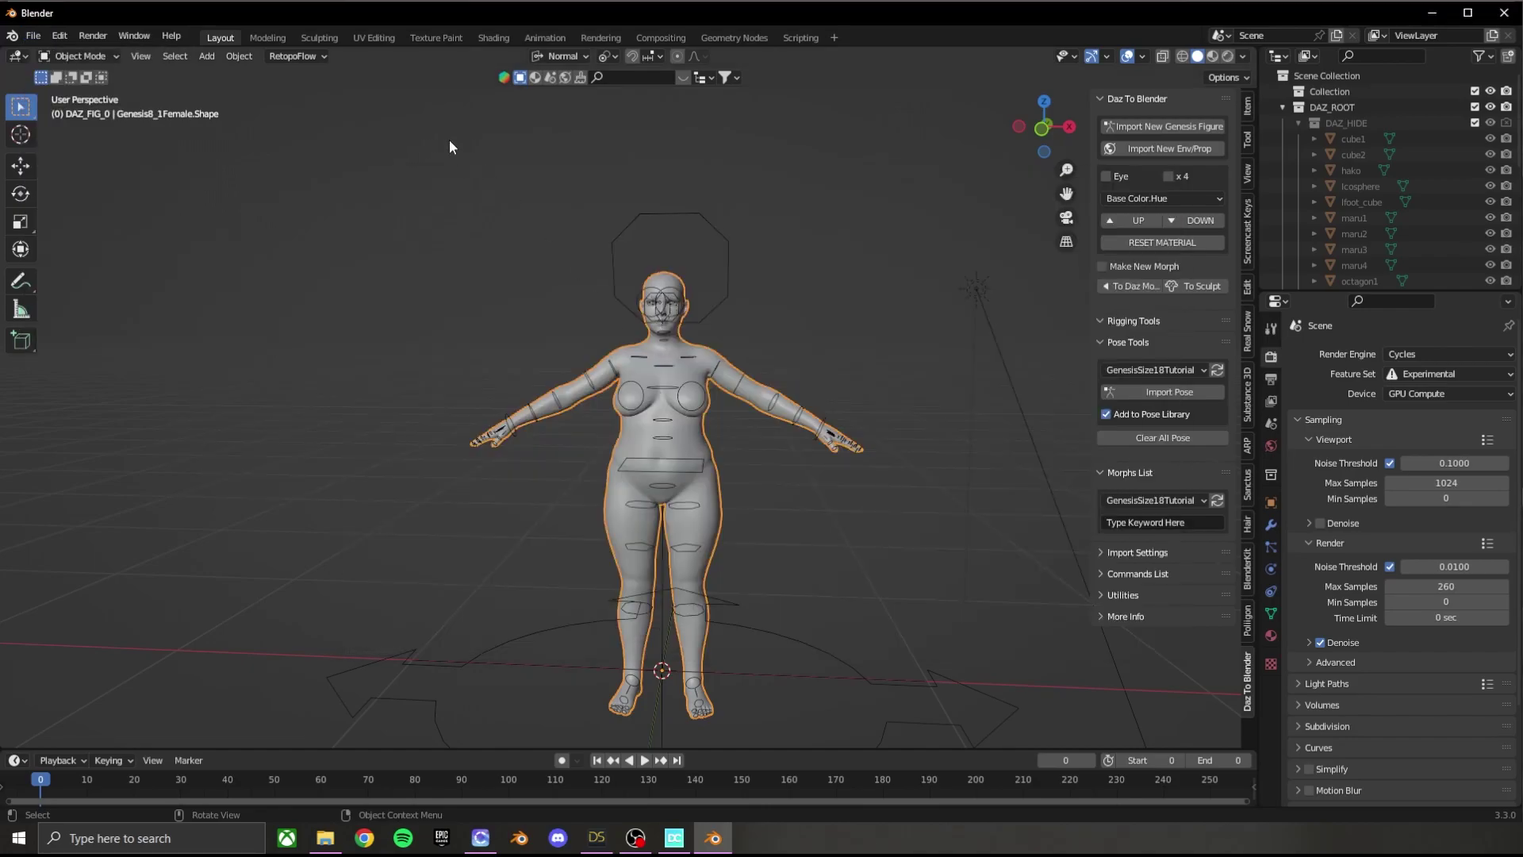
{"action": "left_click", "coordinate": [494, 38]}
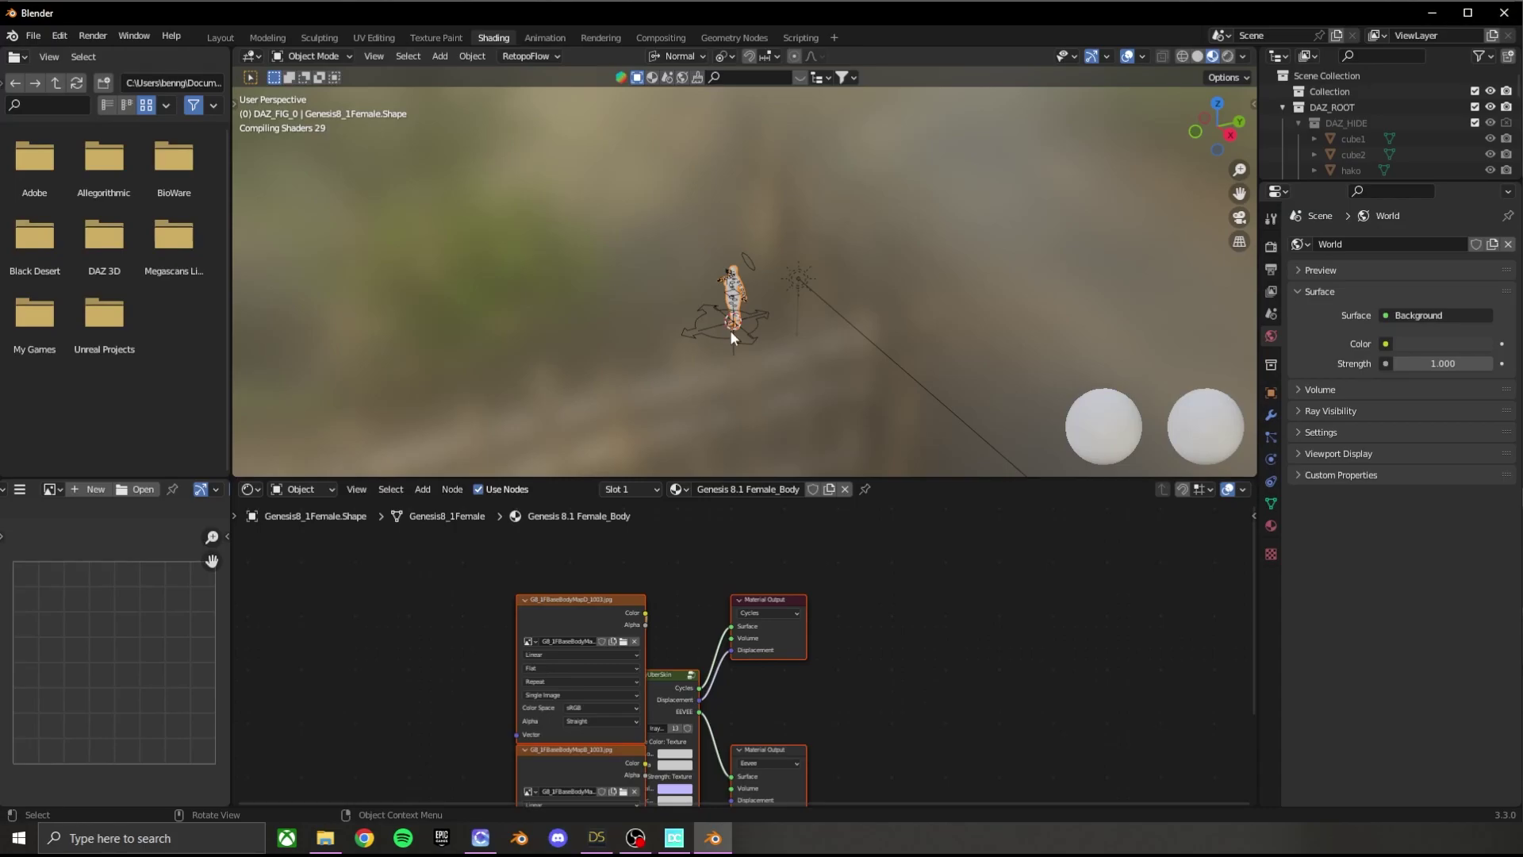
{"action": "scroll", "coordinate": [760, 303], "scroll_direction": "up", "scroll_amount": 6}
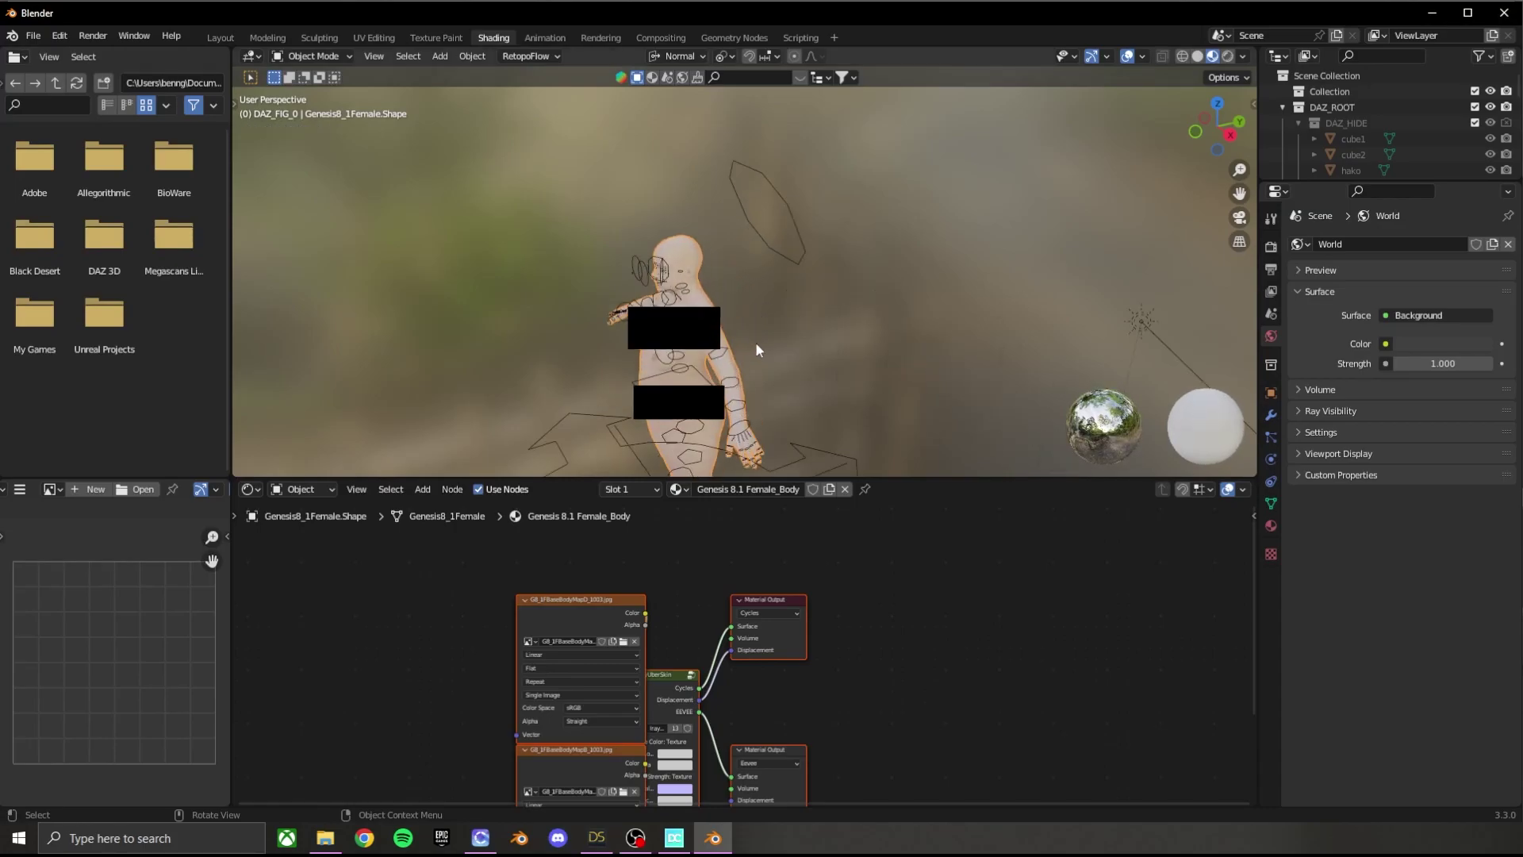
{"action": "middle_click_drag", "start_coordinate": [883, 369], "coordinate": [706, 255], "text": "shift"}
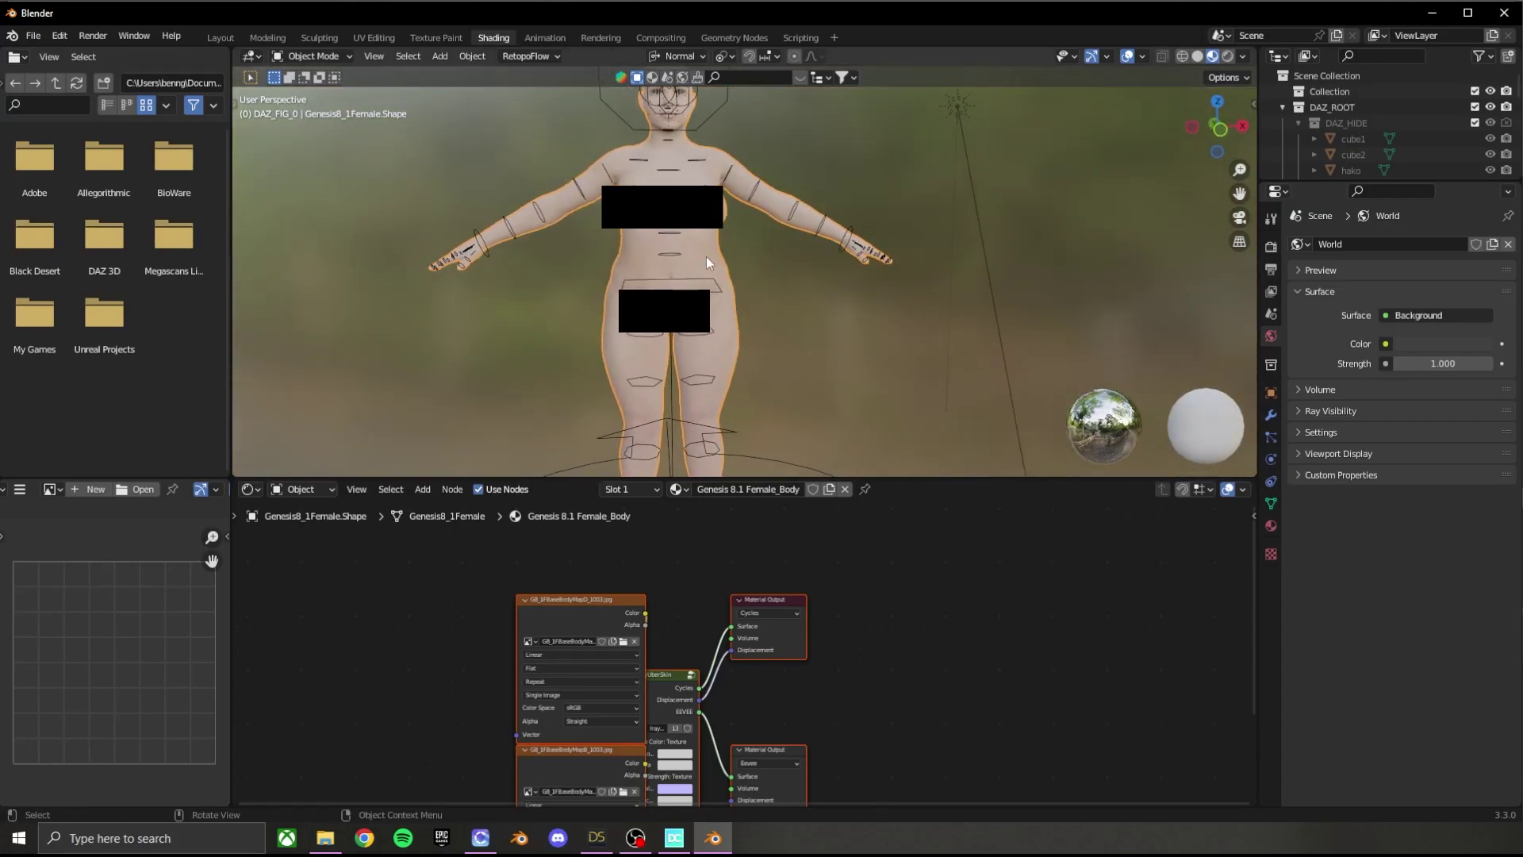
- Tidy the Female_Body texture nodes and browse the G8_1FBaseBodyMapD_1003.jpg image node's file
{"action": "left_click_drag", "start_coordinate": [583, 601], "coordinate": [578, 569]}
{"action": "scroll", "coordinate": [49, 652], "scroll_direction": "down", "scroll_amount": 5}
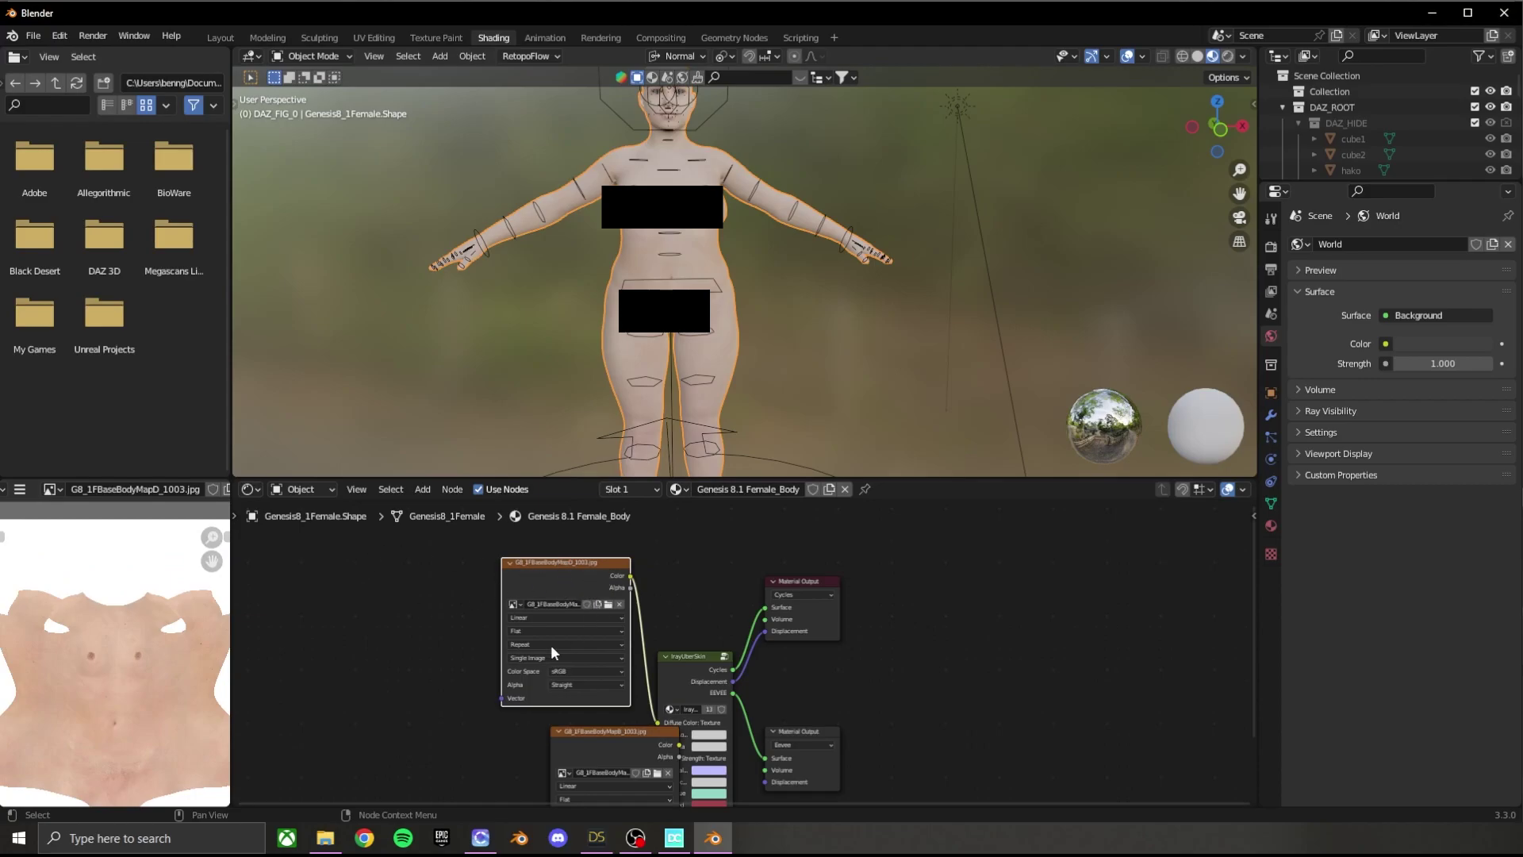
{"action": "scroll", "coordinate": [110, 622], "scroll_direction": "down", "scroll_amount": 4}
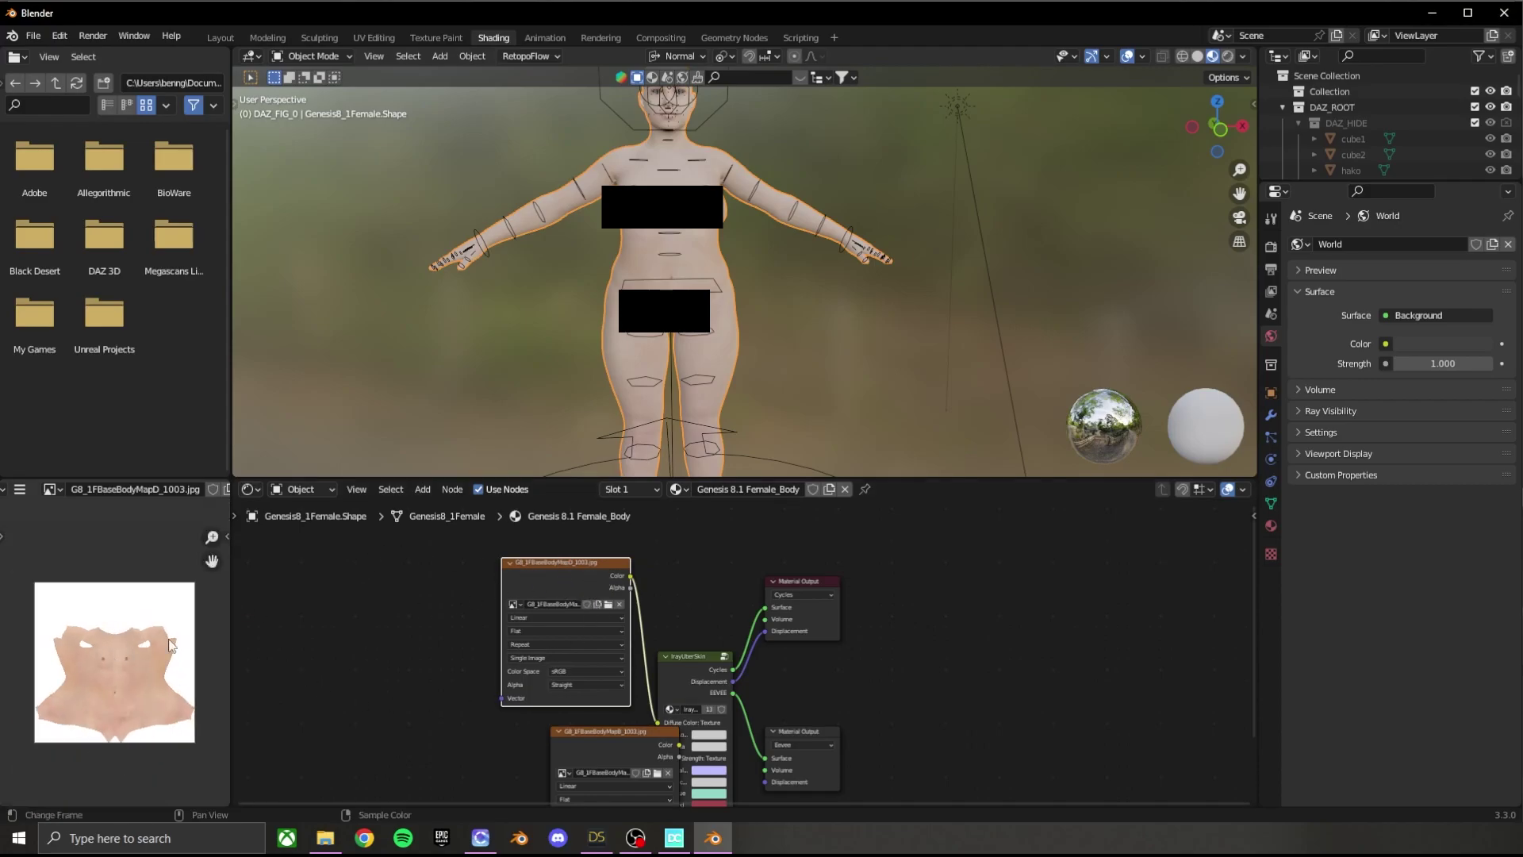
{"action": "scroll", "coordinate": [109, 707], "scroll_direction": "up", "scroll_amount": 3}
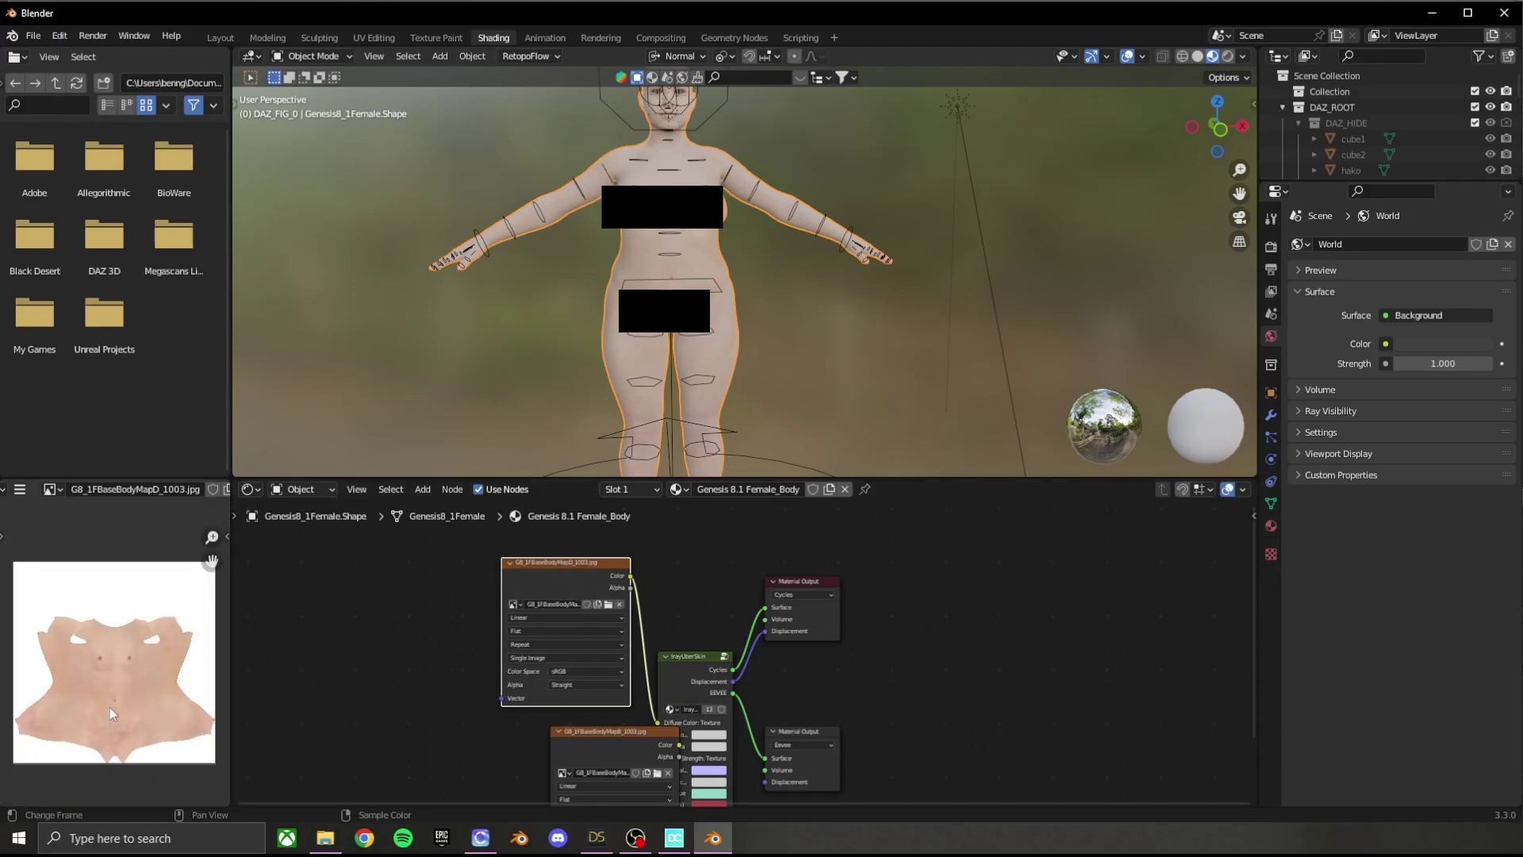
{"action": "left_click", "coordinate": [608, 604]}
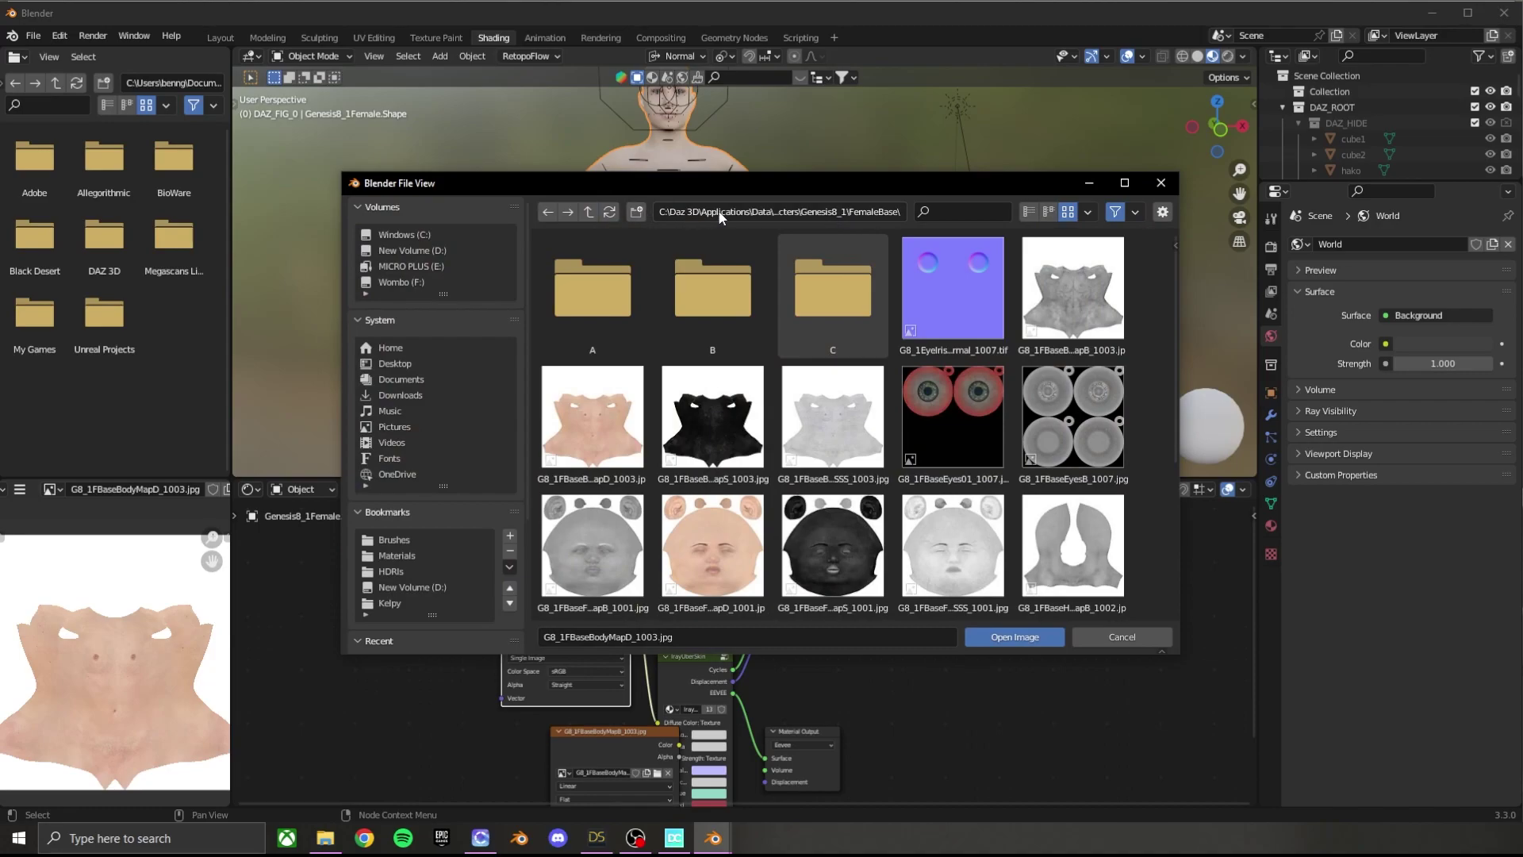
- Scroll the FemaleBase texture thumbnails, then select and copy the folder path
{"action": "scroll", "coordinate": [925, 471], "scroll_direction": "down", "scroll_amount": 2}
{"action": "scroll", "coordinate": [926, 476], "scroll_direction": "down", "scroll_amount": 2}
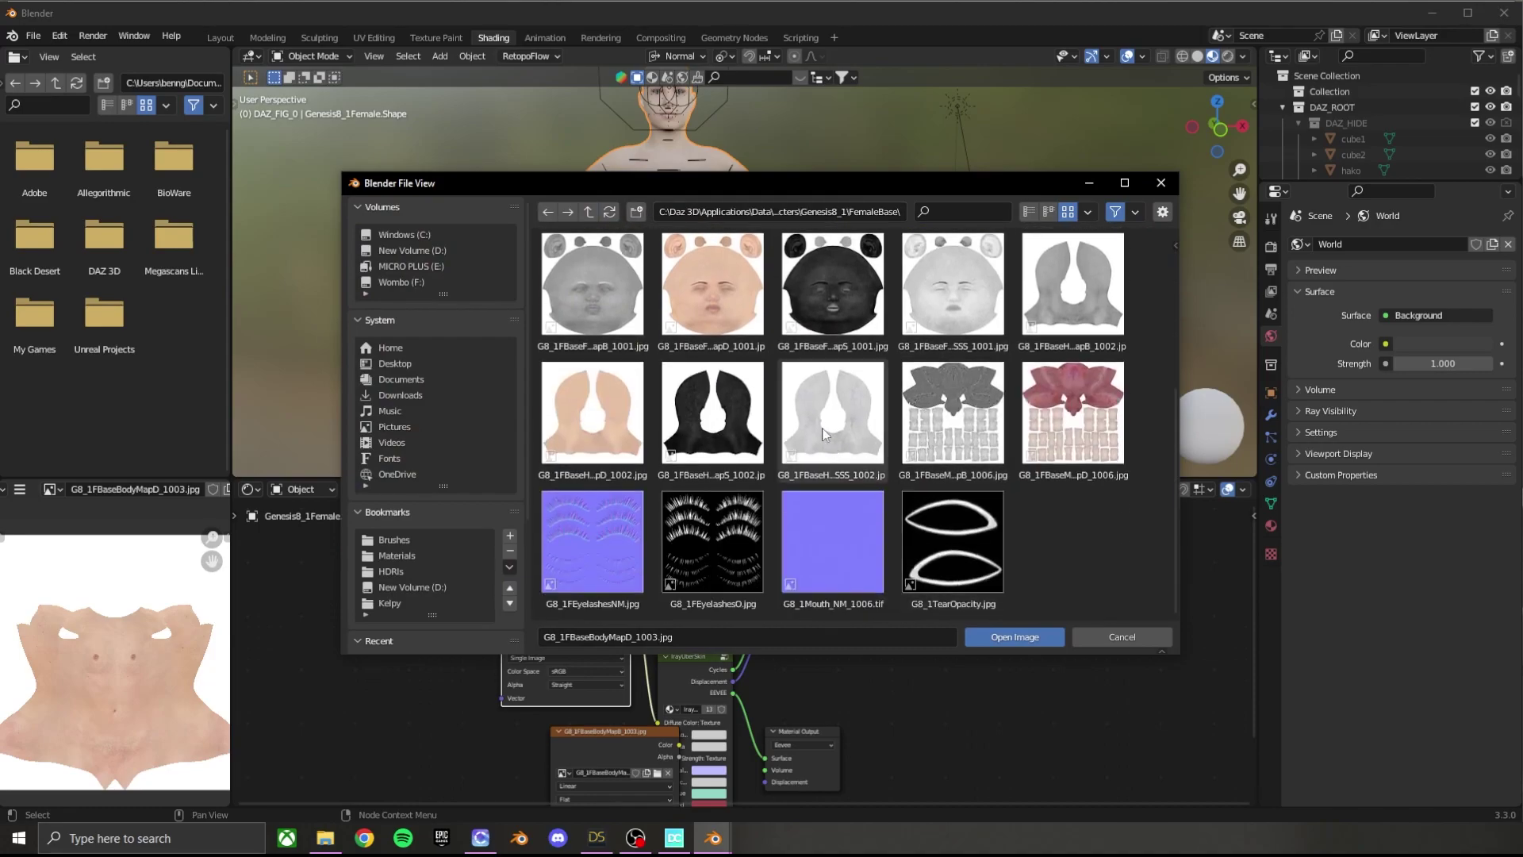
{"action": "scroll", "coordinate": [926, 483], "scroll_direction": "up", "scroll_amount": 5}
{"action": "left_click", "coordinate": [846, 212]}
{"action": "double_click", "coordinate": [846, 212]}
{"action": "left_click", "coordinate": [846, 212]}
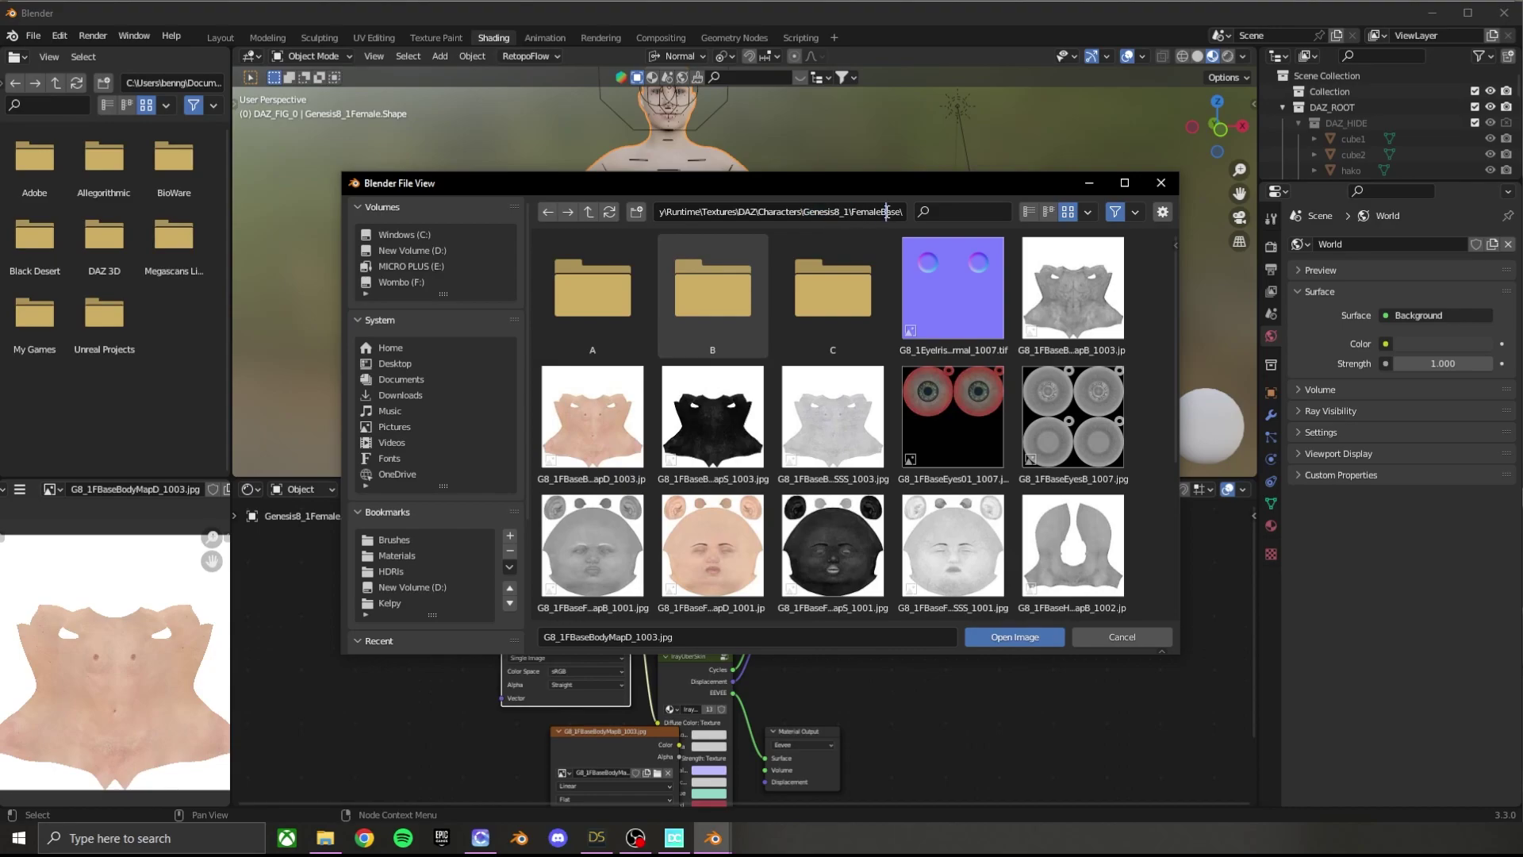
{"action": "left_click", "coordinate": [883, 230]}
- Close the image browser and open the copied FemaleBase texture path in File Explorer
{"action": "key", "text": "Escape"}
{"action": "key", "text": "super+e"}
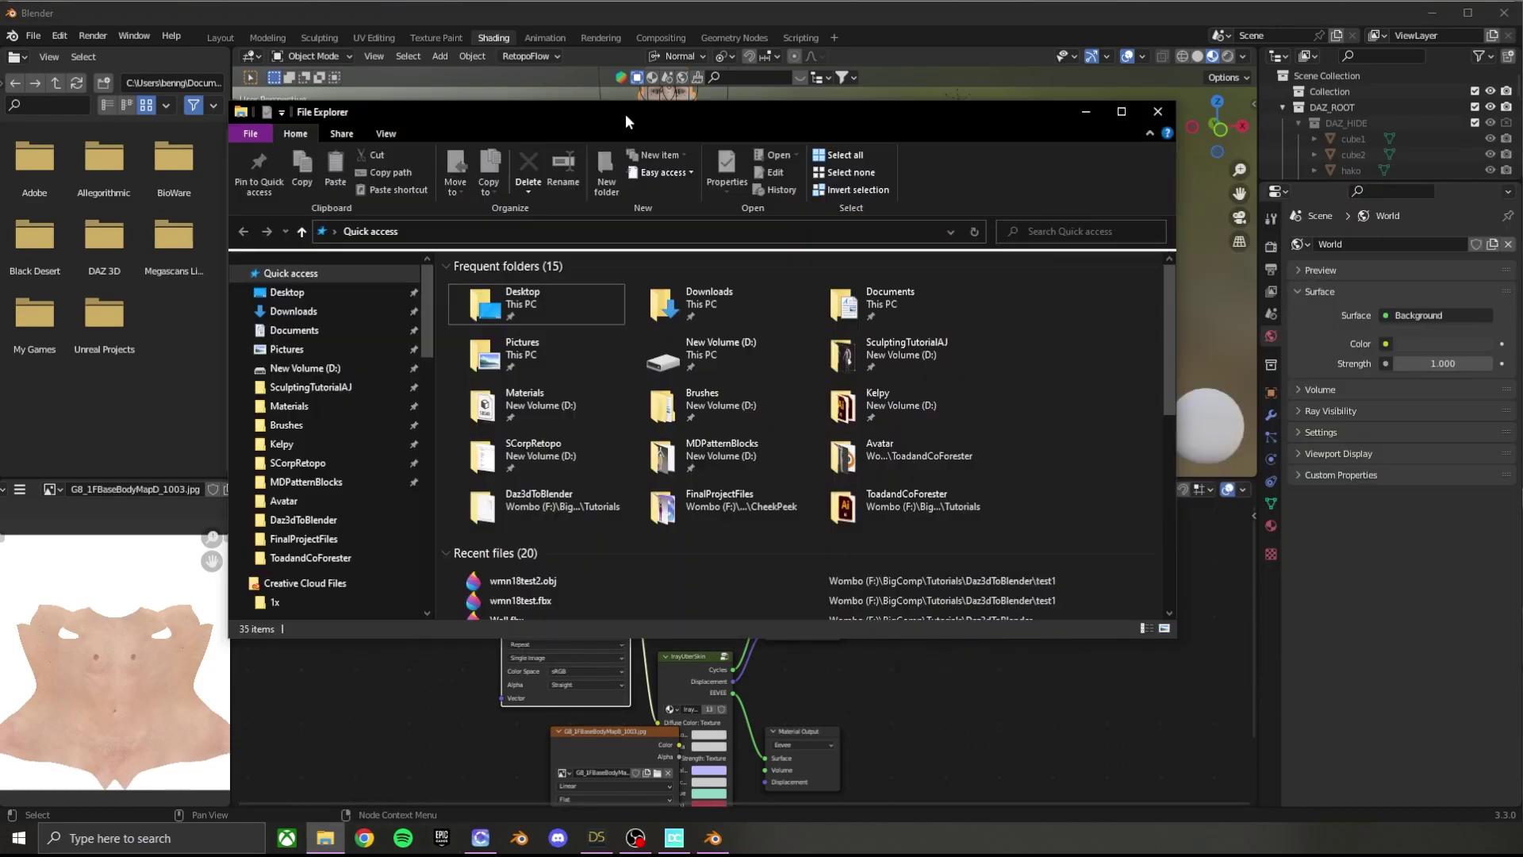
{"action": "left_click", "coordinate": [501, 231]}
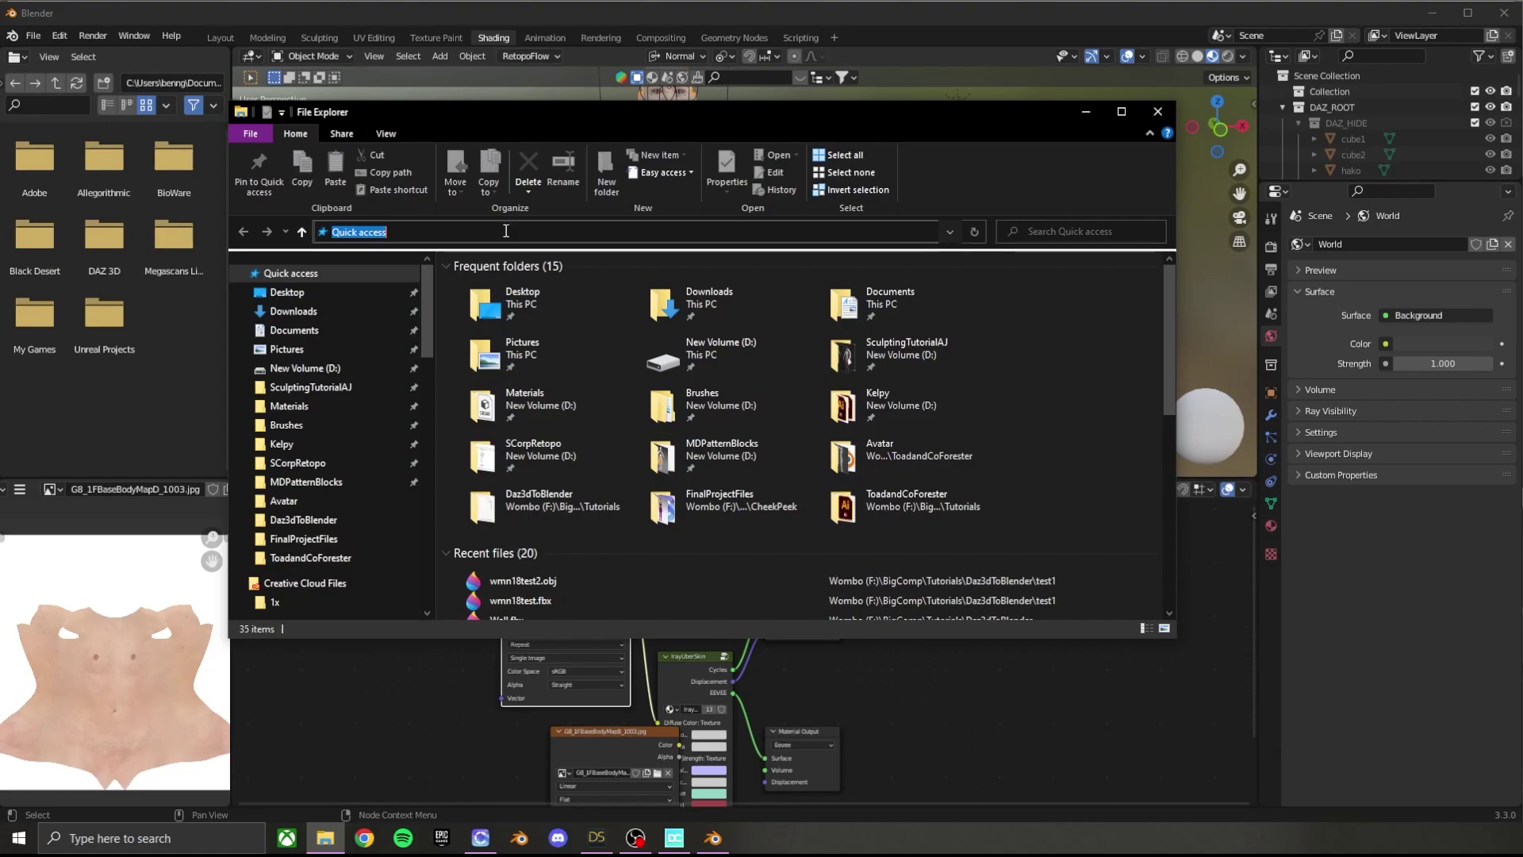
{"action": "type", "text": "C:\\Daz 3D\\Applications\\Data\\DAZ 3D\\My DAZ 3D Library\\Runtime\\Textures\\DAZ\\Characters\\Genesis8_1\\FemaleBase\\"}
{"action": "left_click", "coordinate": [974, 231]}
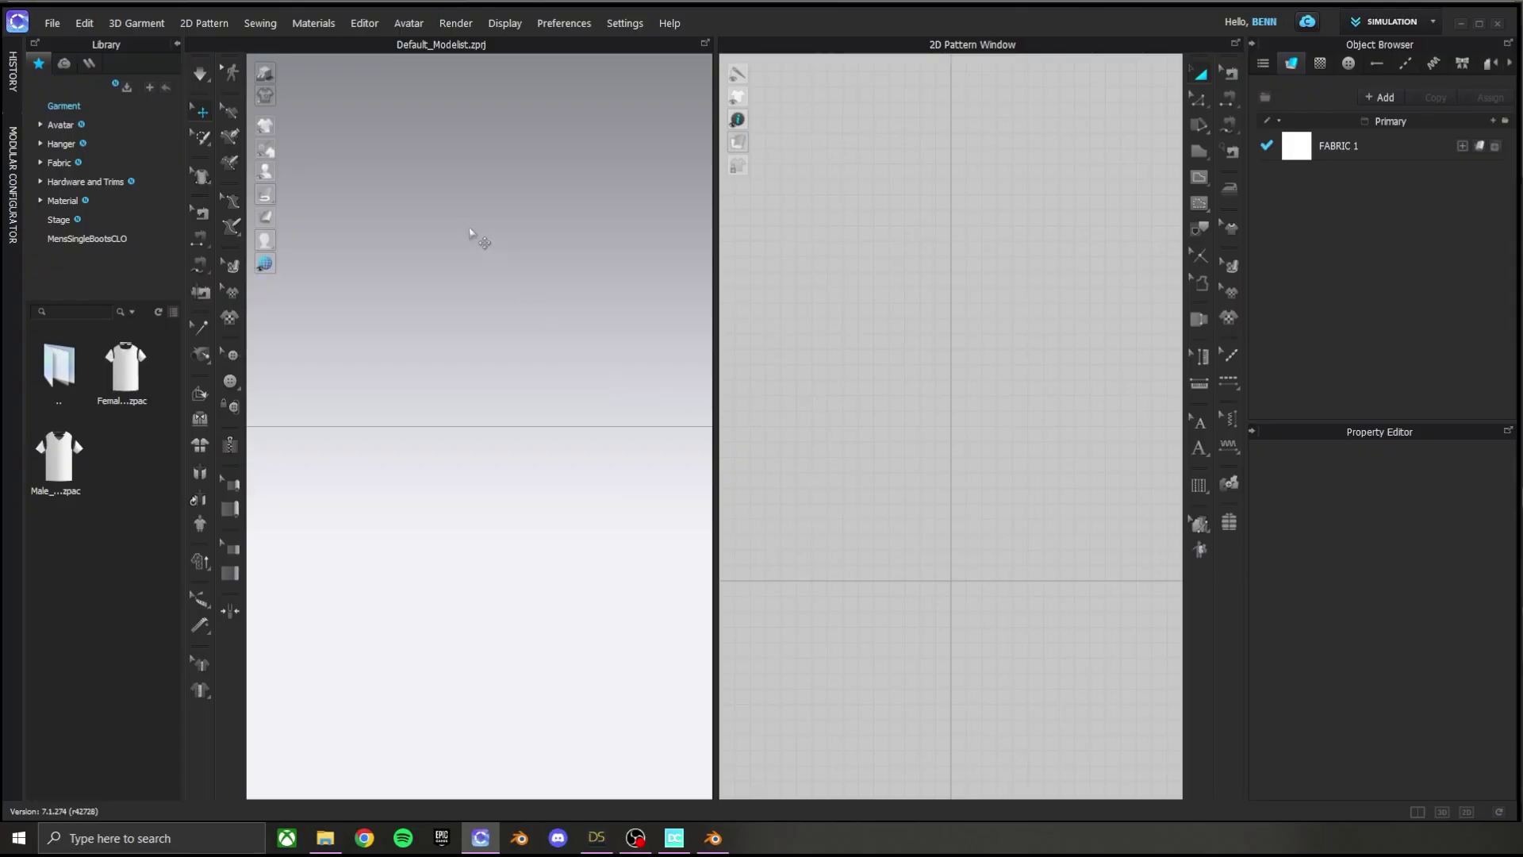
- Start Auto Convert to Avatar with ASTM18Tutorial.obj as the 3D body file
{"action": "left_click", "coordinate": [410, 24]}
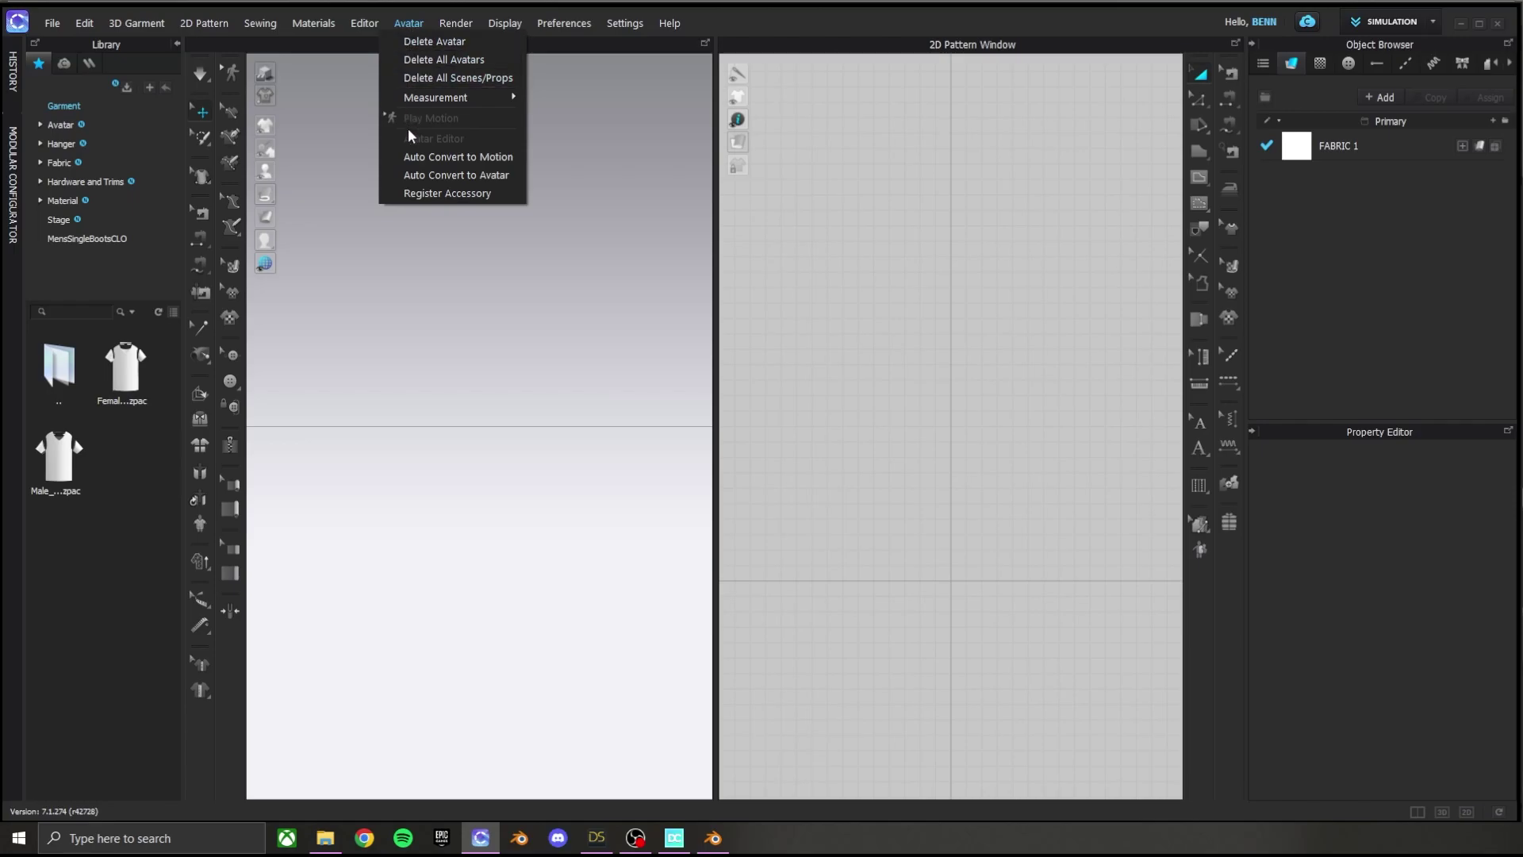
{"action": "left_click", "coordinate": [449, 175]}
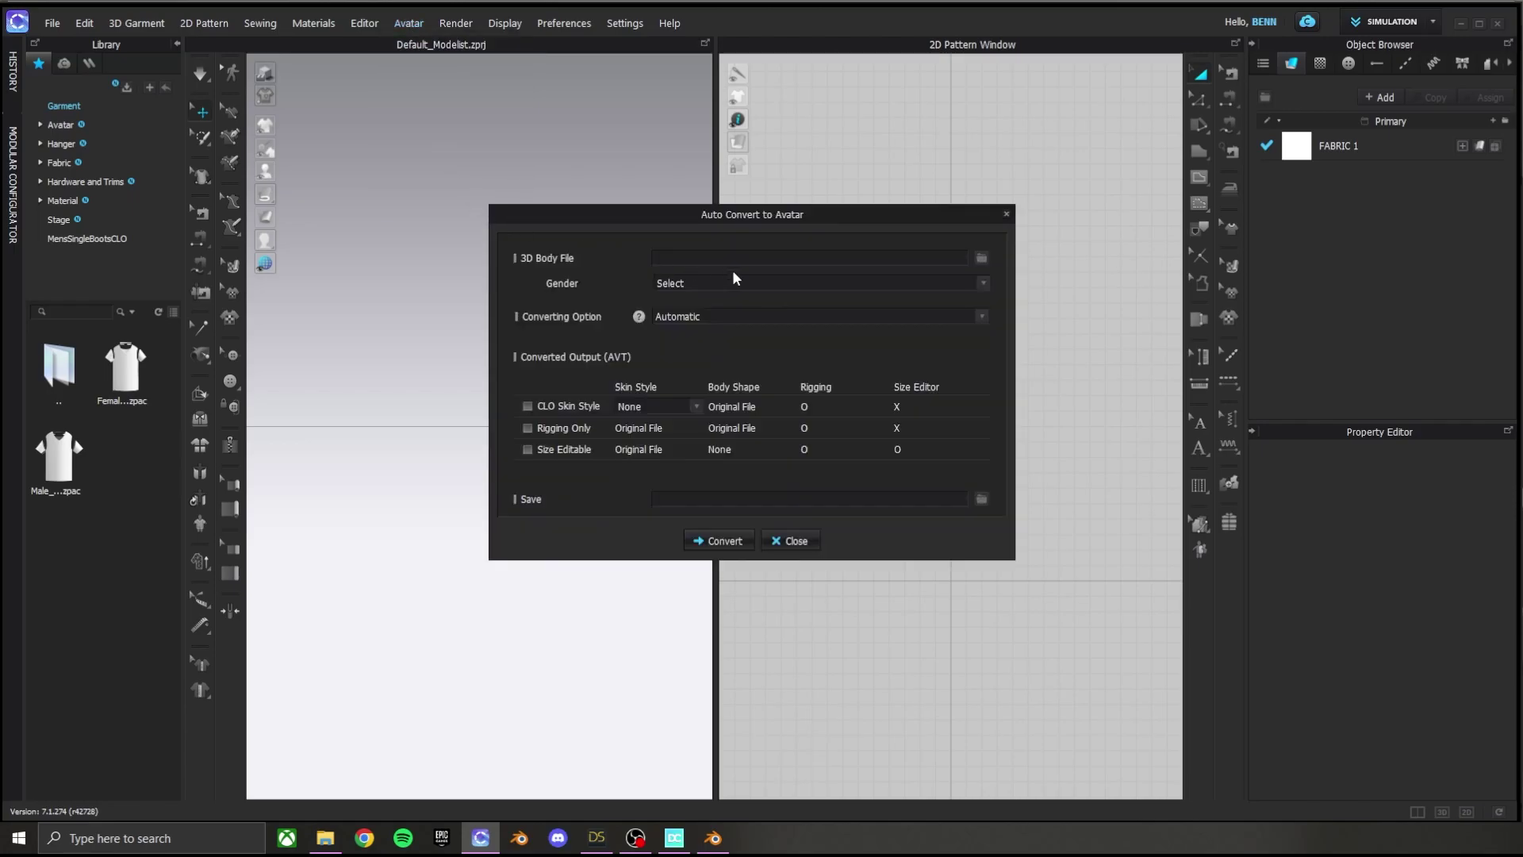
{"action": "left_click", "coordinate": [981, 259]}
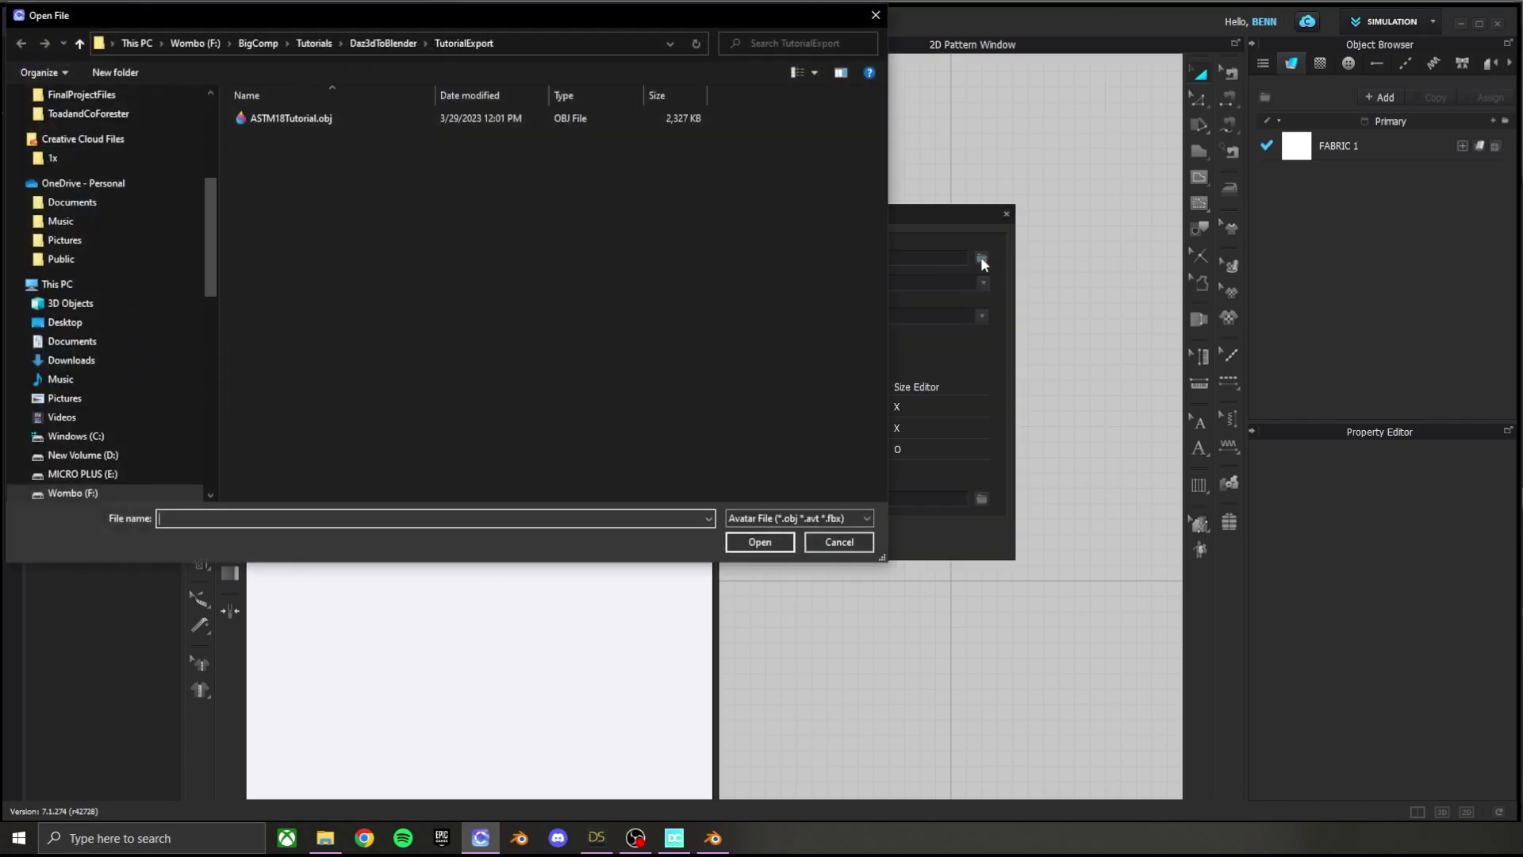
{"action": "left_click", "coordinate": [474, 114]}
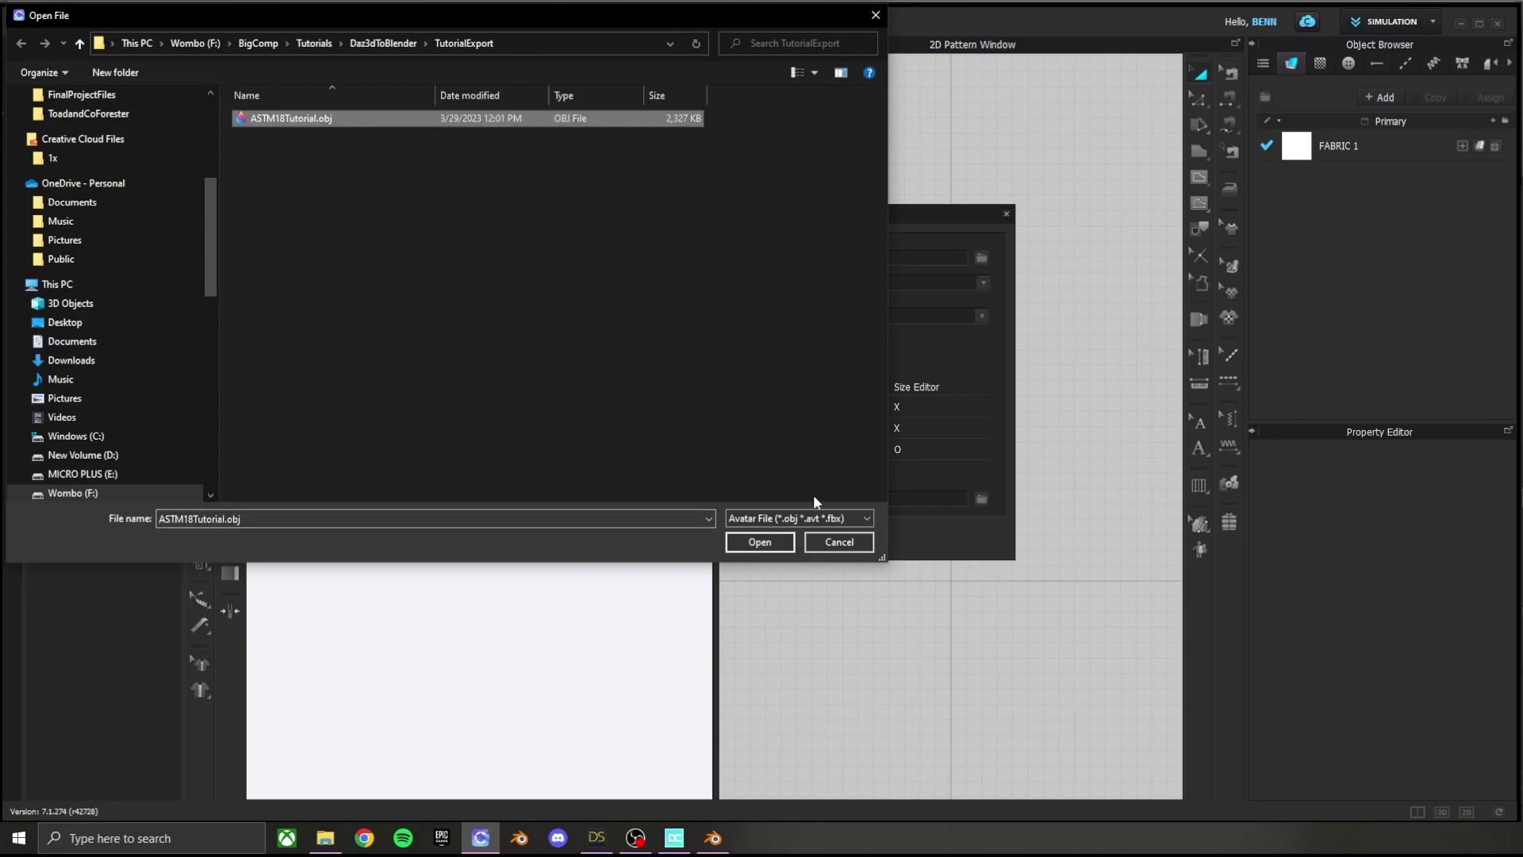
{"action": "left_click", "coordinate": [761, 543]}
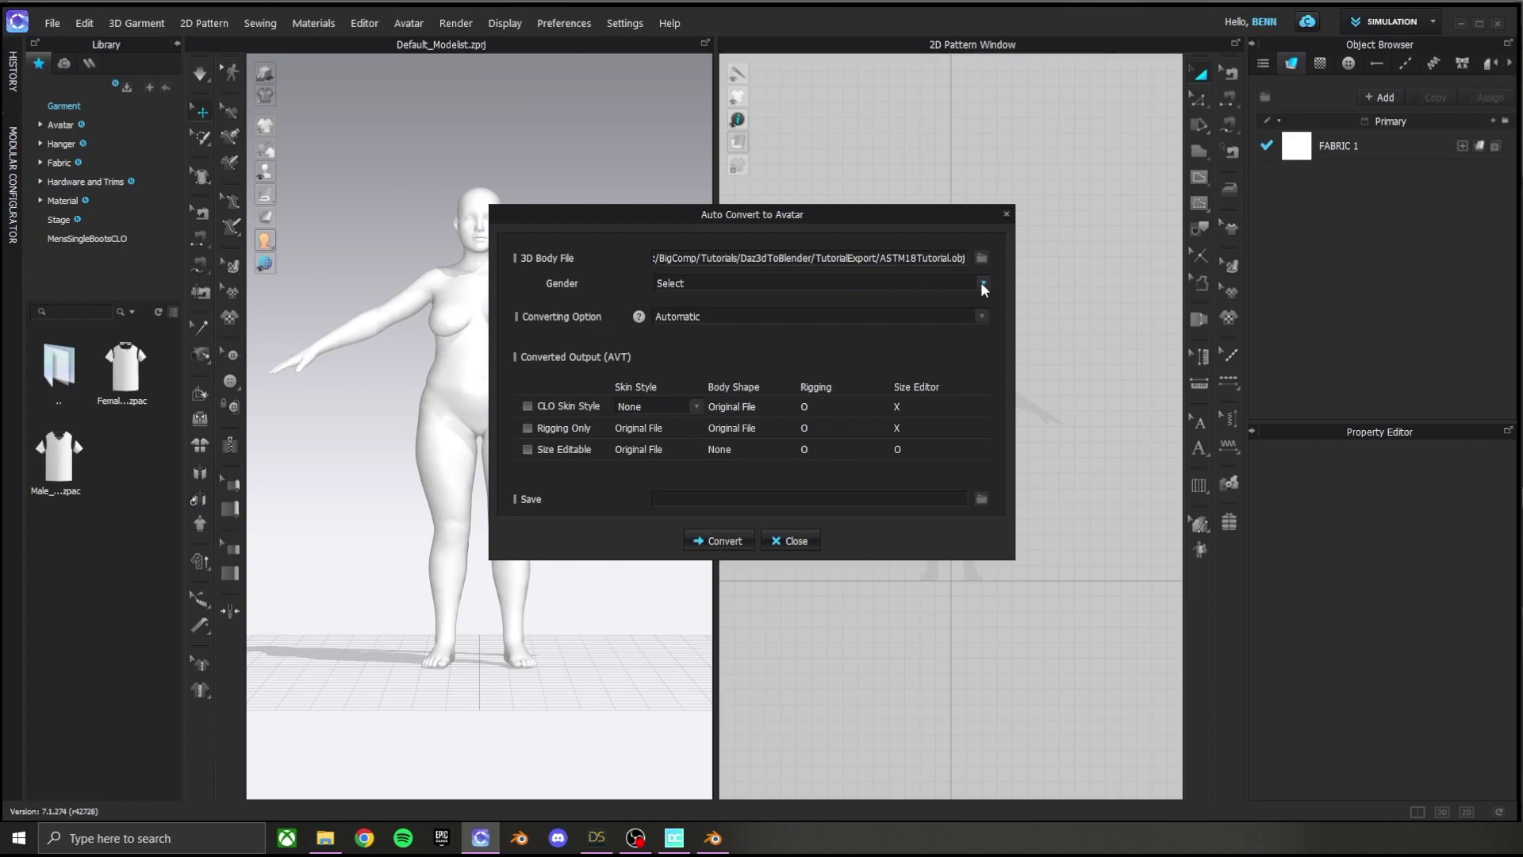
- Set the avatar gender to Female and tick Rigging Only
{"action": "left_click", "coordinate": [982, 282]}
{"action": "left_click", "coordinate": [815, 308]}
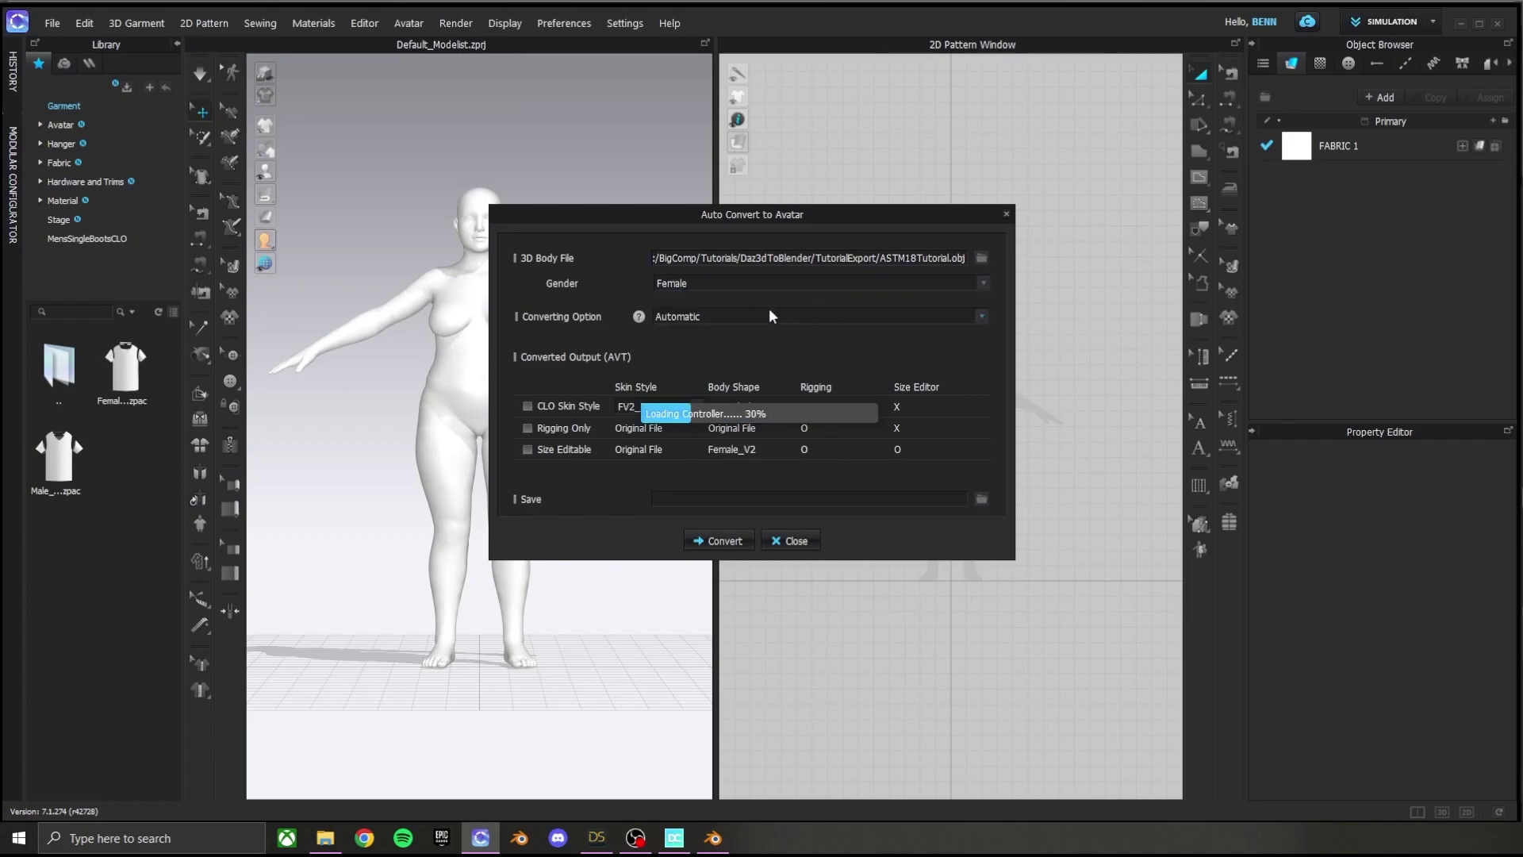
{"action": "left_click_drag", "start_coordinate": [730, 213], "coordinate": [898, 208]}
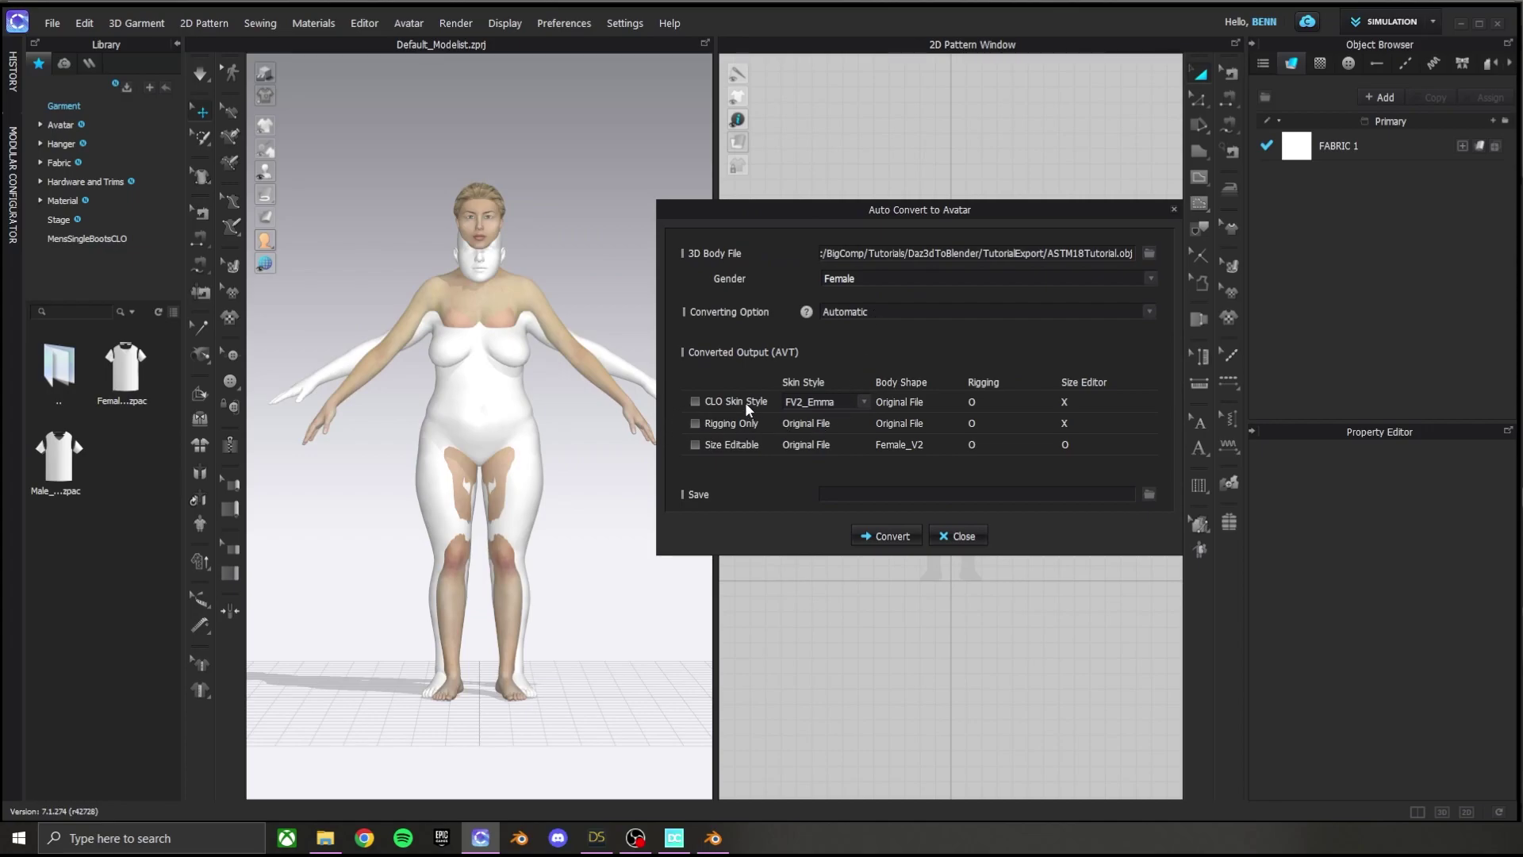
{"action": "left_click", "coordinate": [696, 424]}
- Save the output as ASTM18Tut in the Female_V2 avatar folder and run the conversion
{"action": "left_click", "coordinate": [1149, 496]}
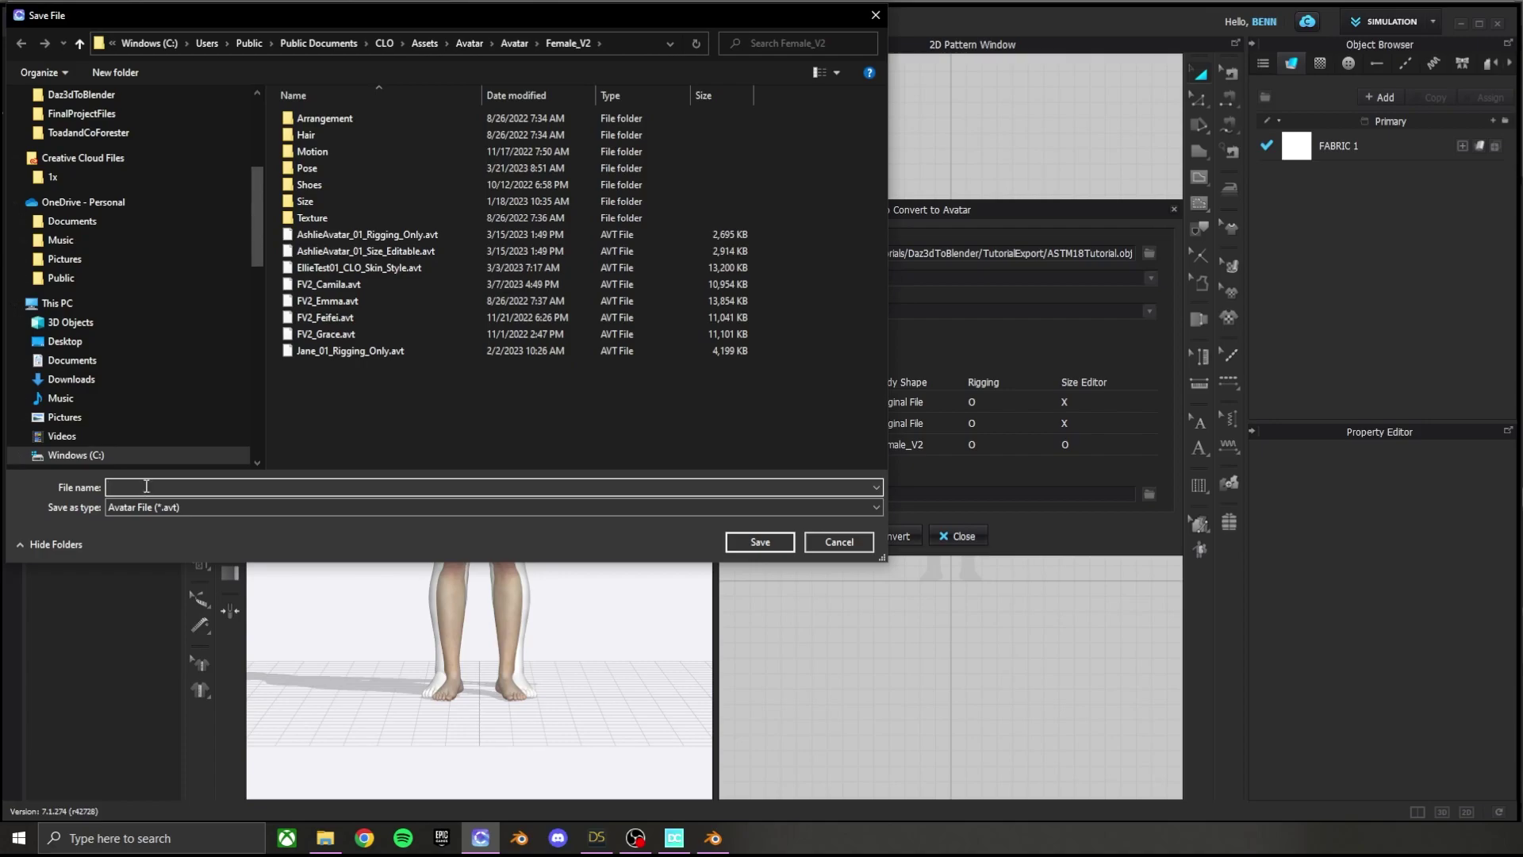
{"action": "type", "text": "ASTM18Tut"}
{"action": "left_click", "coordinate": [763, 542]}
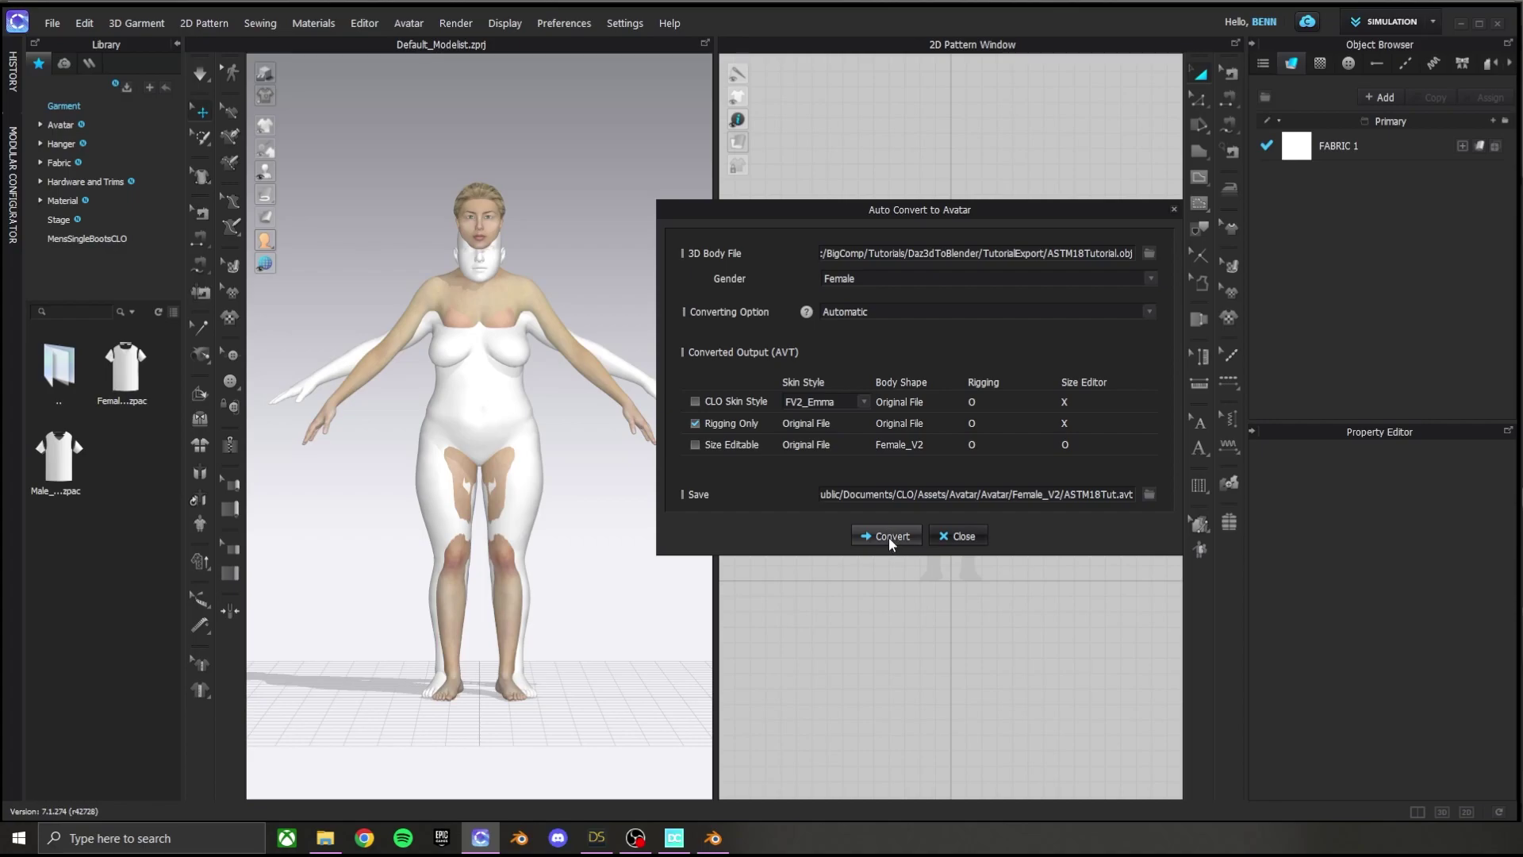
{"action": "left_click", "coordinate": [889, 536]}
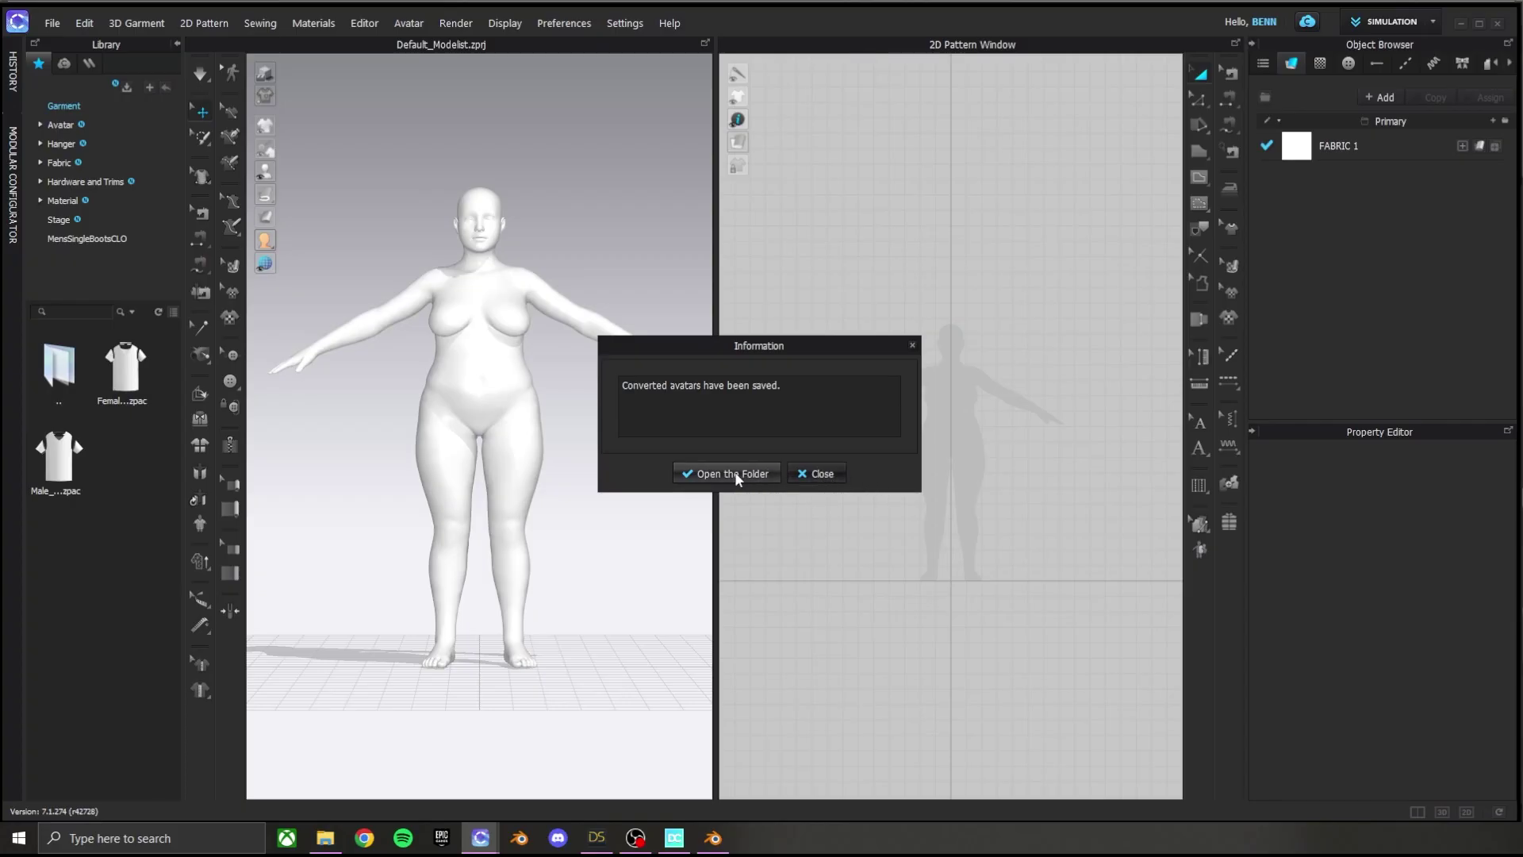
- Dismiss the completion message, open the Avatar > Female library folder and load a textured sample avatar
{"action": "left_click", "coordinate": [823, 476]}
{"action": "left_click", "coordinate": [60, 125]}
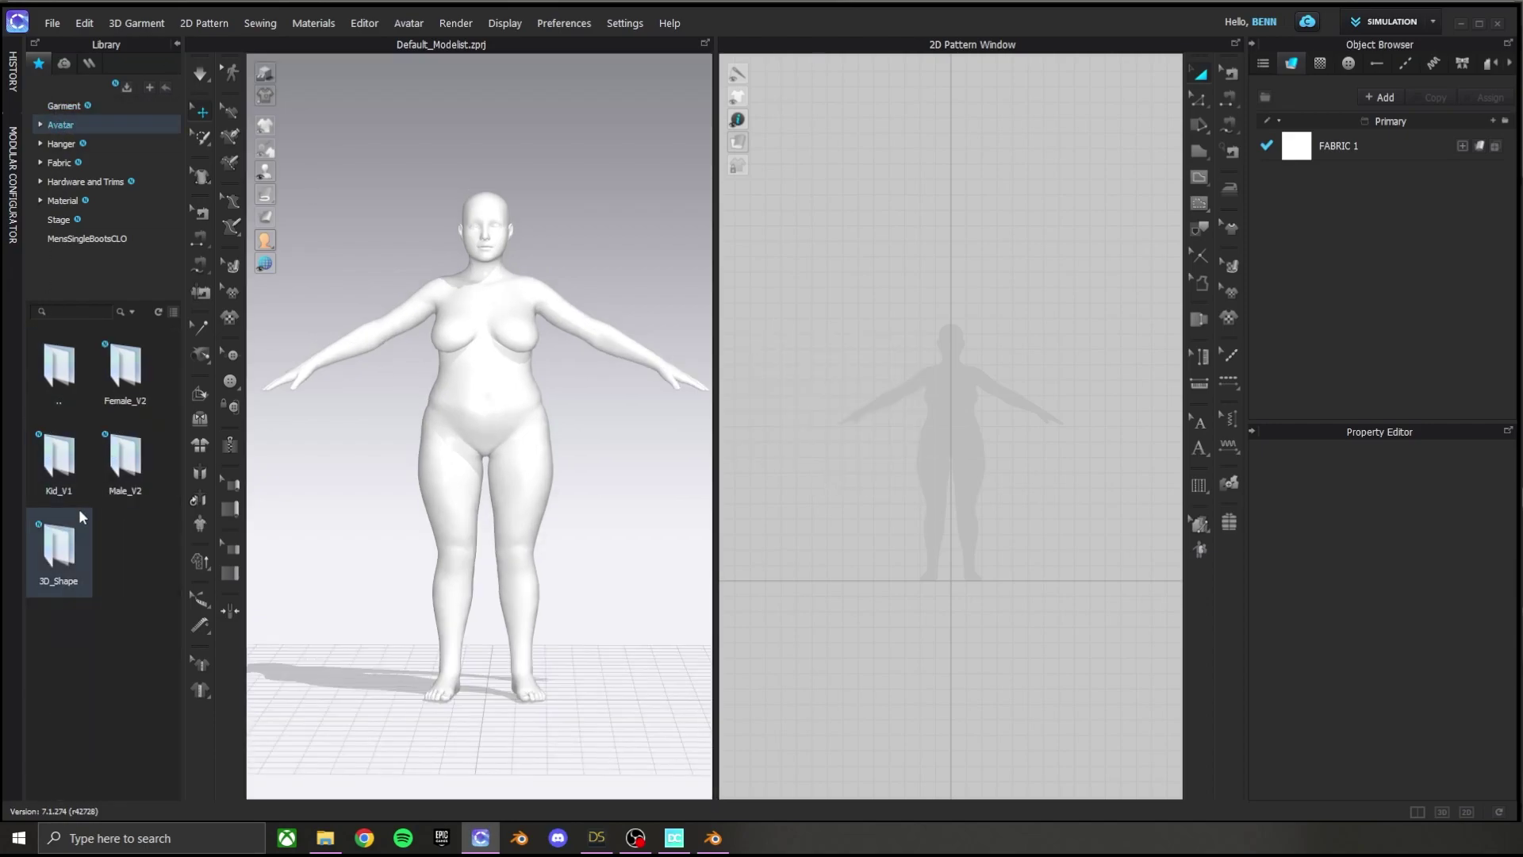
{"action": "double_click", "coordinate": [139, 399]}
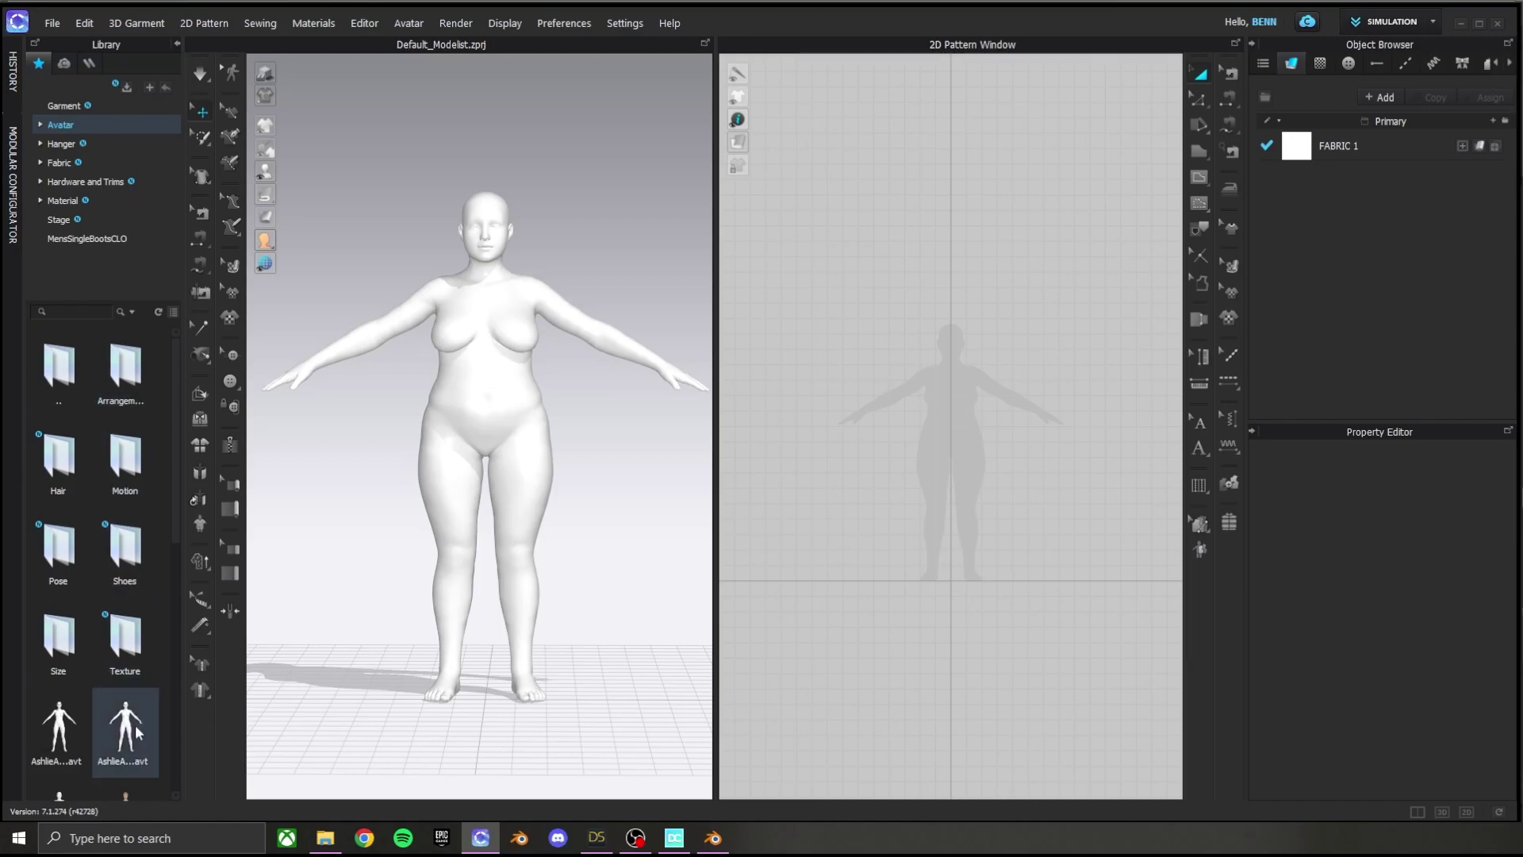
{"action": "scroll", "coordinate": [126, 677], "scroll_direction": "down", "scroll_amount": 1}
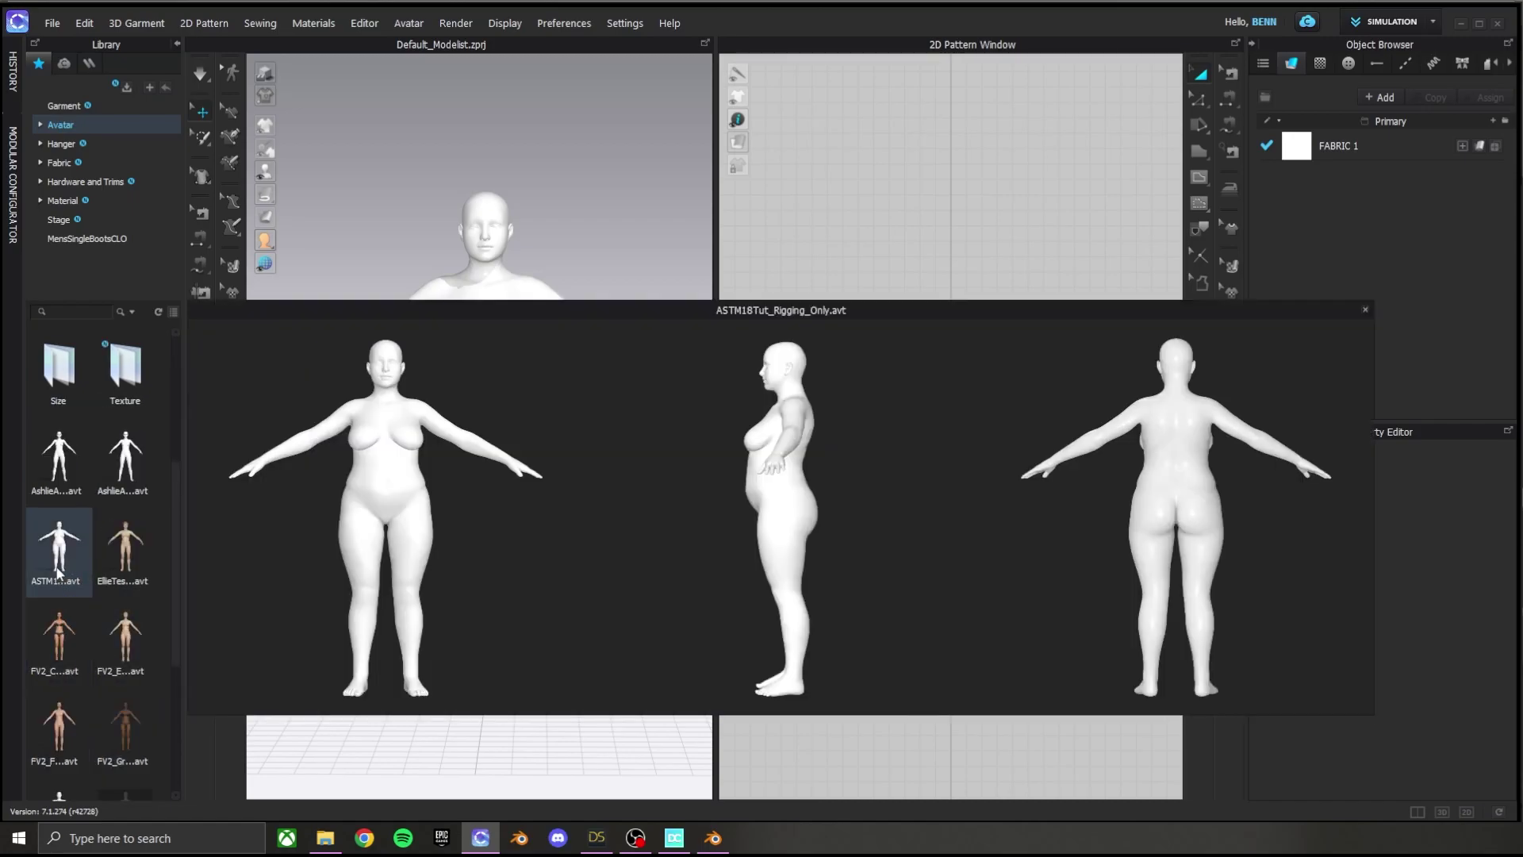
{"action": "scroll", "coordinate": [68, 573], "scroll_direction": "up", "scroll_amount": 1}
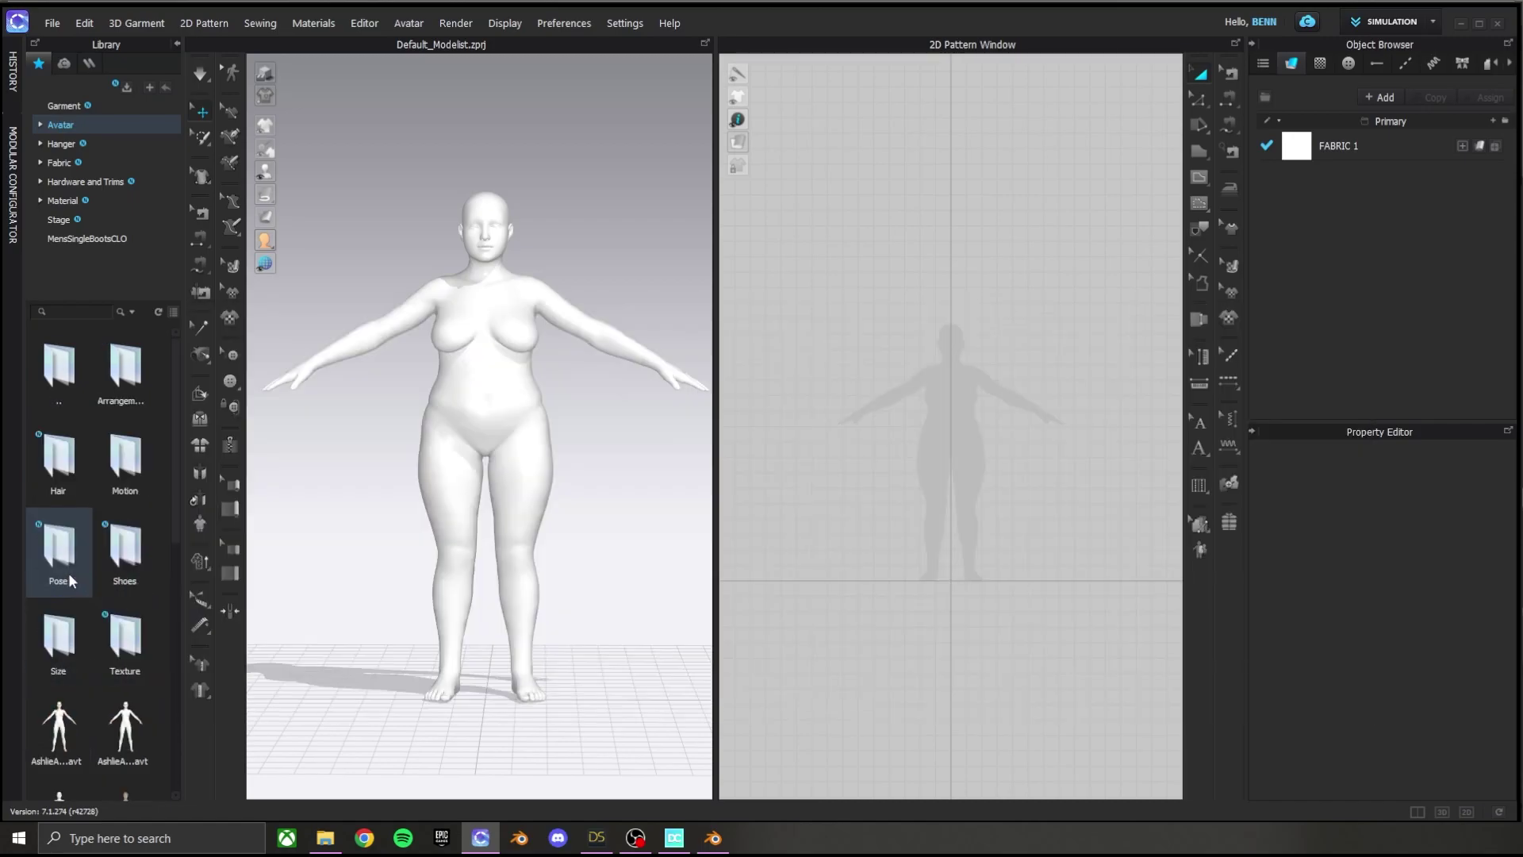
{"action": "scroll", "coordinate": [68, 579], "scroll_direction": "down", "scroll_amount": 1}
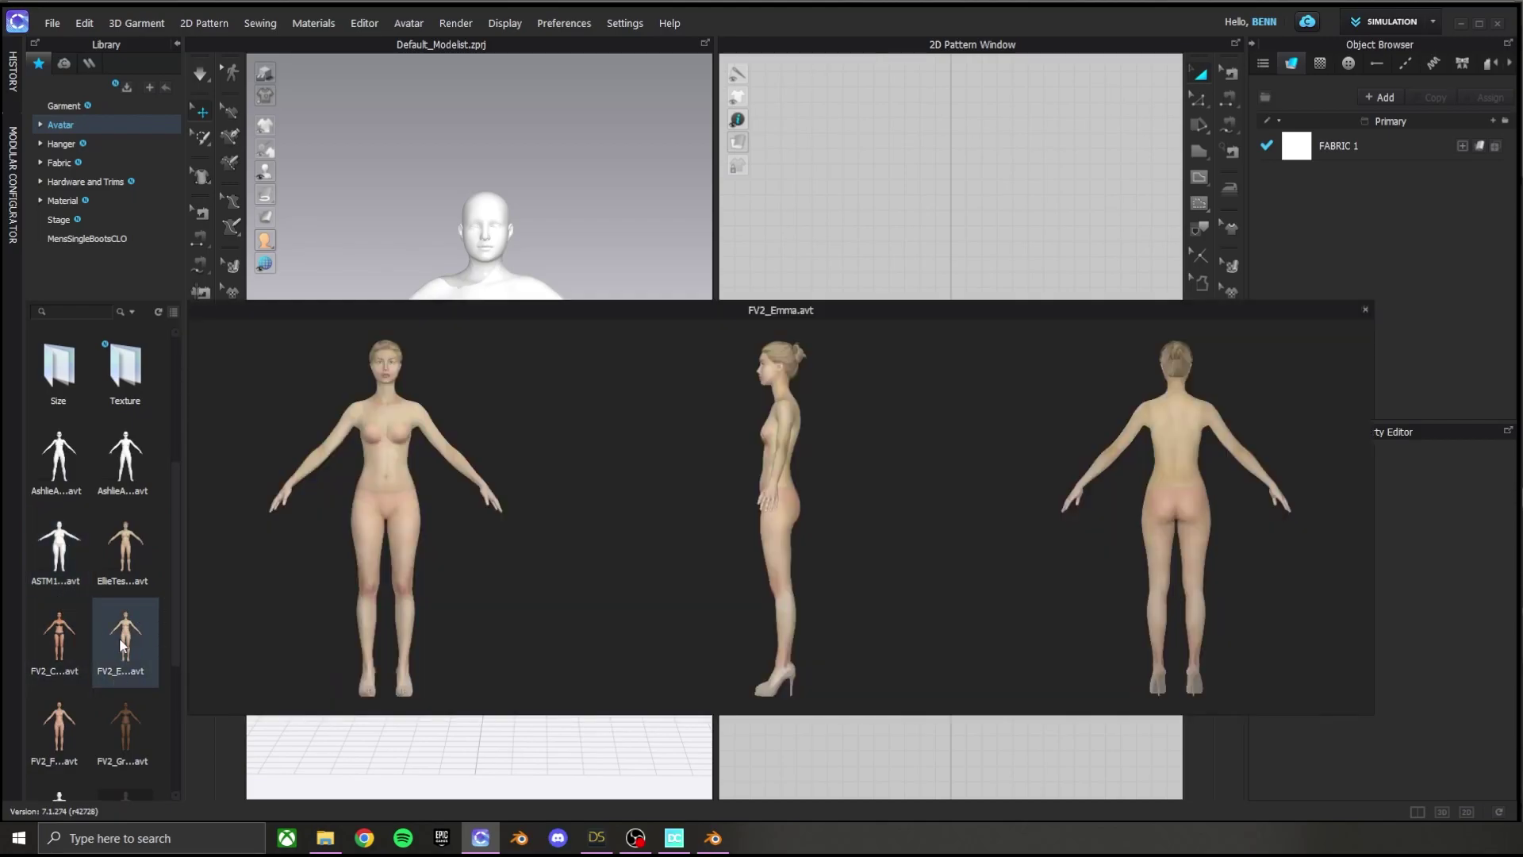
{"action": "double_click", "coordinate": [119, 637]}
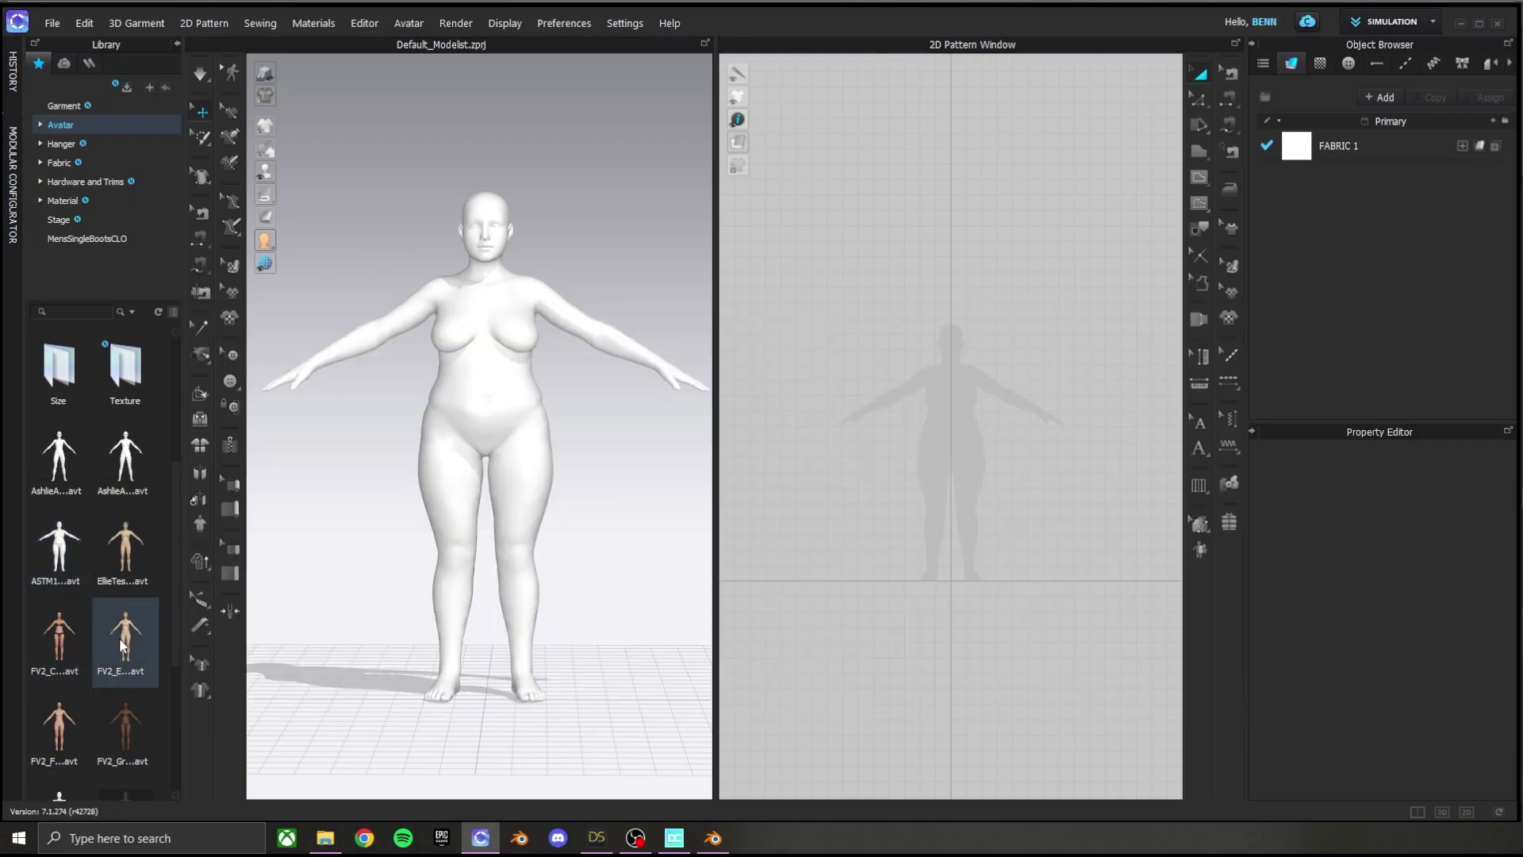
{"action": "left_click", "coordinate": [734, 446]}
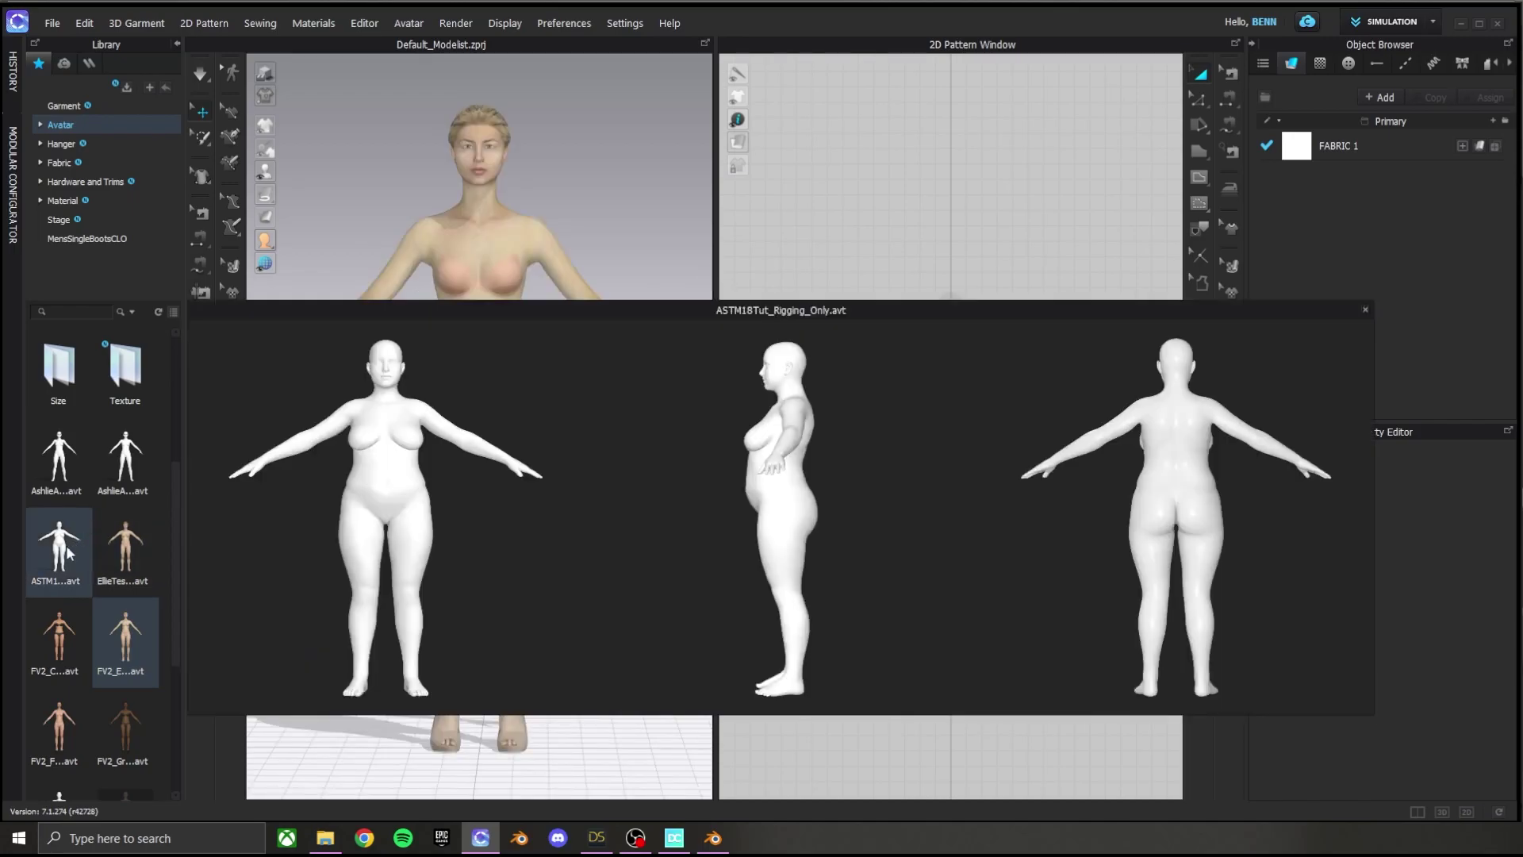
- Replace it with the custom ASTM18Tut_Rigging_Only avatar
{"action": "double_click", "coordinate": [65, 544]}
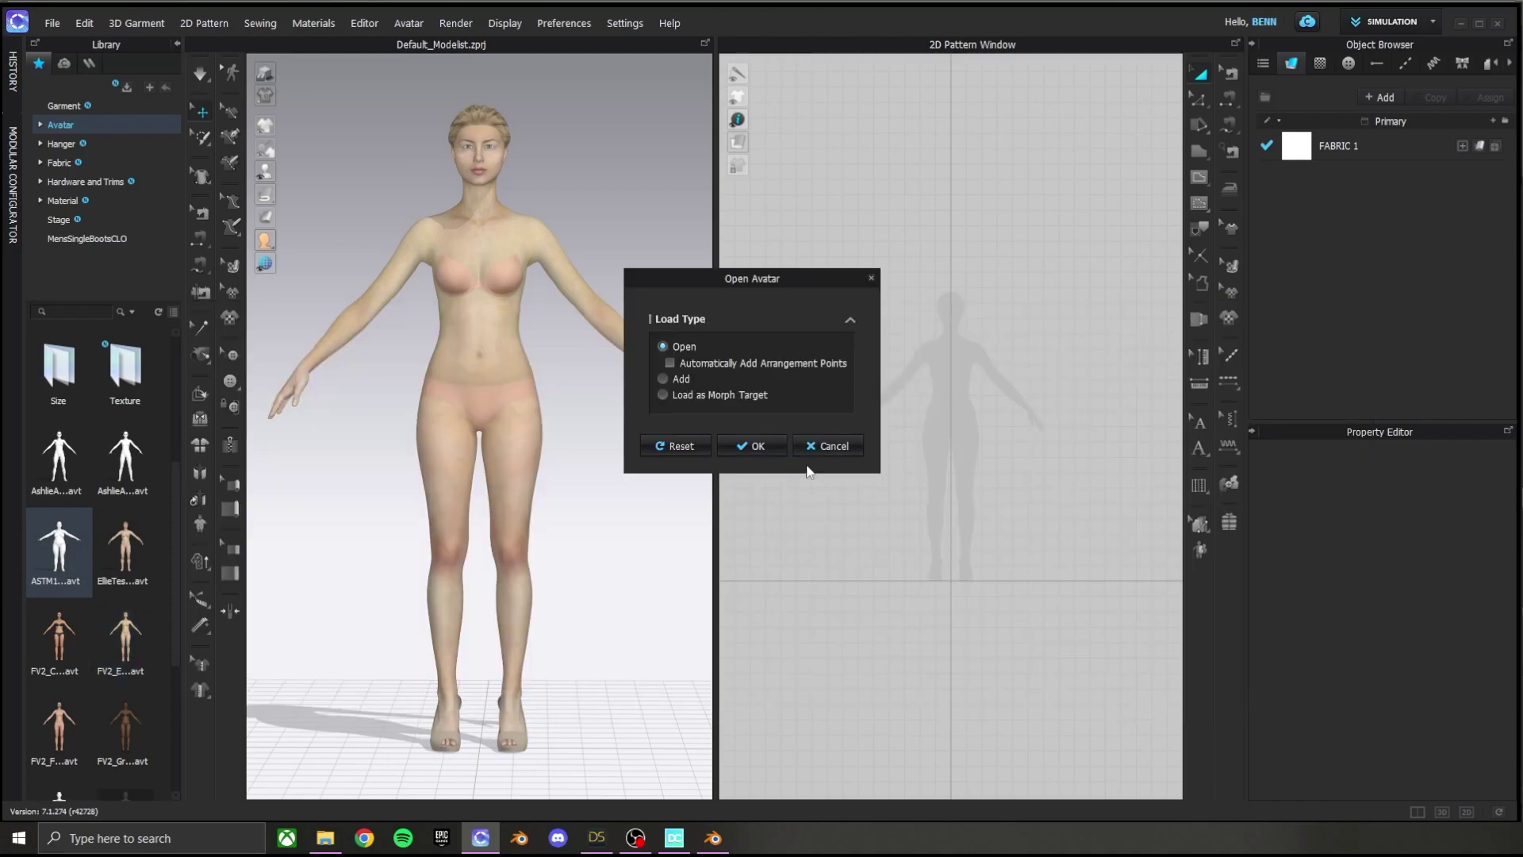
{"action": "left_click", "coordinate": [766, 456]}
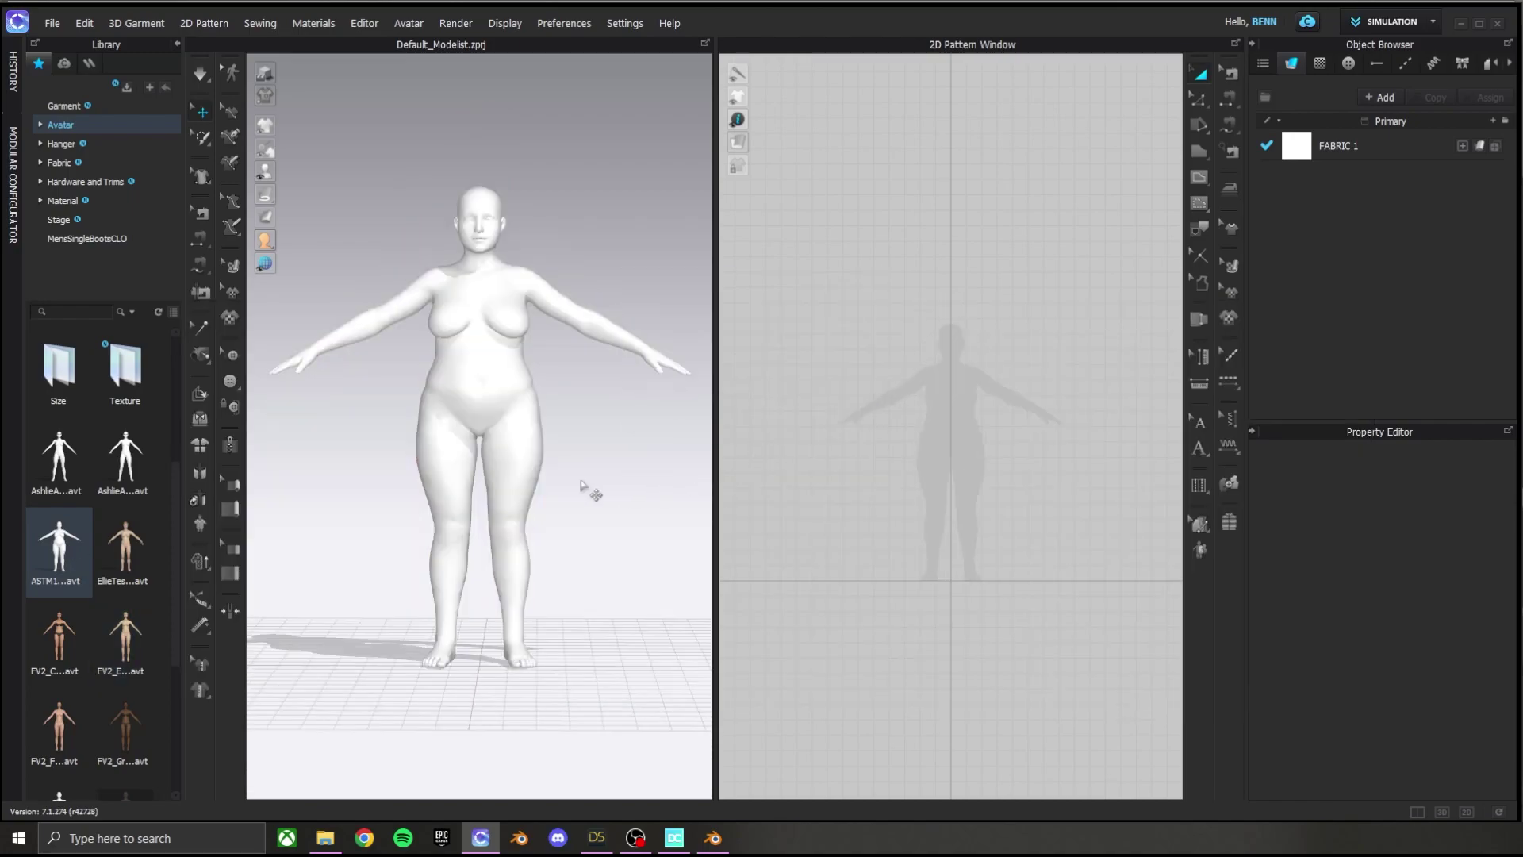
{"action": "mouse_move", "coordinate": [607, 492]}
{"action": "right_mouse_down"}
{"action": "mouse_move", "coordinate": [408, 517]}
{"action": "mouse_move", "coordinate": [585, 493]}
{"action": "right_mouse_up"}
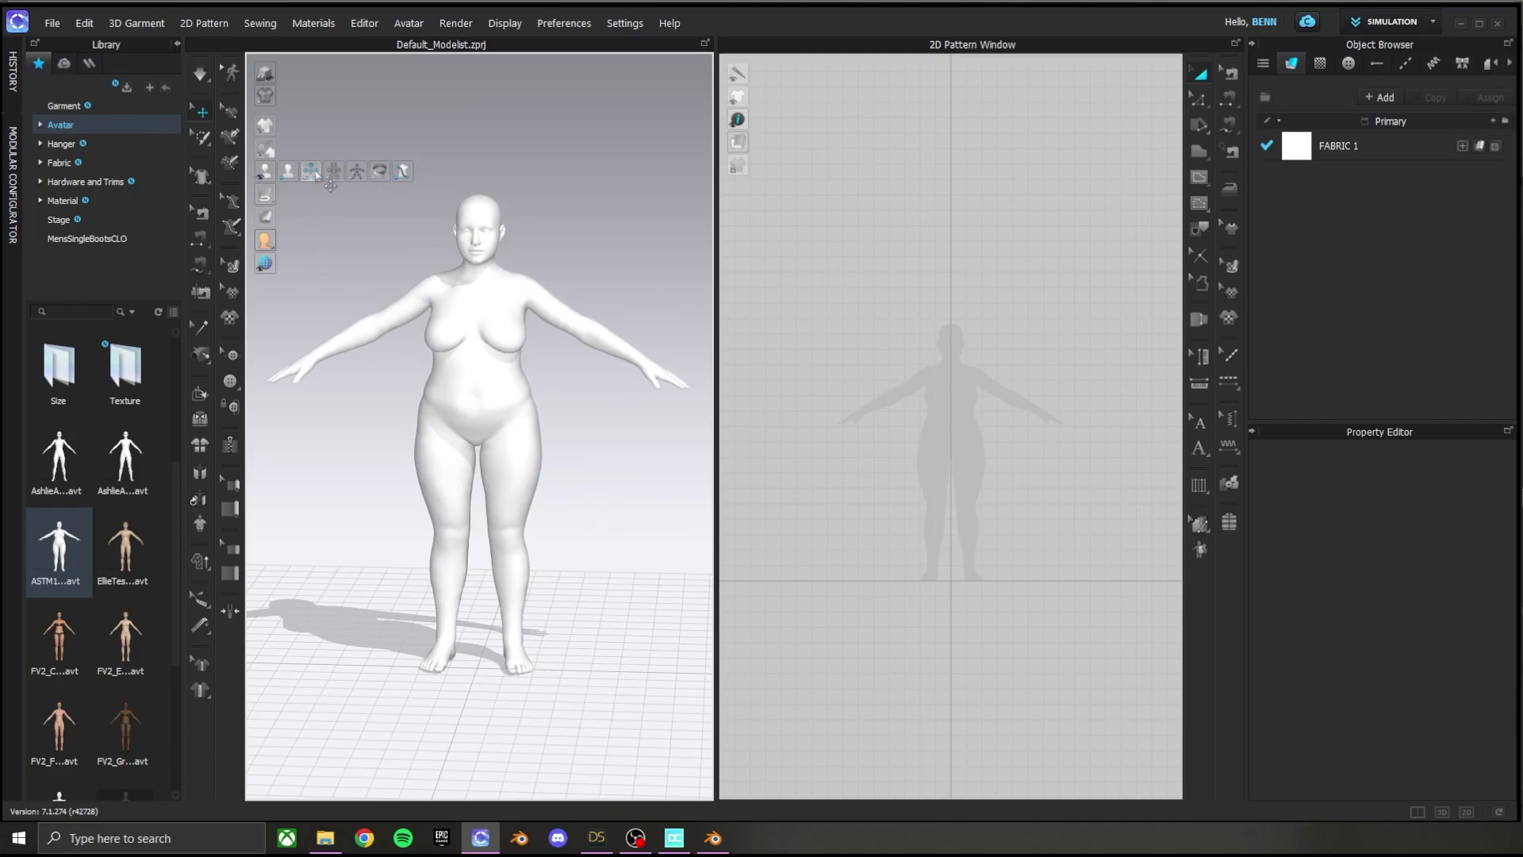
{"action": "left_click", "coordinate": [312, 172]}
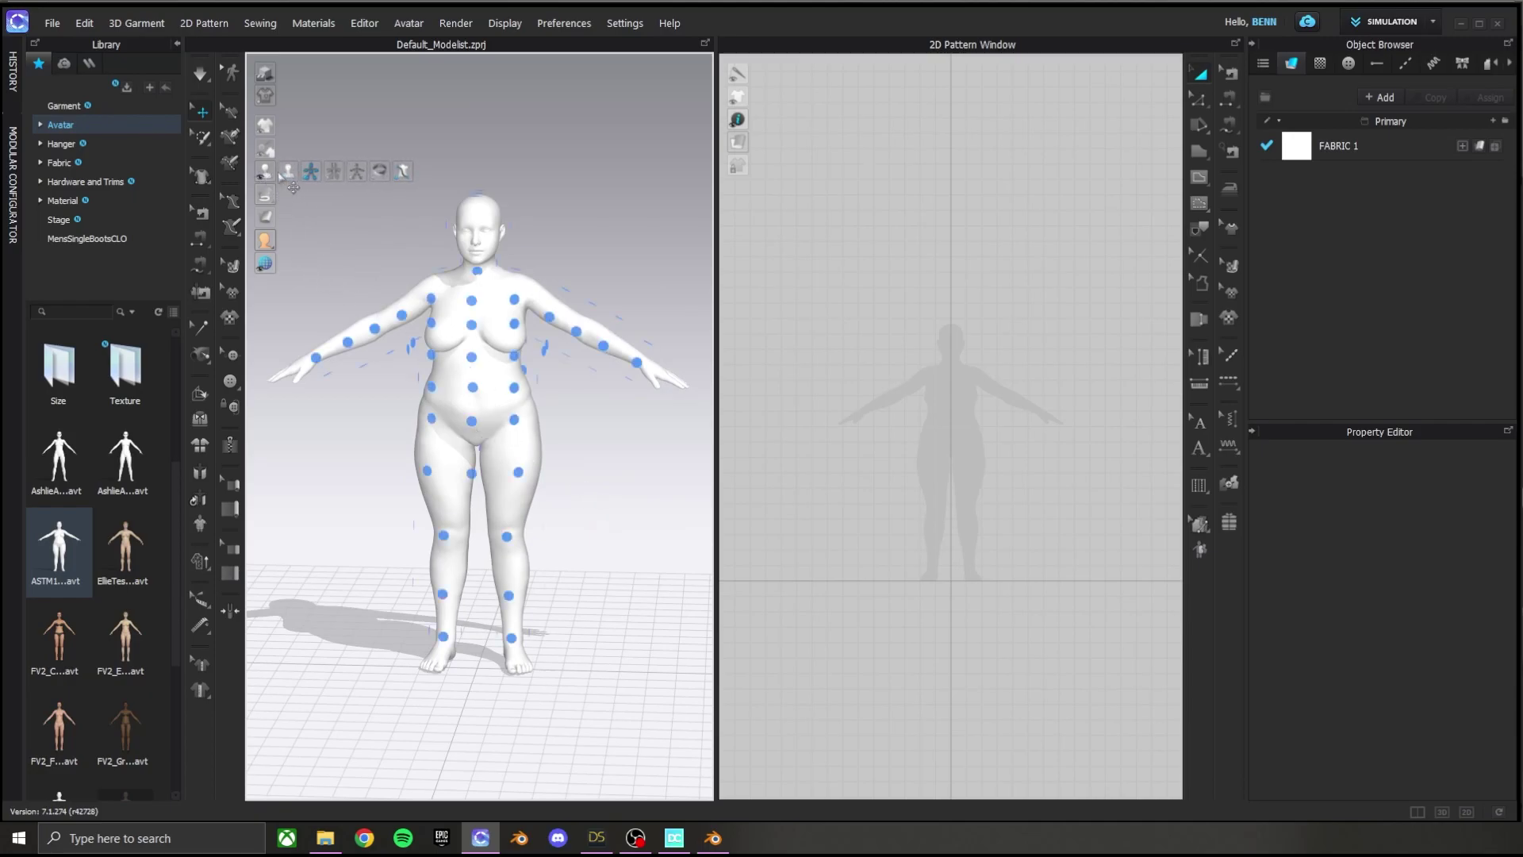
{"action": "left_click", "coordinate": [311, 172]}
{"action": "left_click", "coordinate": [334, 171]}
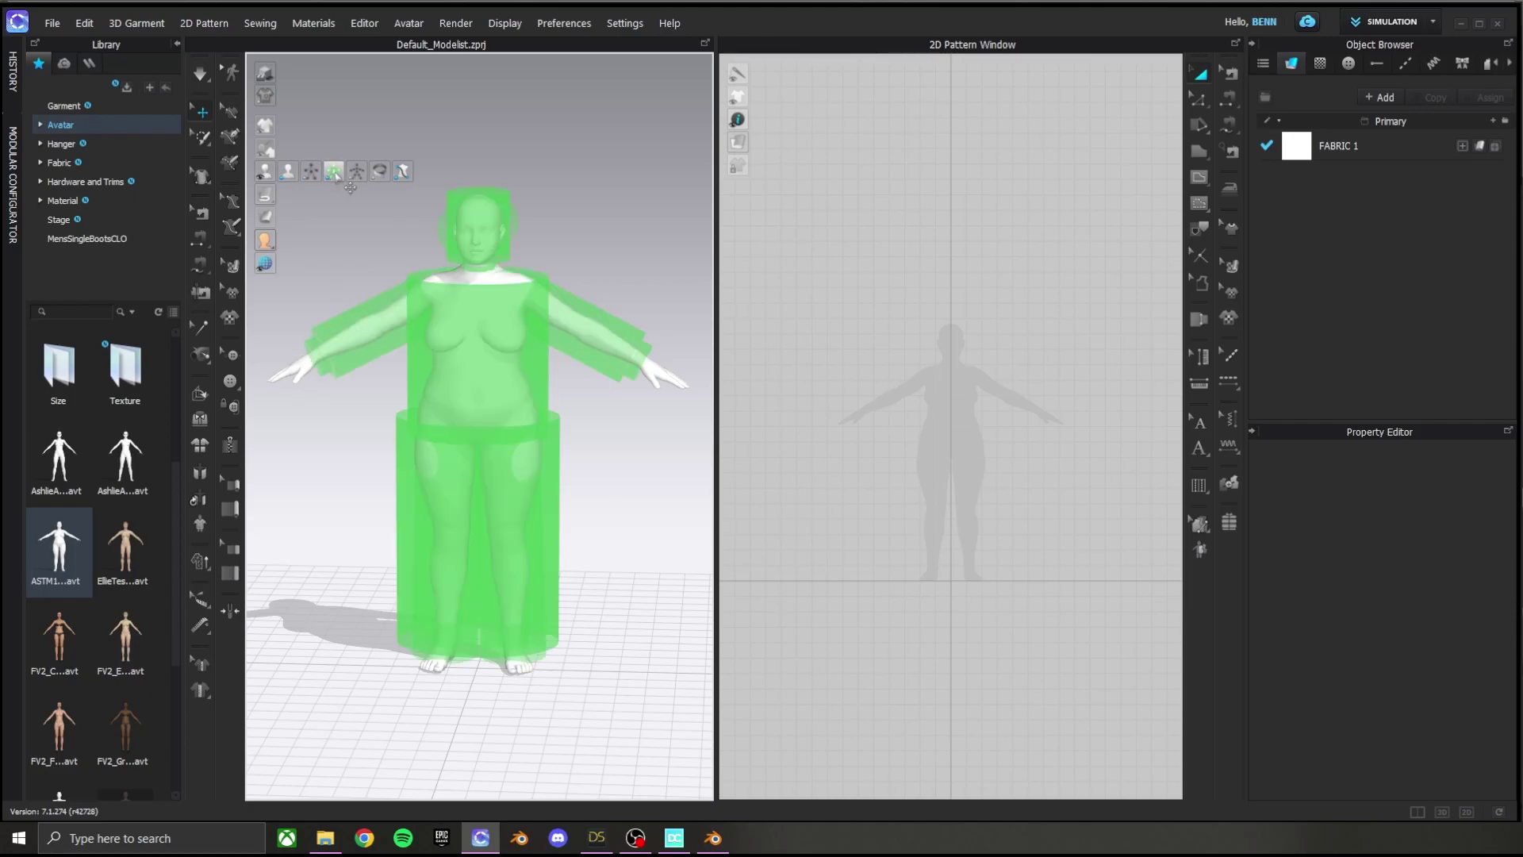
{"action": "left_click", "coordinate": [334, 172]}
{"action": "left_click", "coordinate": [356, 172]}
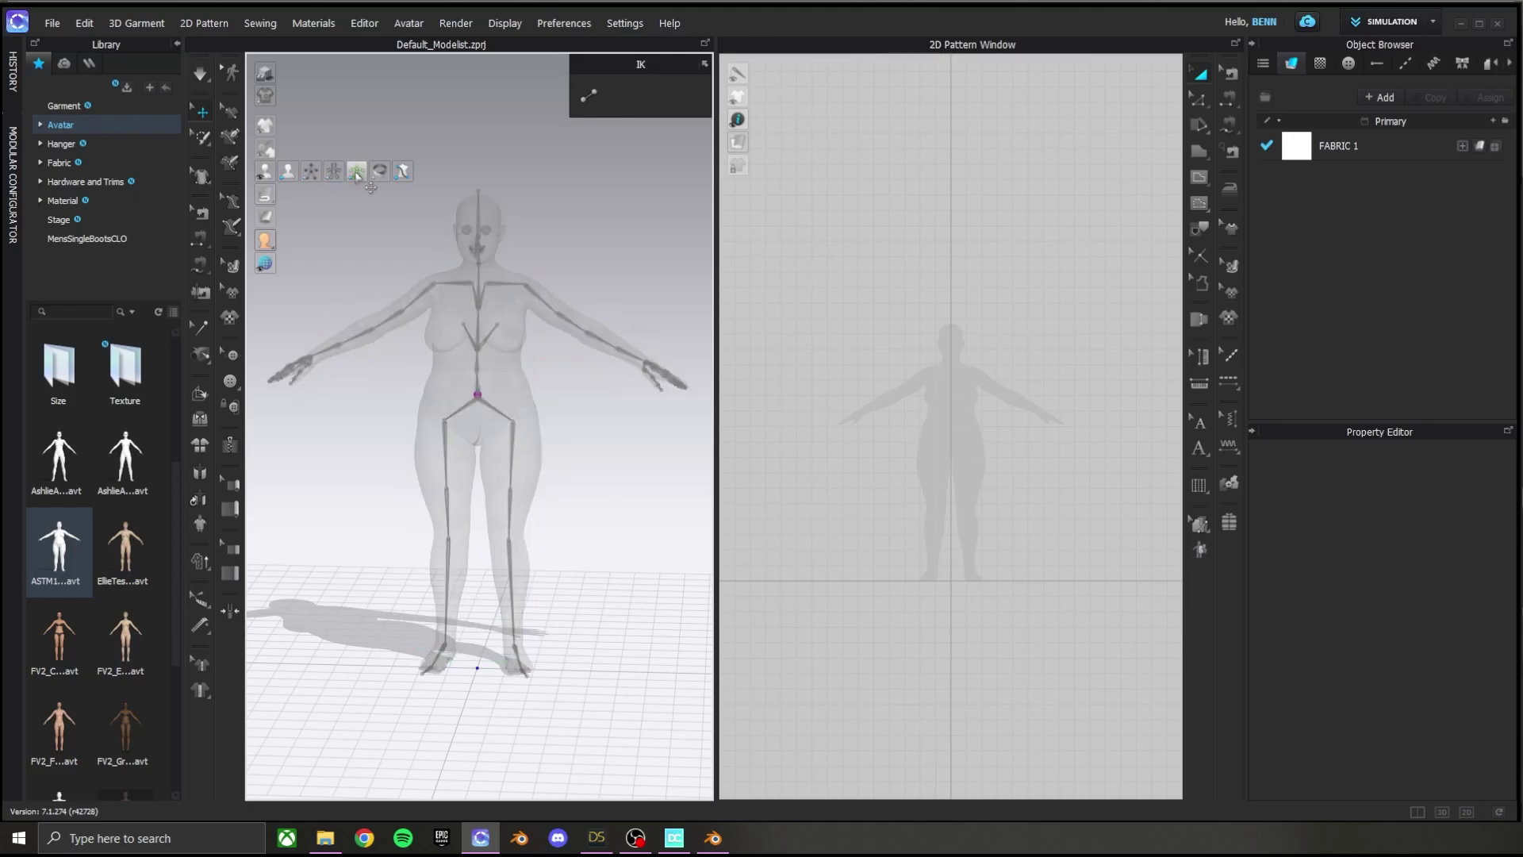
{"action": "left_click", "coordinate": [526, 289]}
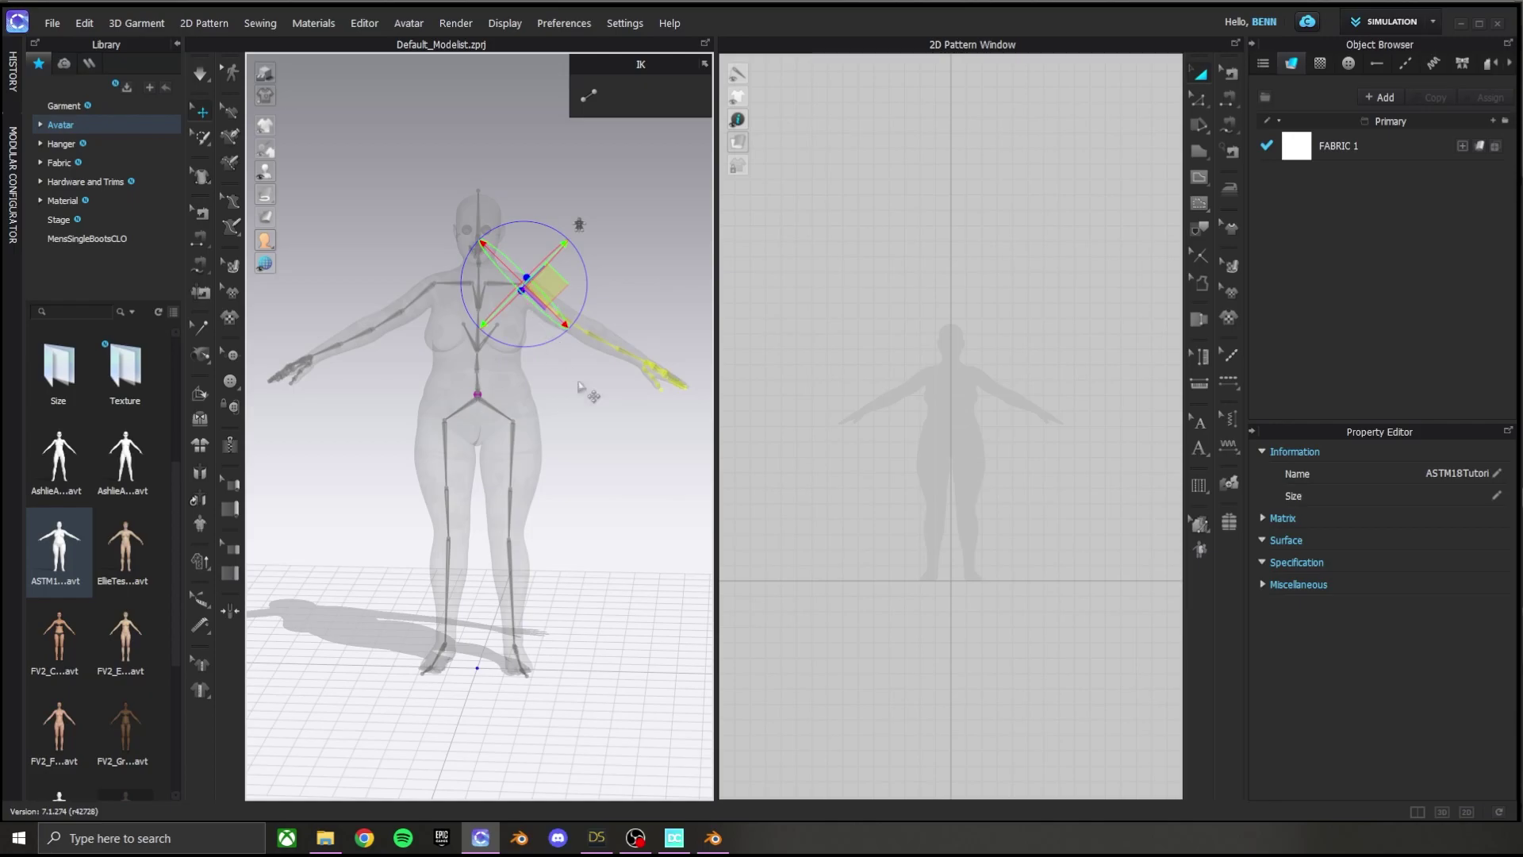
{"action": "left_click_drag", "start_coordinate": [555, 300], "coordinate": [584, 293]}
{"action": "key", "text": "ctrl+z"}
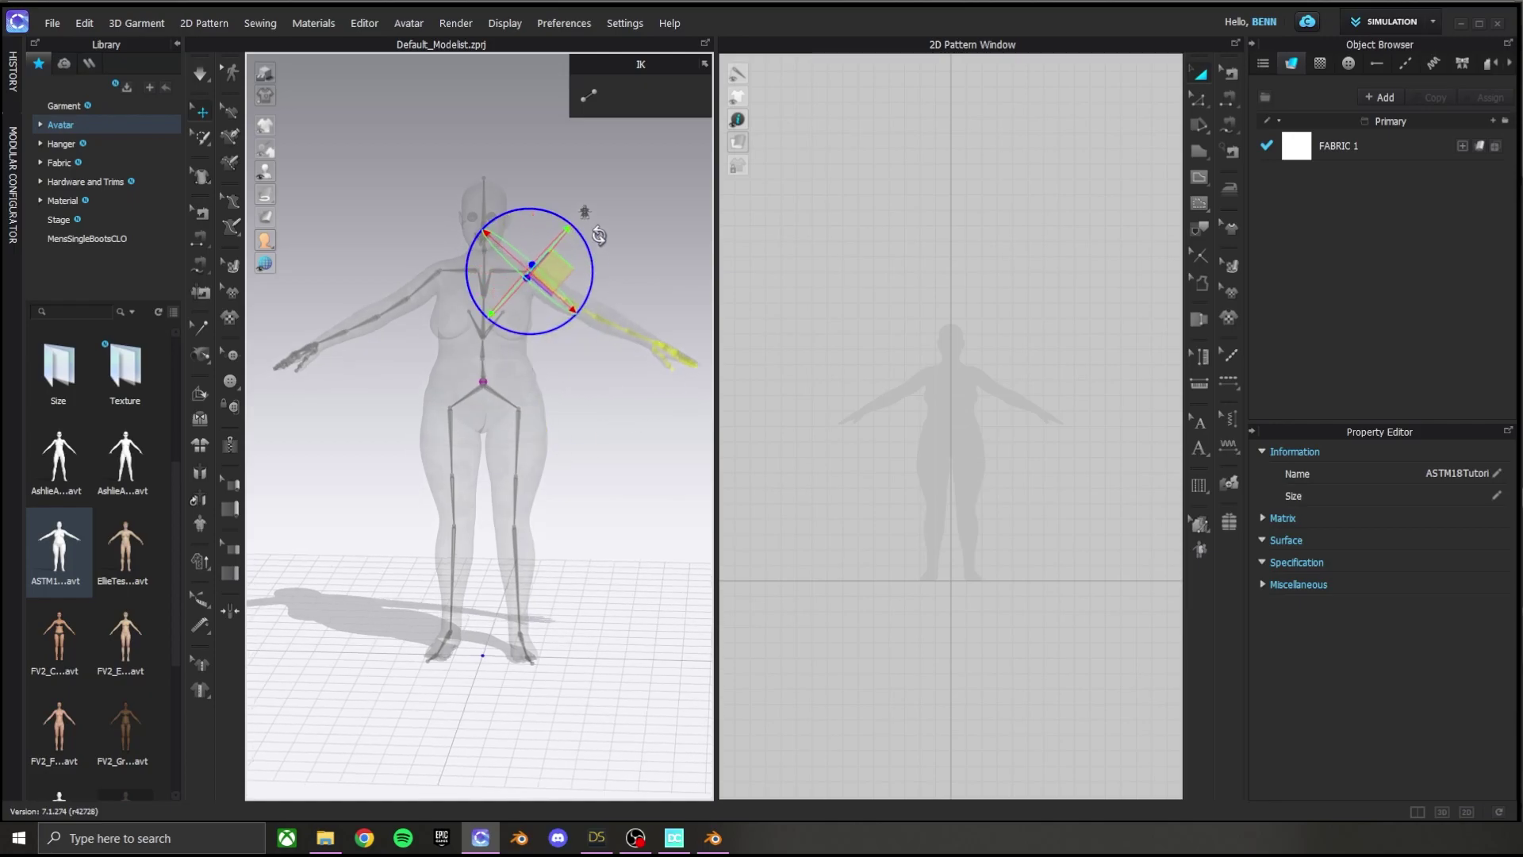
{"action": "left_click", "coordinate": [267, 193]}
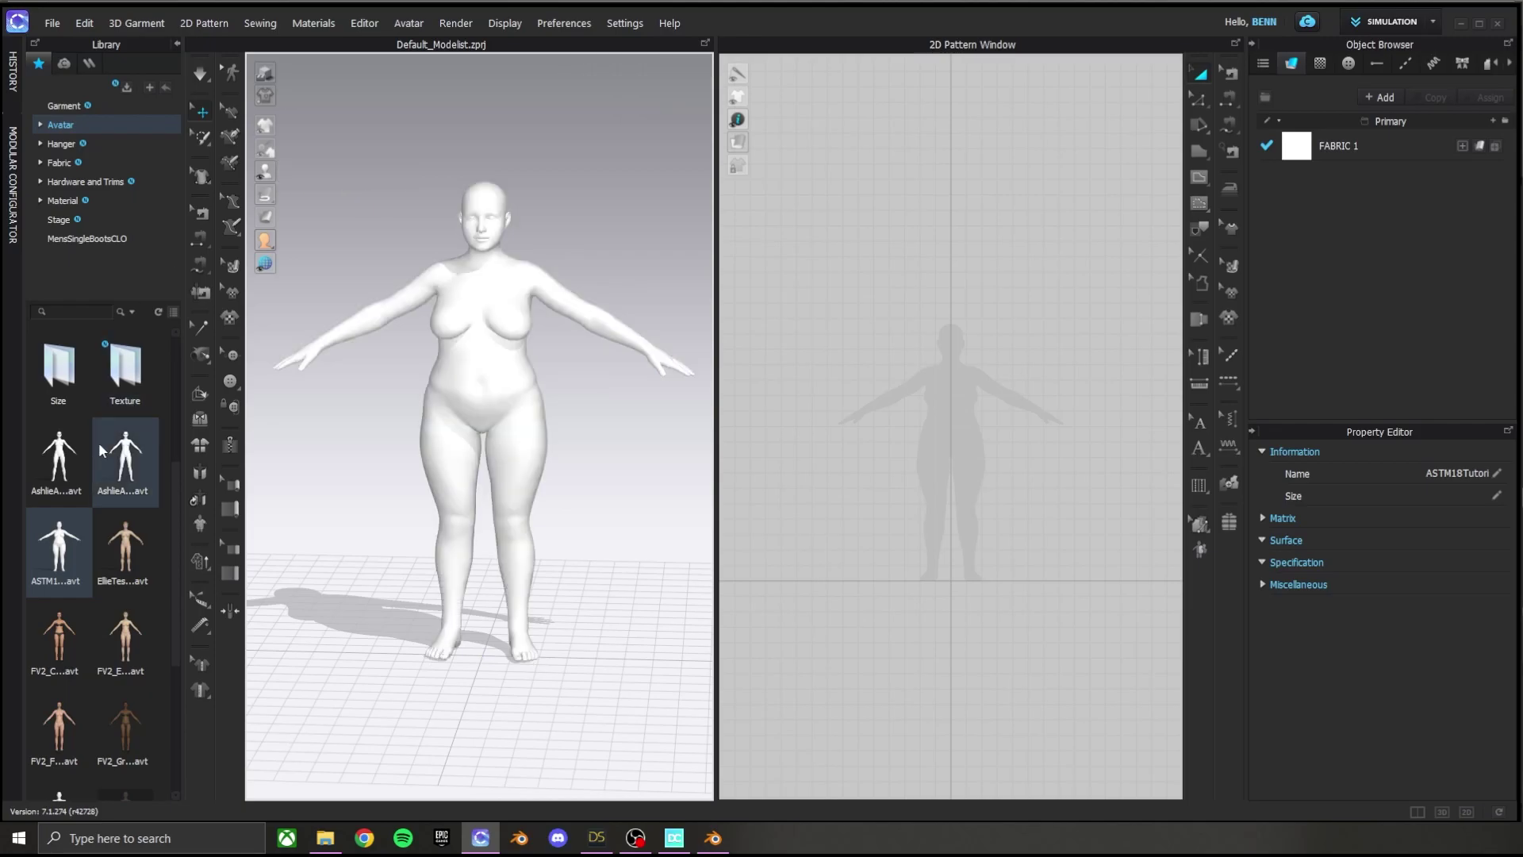
- Apply the running pose from the Pose library to the avatar
{"action": "scroll", "coordinate": [88, 412], "scroll_direction": "up", "scroll_amount": 2}
{"action": "double_click", "coordinate": [69, 575]}
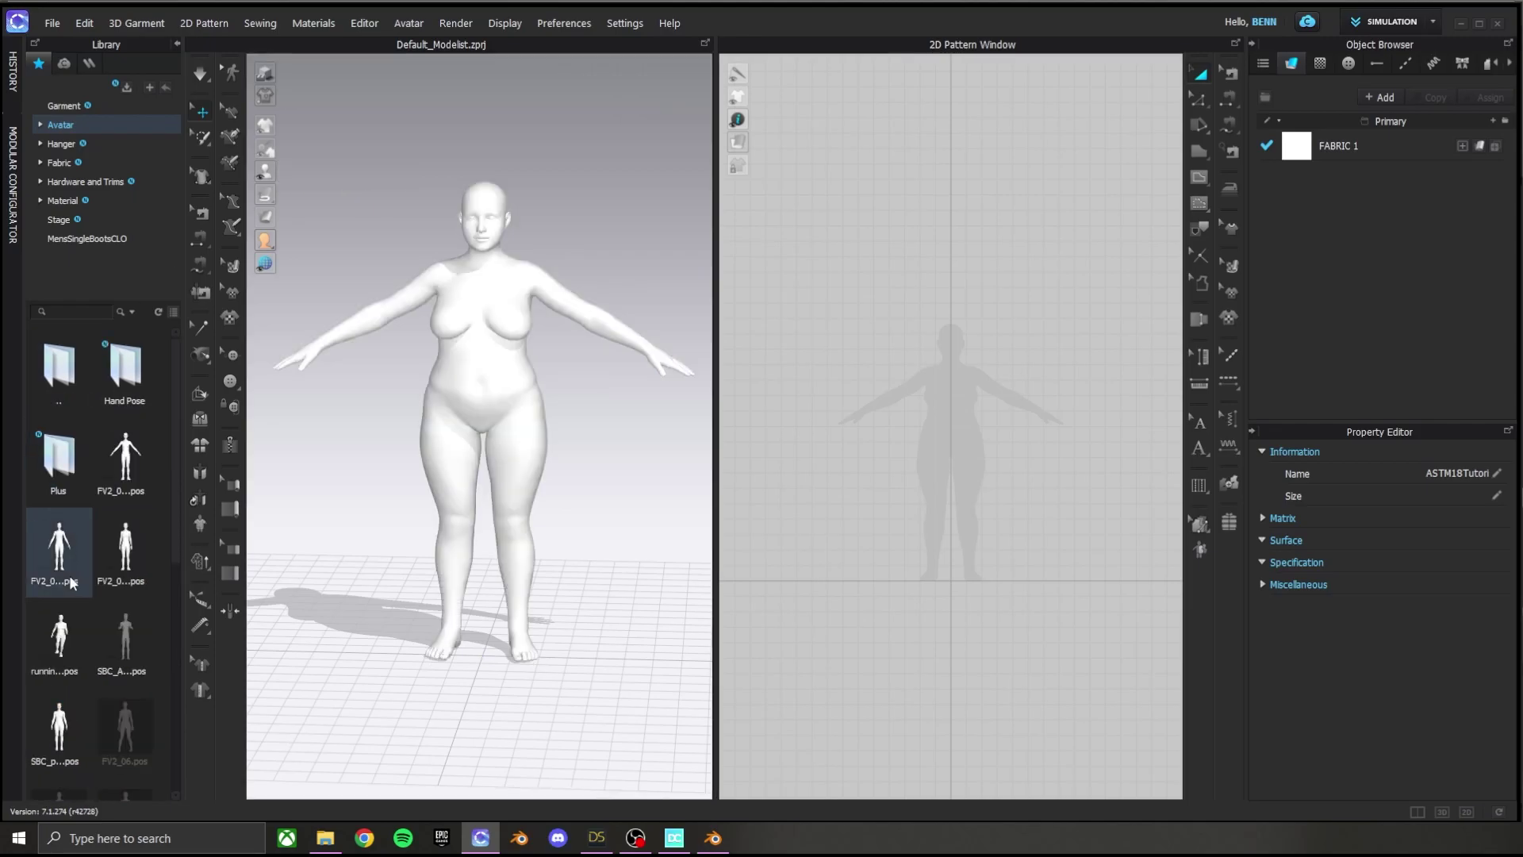
{"action": "left_click_drag", "start_coordinate": [60, 638], "coordinate": [639, 414]}
{"action": "left_click", "coordinate": [744, 478]}
{"action": "right_click_drag", "start_coordinate": [585, 585], "coordinate": [619, 550]}
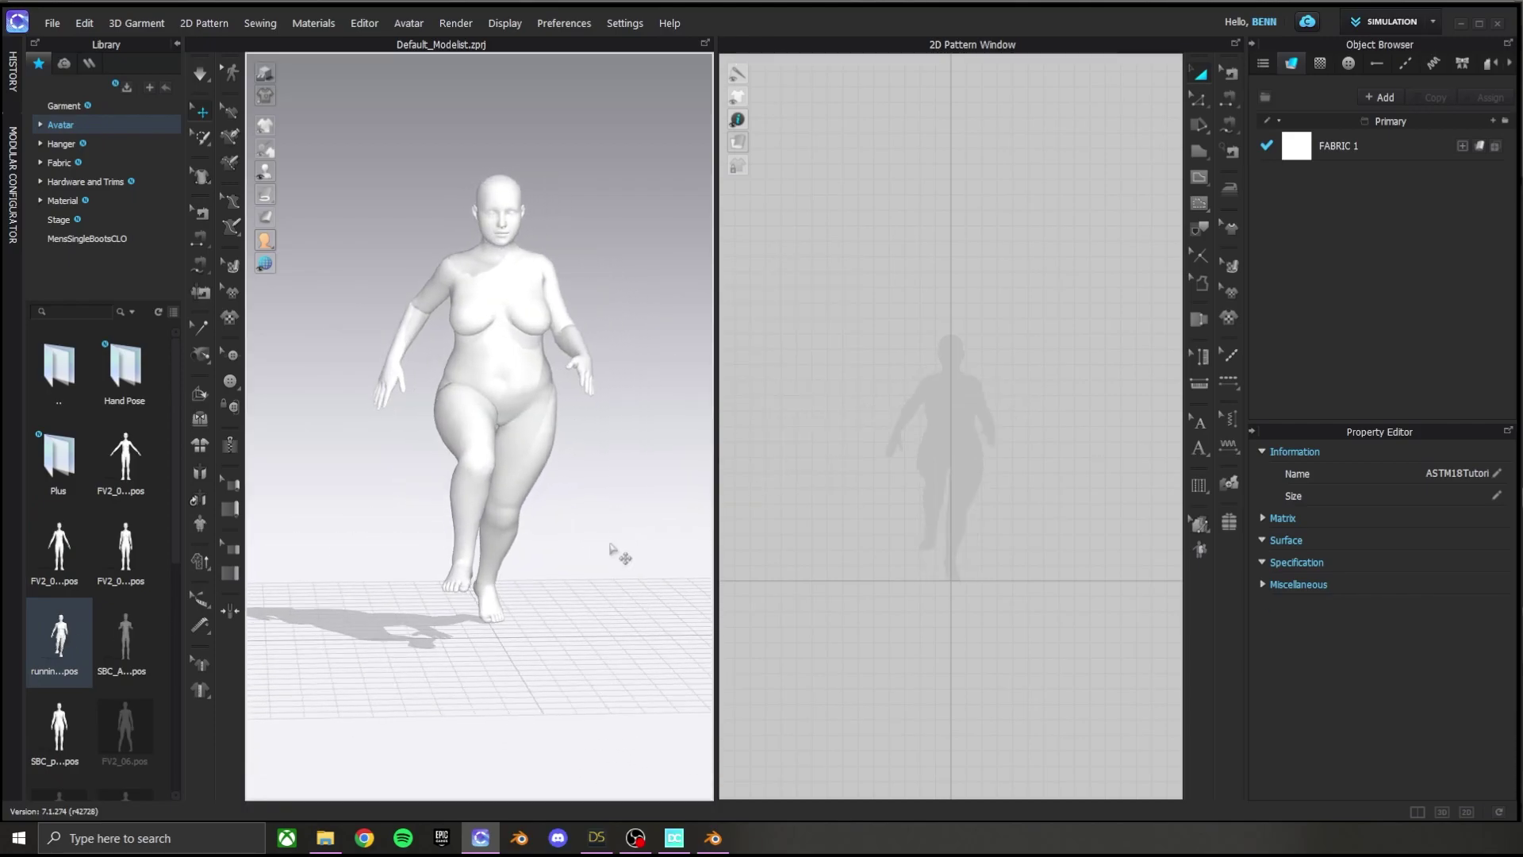
- Switch the avatar to the FV2 A-pose and select its torso
{"action": "double_click", "coordinate": [131, 454]}
{"action": "left_click", "coordinate": [758, 480]}
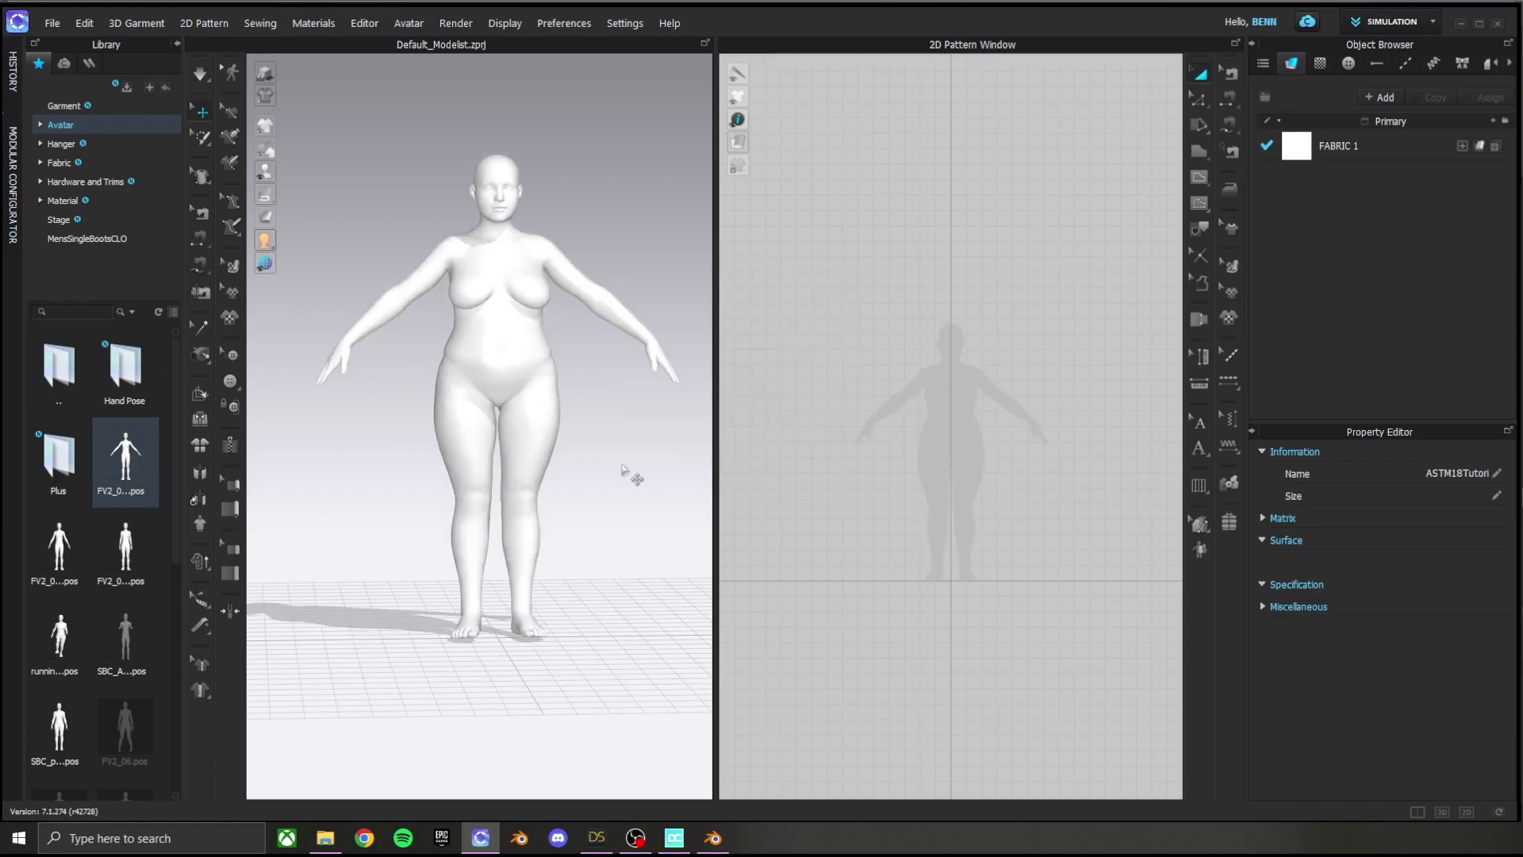
{"action": "right_click_drag", "start_coordinate": [629, 476], "coordinate": [589, 493]}
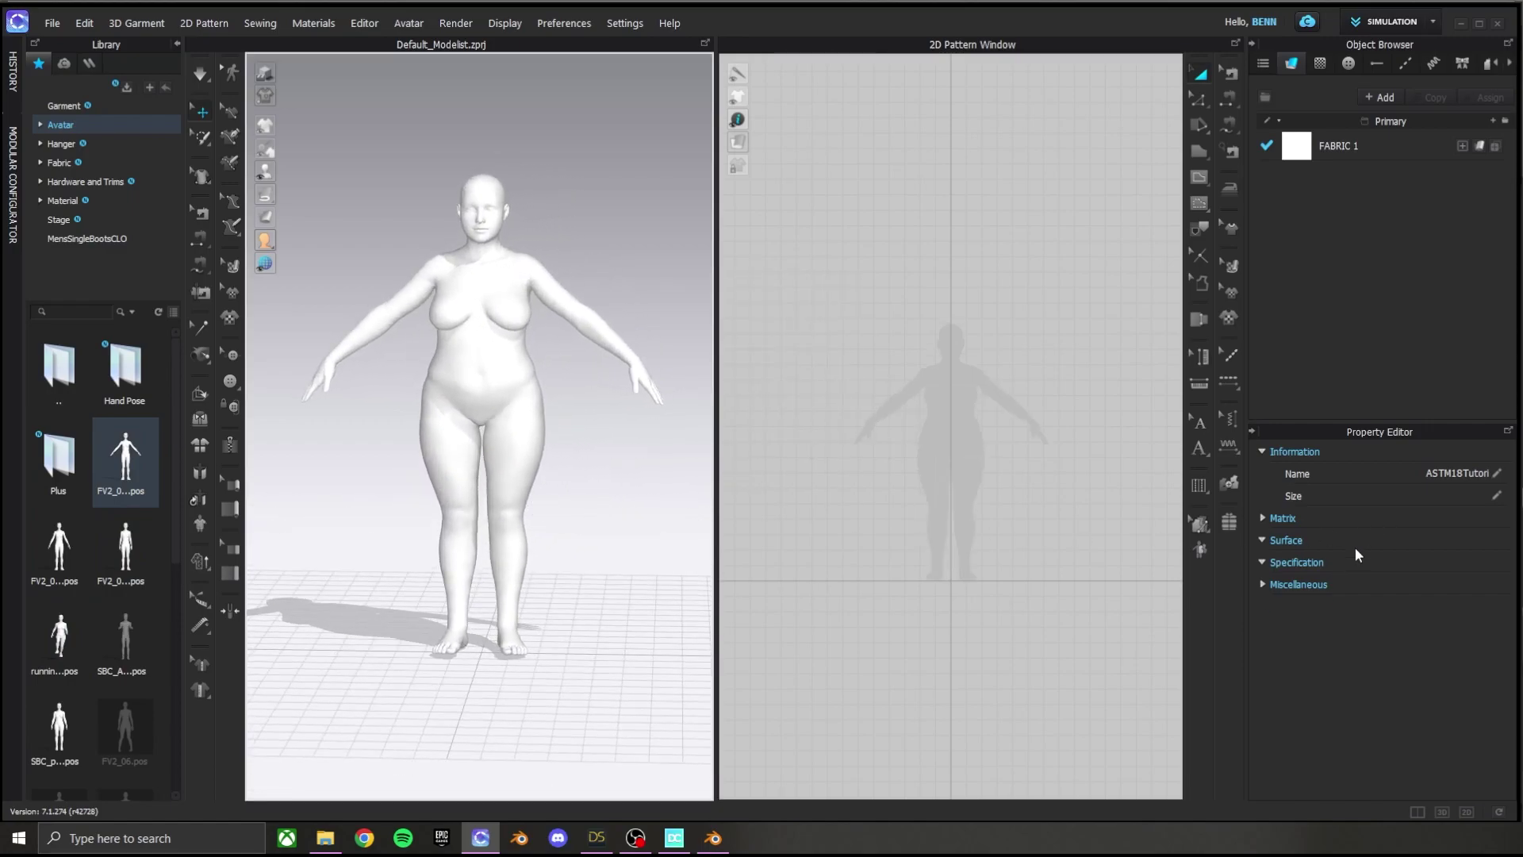
{"action": "left_click", "coordinate": [475, 348]}
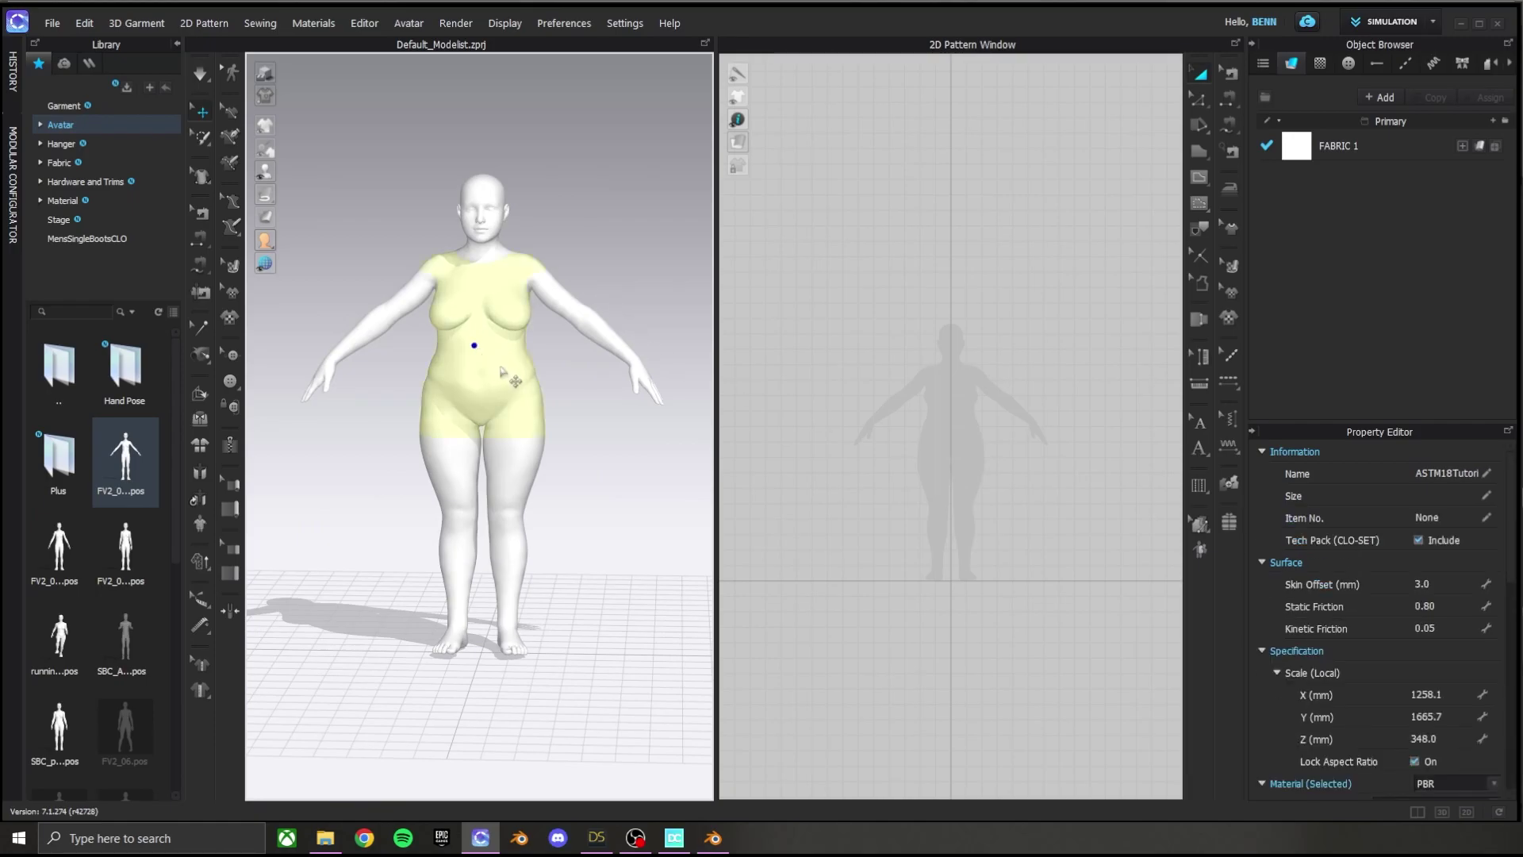
- Scroll to the torso's Material > Basic Parameters and open the FemaleBase texture folder in Explorer
{"action": "right_click_drag", "start_coordinate": [504, 392], "coordinate": [514, 385]}
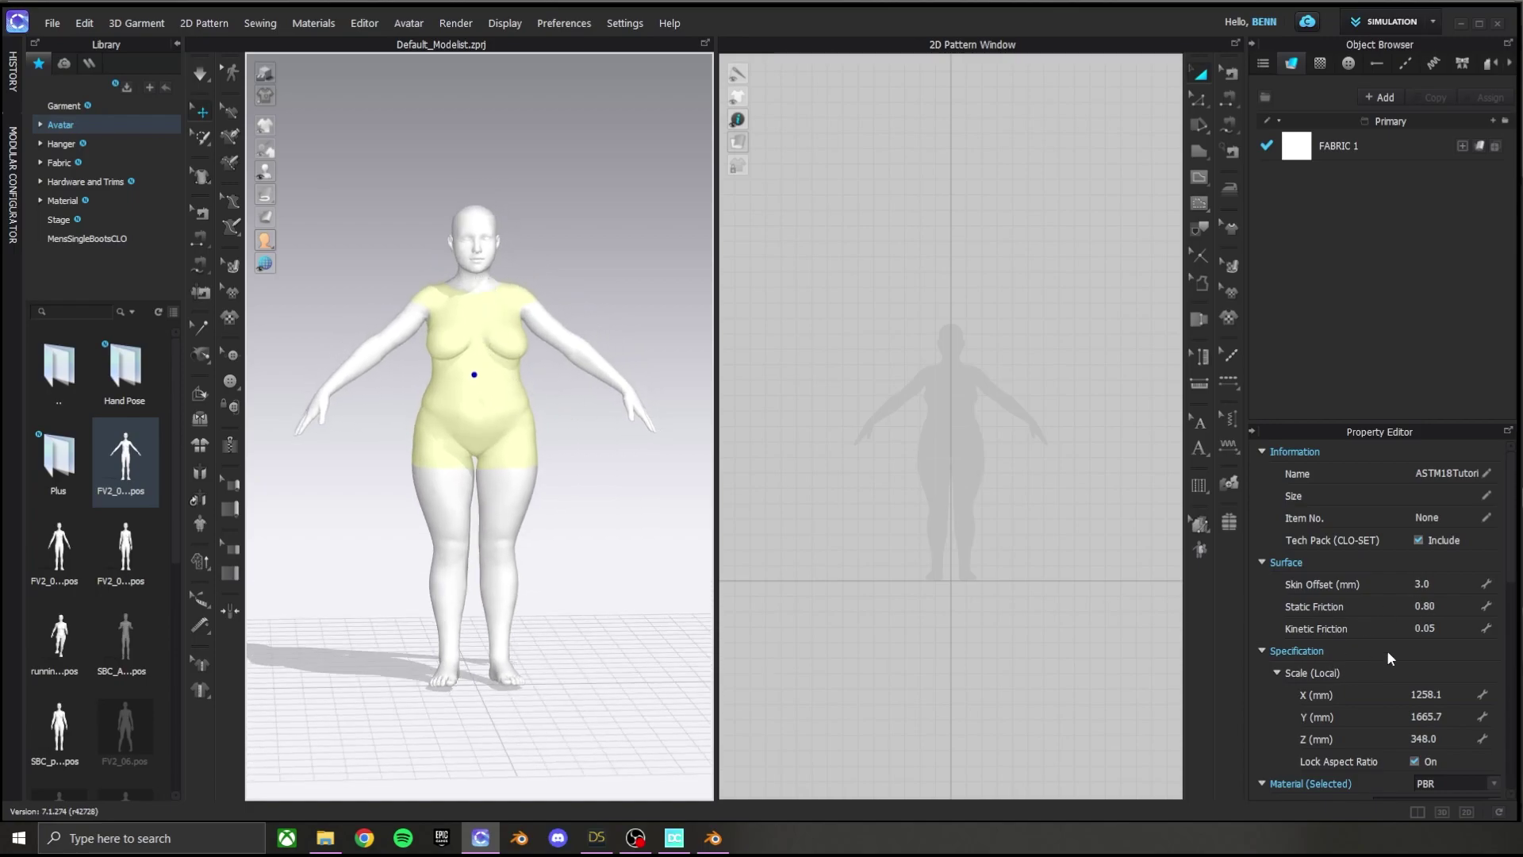
{"action": "scroll", "coordinate": [1390, 657], "scroll_direction": "down", "scroll_amount": 4}
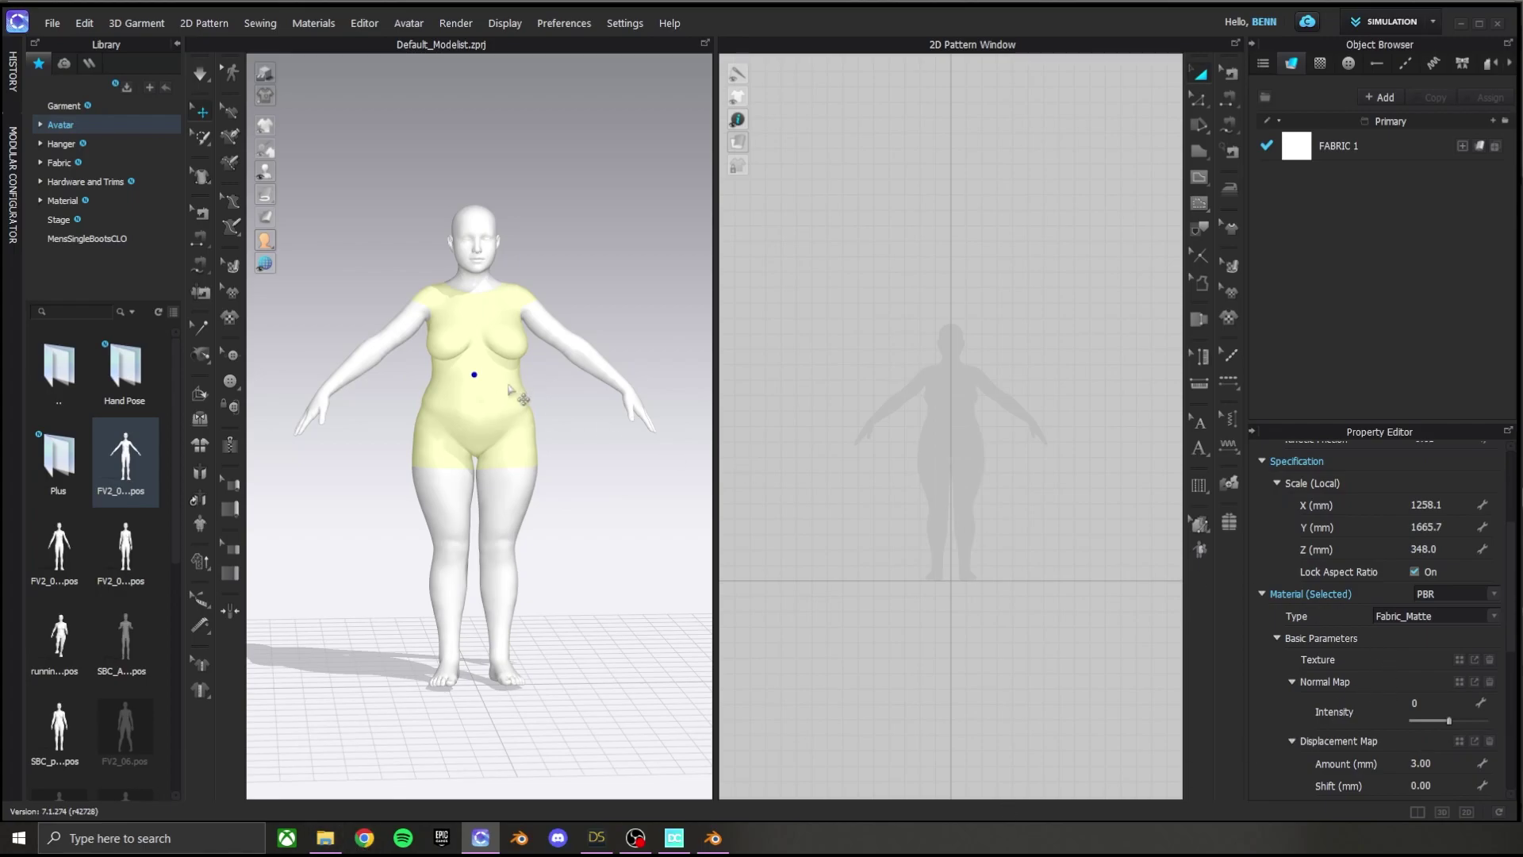
{"action": "scroll", "coordinate": [1409, 642], "scroll_direction": "down", "scroll_amount": 2}
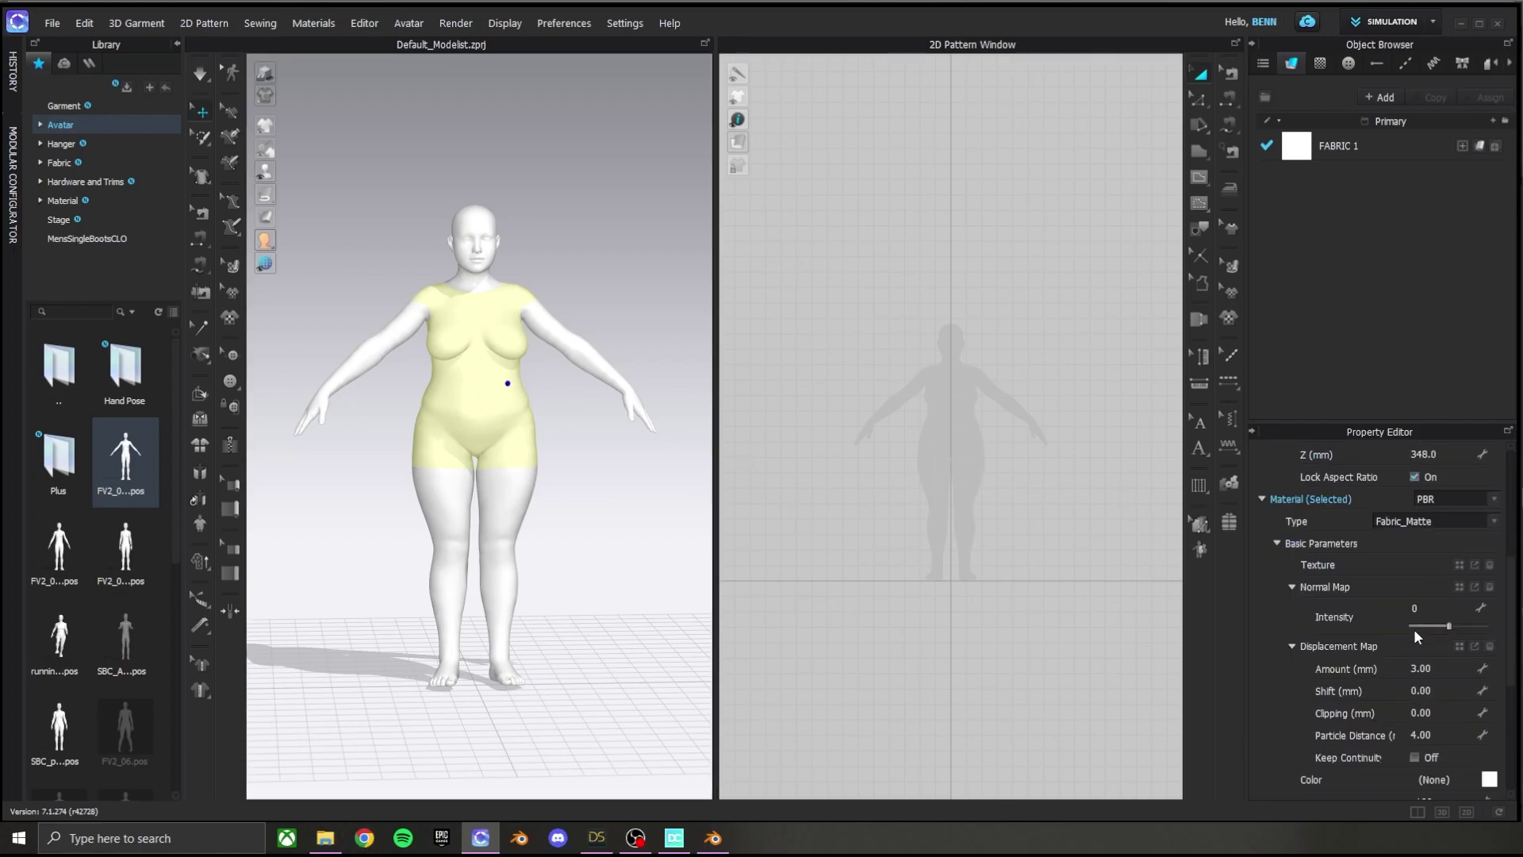
{"action": "left_click", "coordinate": [325, 838]}
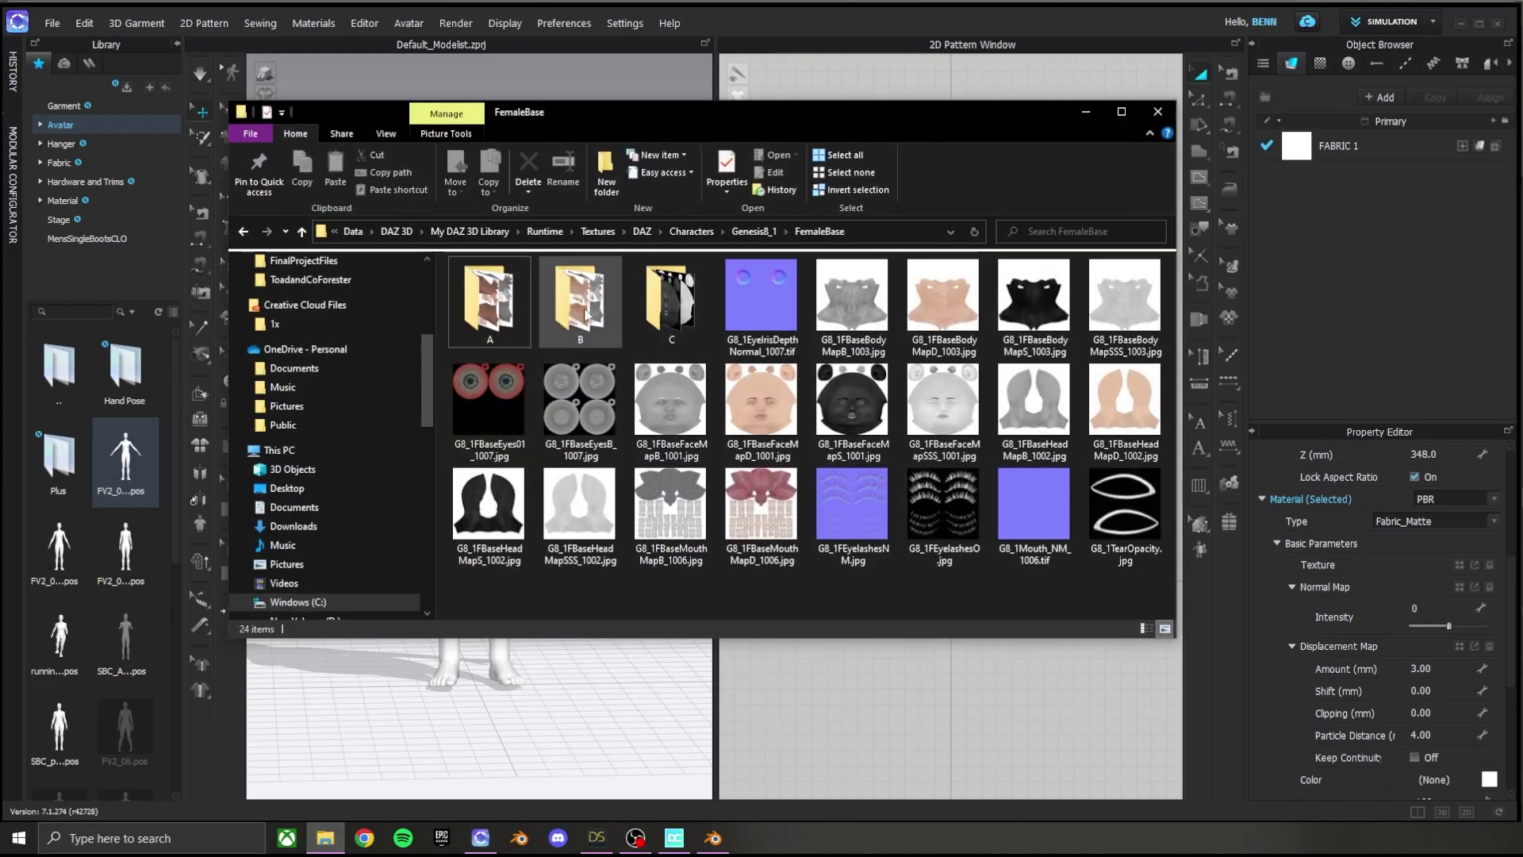
- Navigate File Explorer to the Genesis8_1 FemaleBase\B texture folder
{"action": "double_click", "coordinate": [670, 300]}
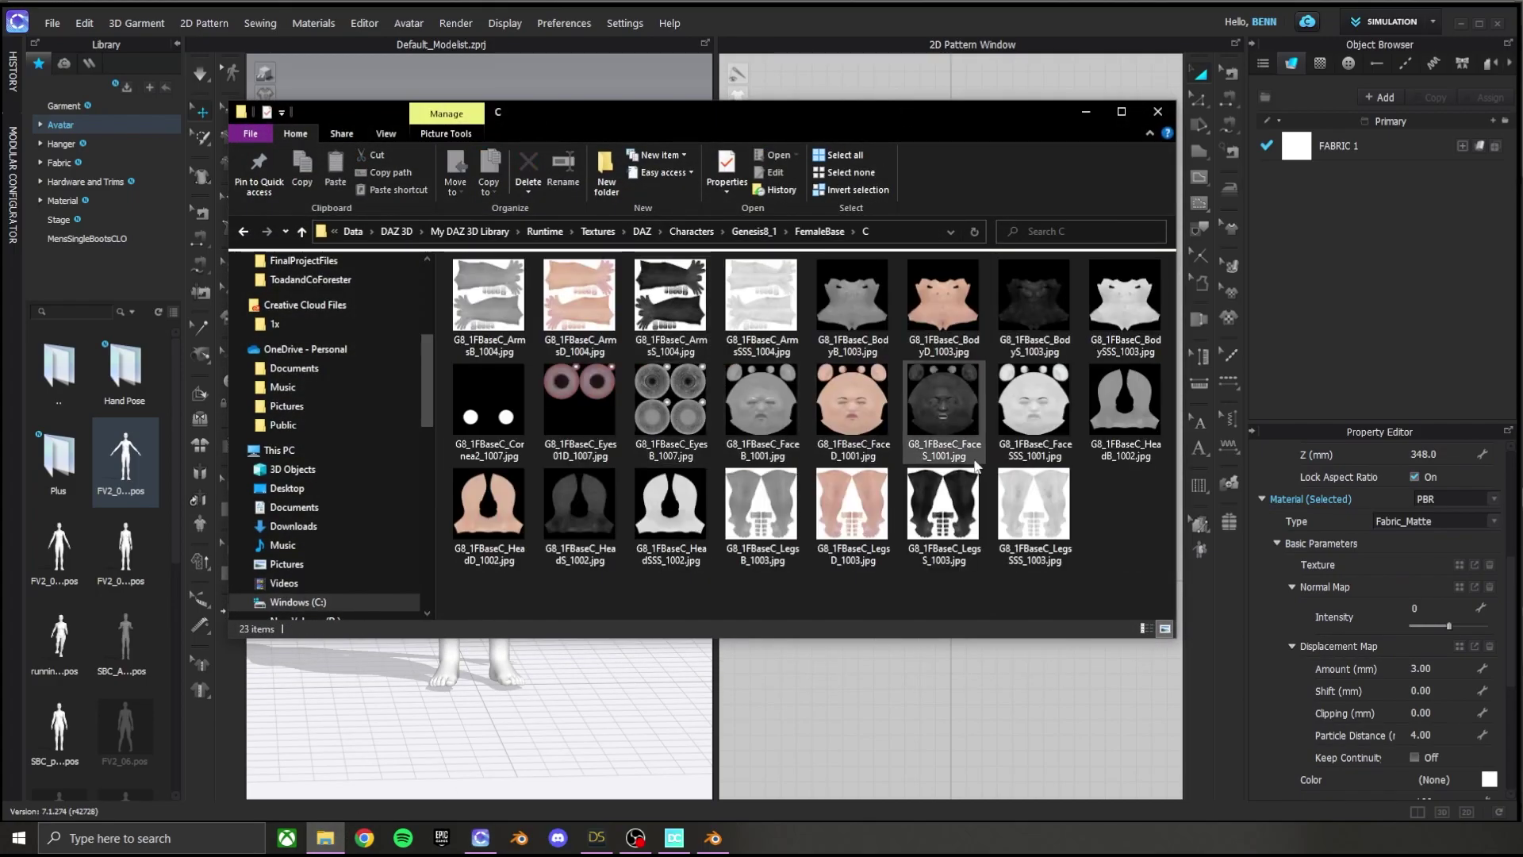
{"action": "left_click", "coordinate": [819, 230]}
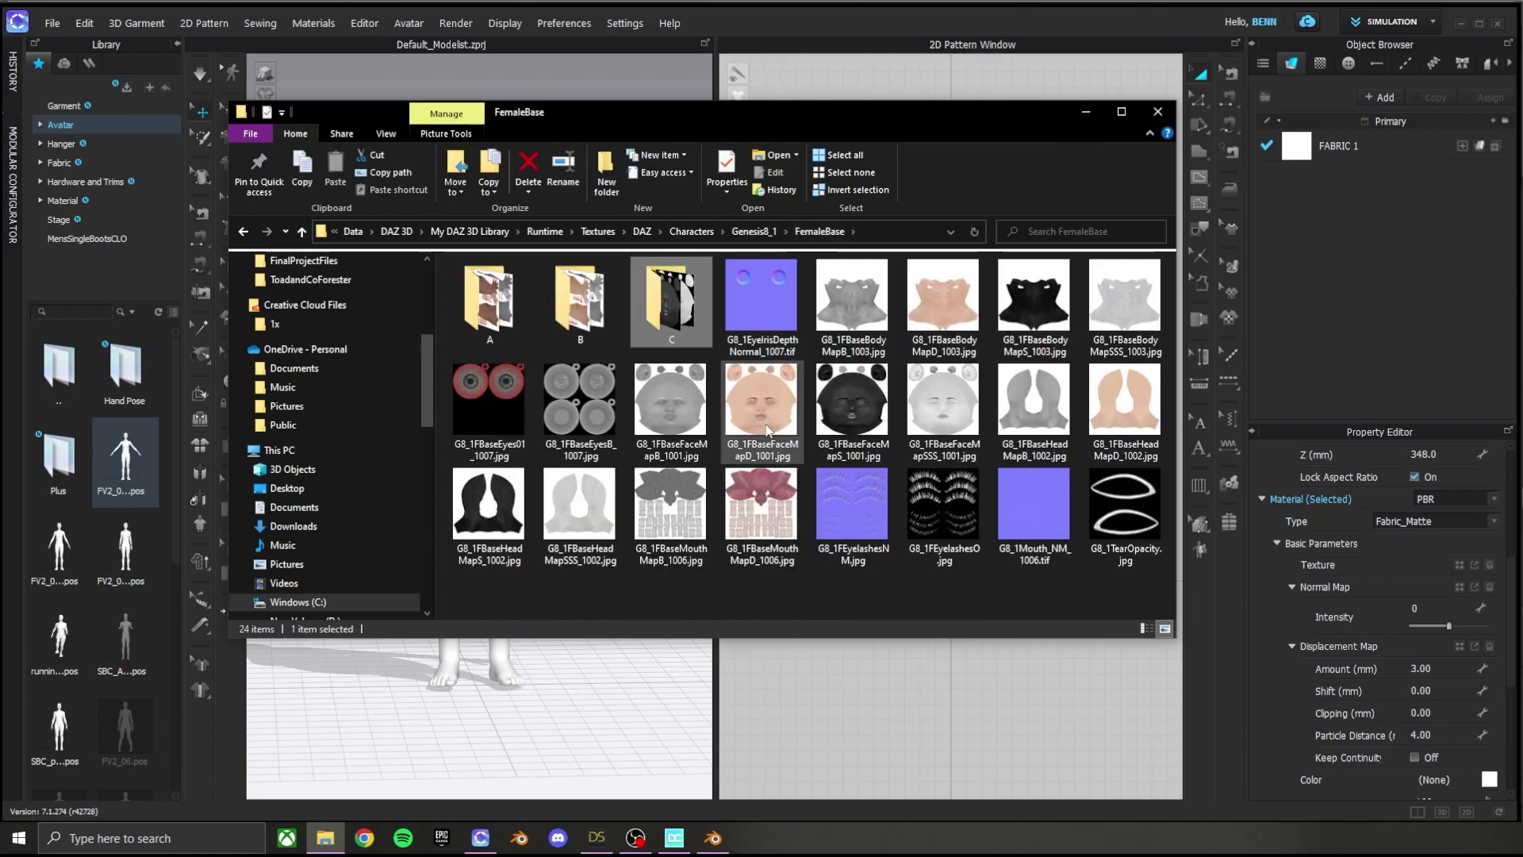
{"action": "double_click", "coordinate": [603, 288]}
{"action": "left_click", "coordinate": [754, 231]}
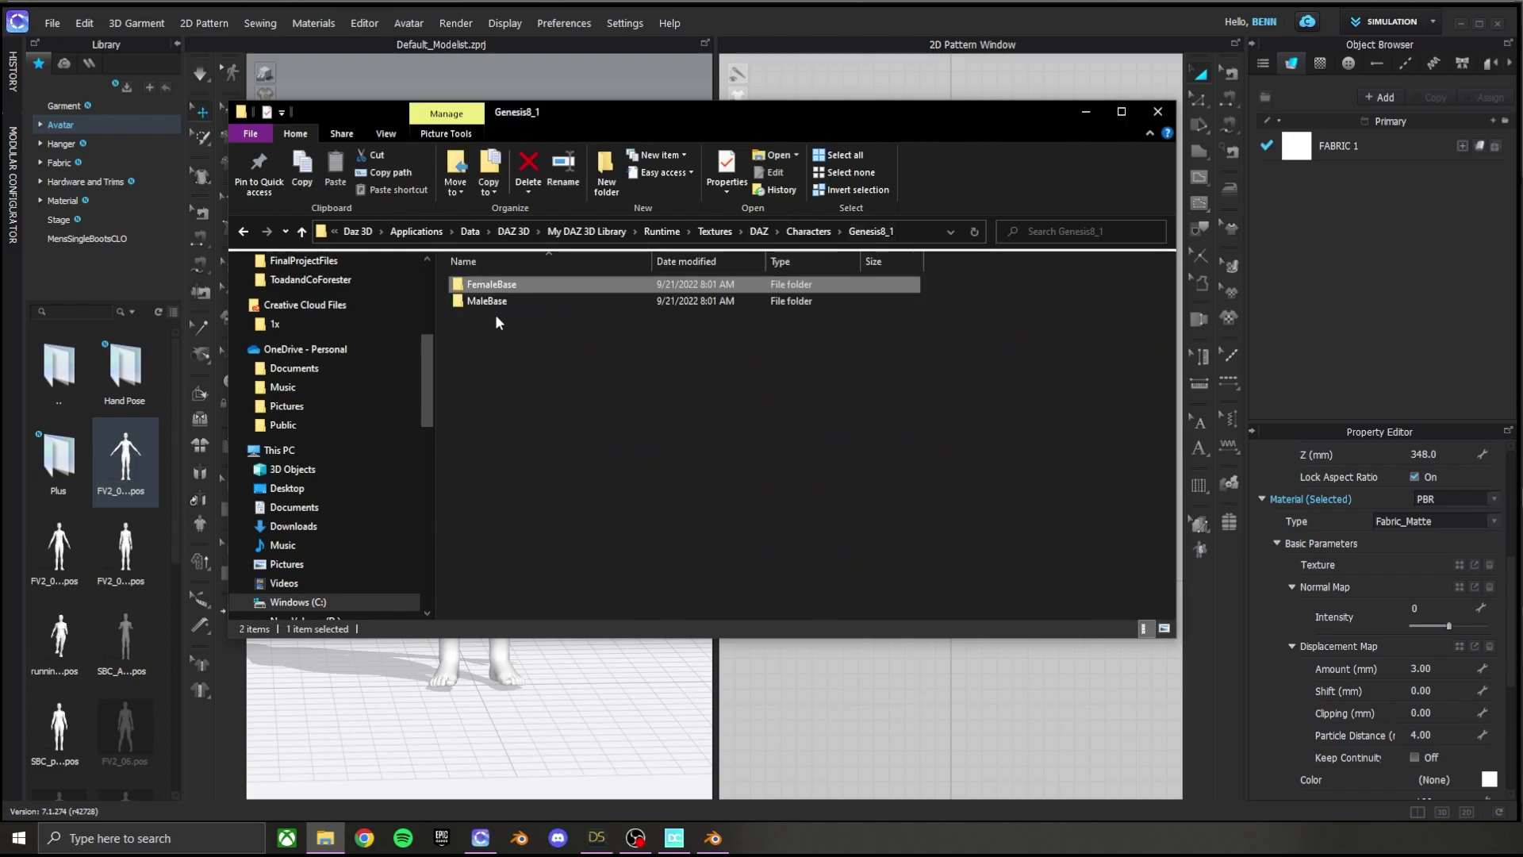
{"action": "double_click", "coordinate": [525, 284]}
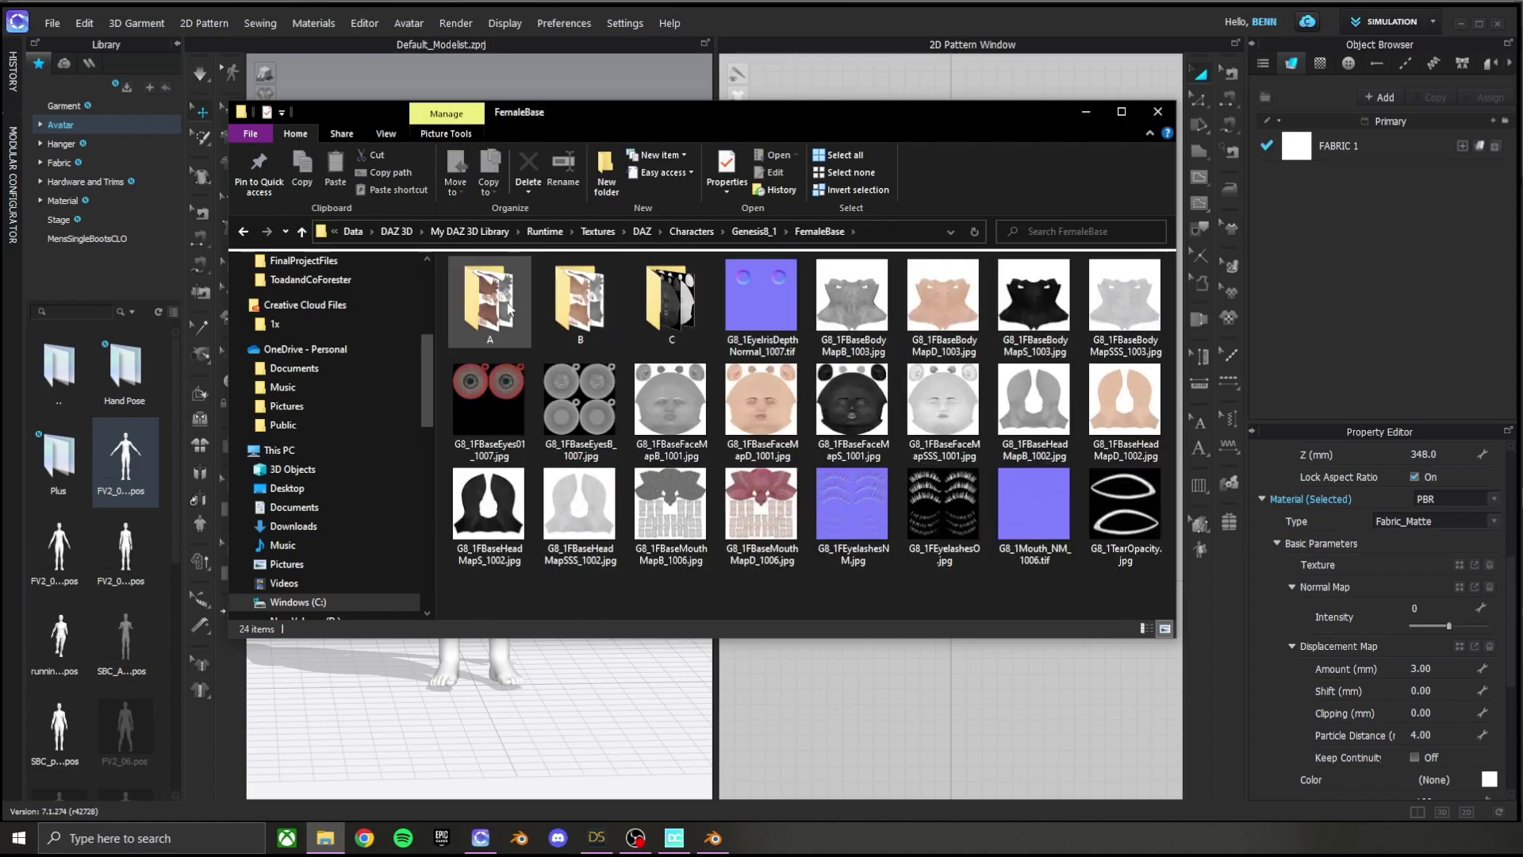
{"action": "double_click", "coordinate": [591, 300]}
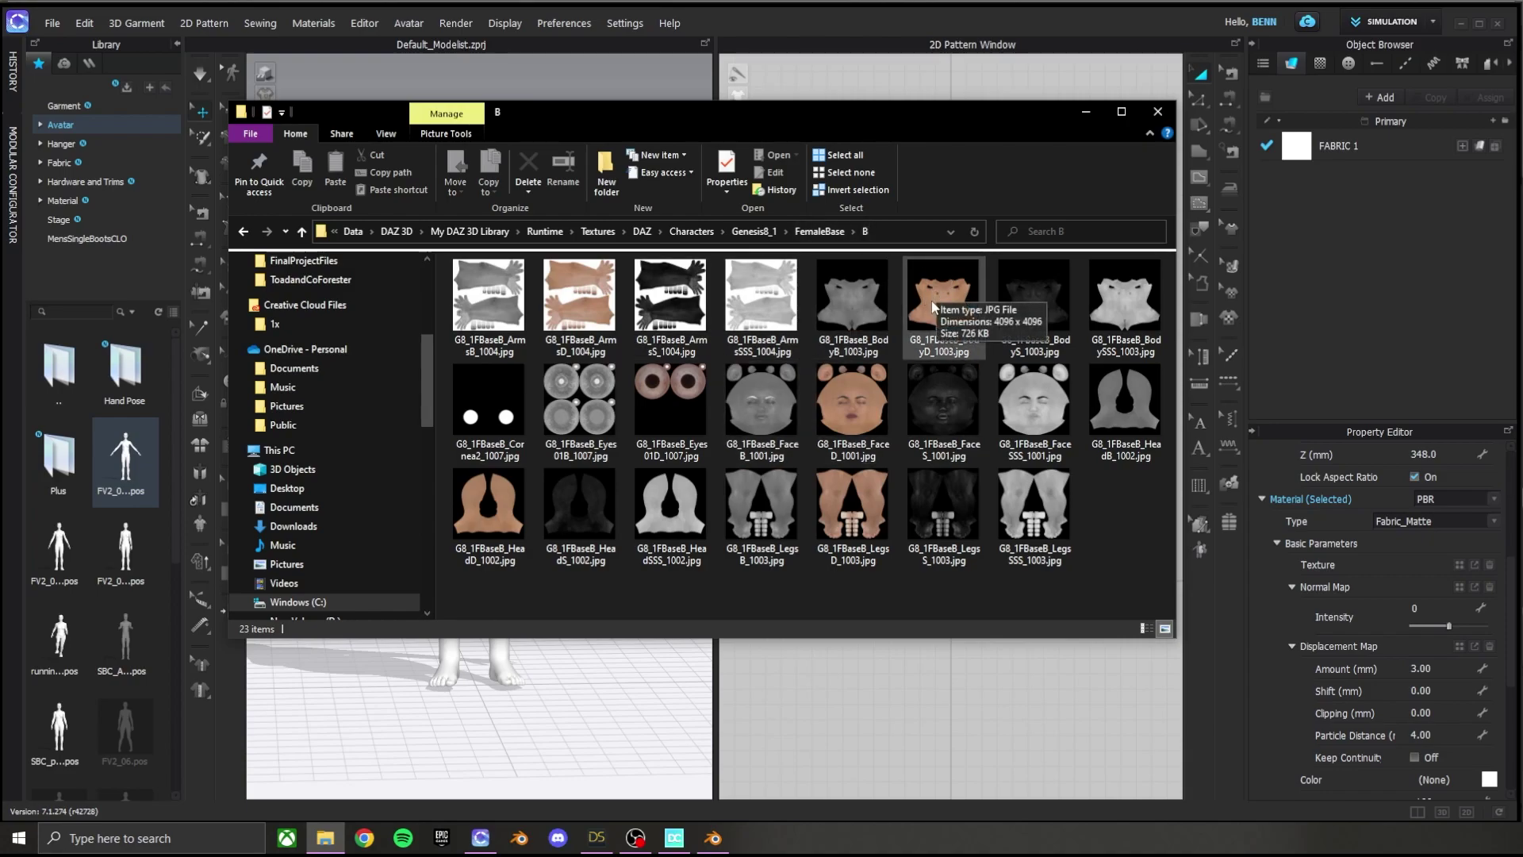
- Assign G8_1FBaseB_BodyD_1003.jpg as torso texture and G8_1FBaseB_BodyB_1003.jpg as its displacement map
{"action": "left_click_drag", "start_coordinate": [936, 293], "coordinate": [1462, 570]}
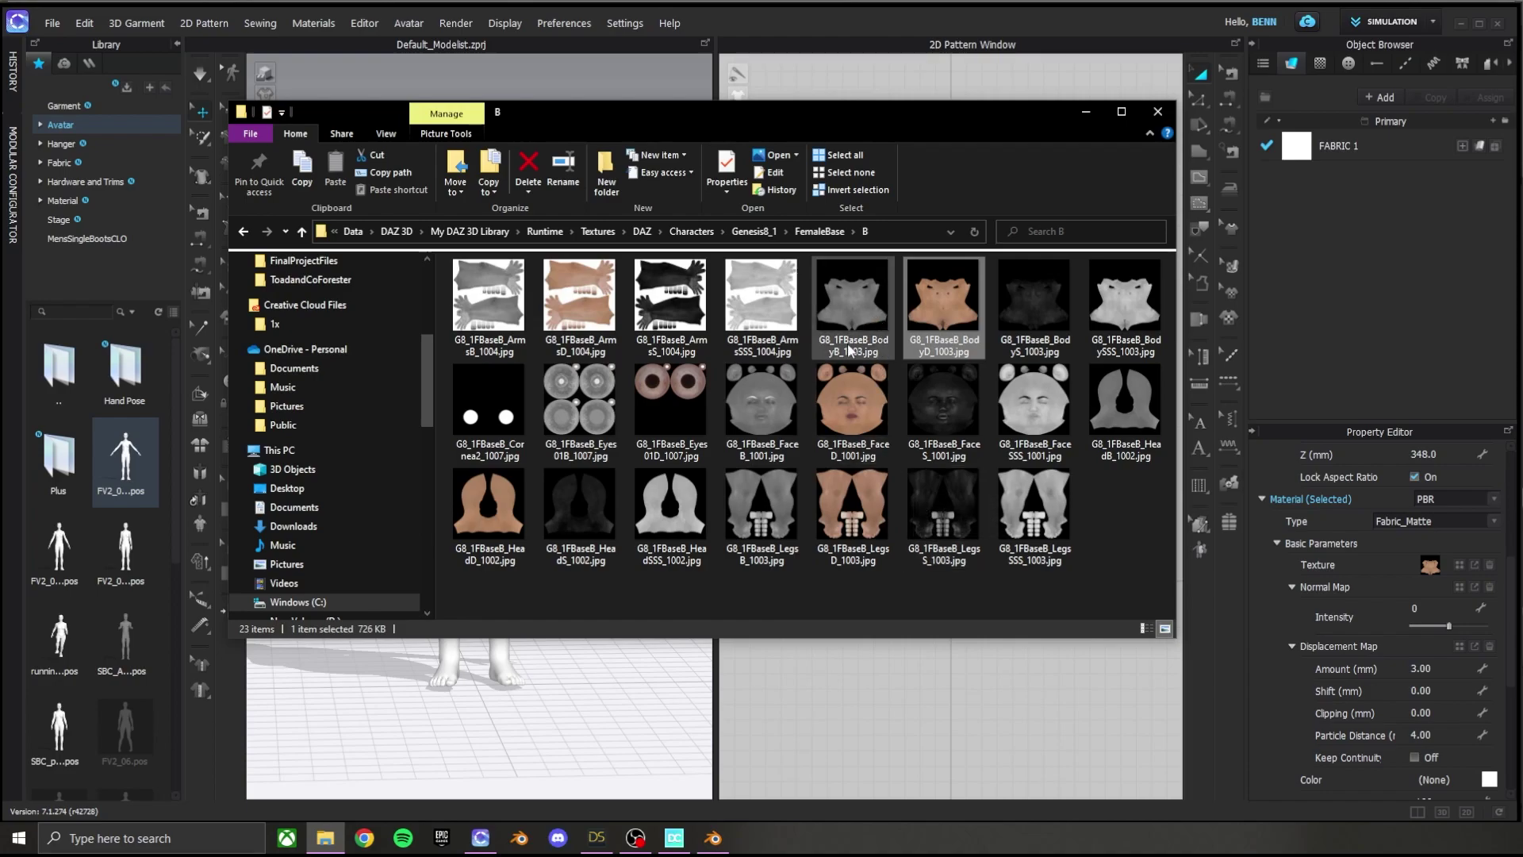
{"action": "mouse_move", "coordinate": [874, 310]}
{"action": "left_click_drag", "start_coordinate": [853, 340], "coordinate": [1459, 646]}
{"action": "scroll", "coordinate": [1455, 603], "scroll_direction": "down", "scroll_amount": 3}
- Set the body material type to Skin (Render Only)
{"action": "scroll", "coordinate": [1460, 539], "scroll_direction": "up", "scroll_amount": 5}
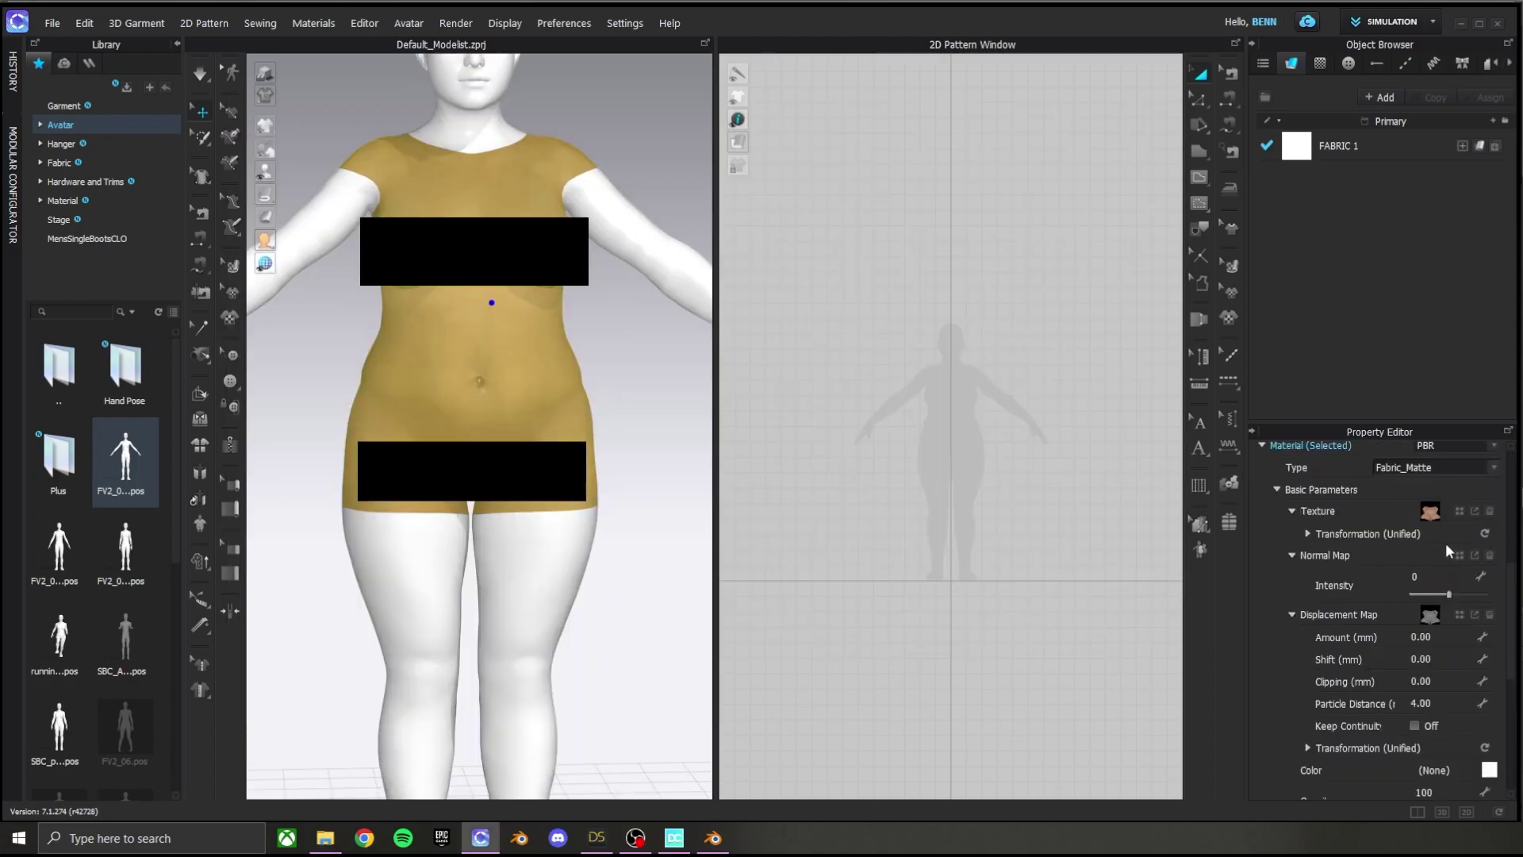
{"action": "left_click", "coordinate": [1495, 515]}
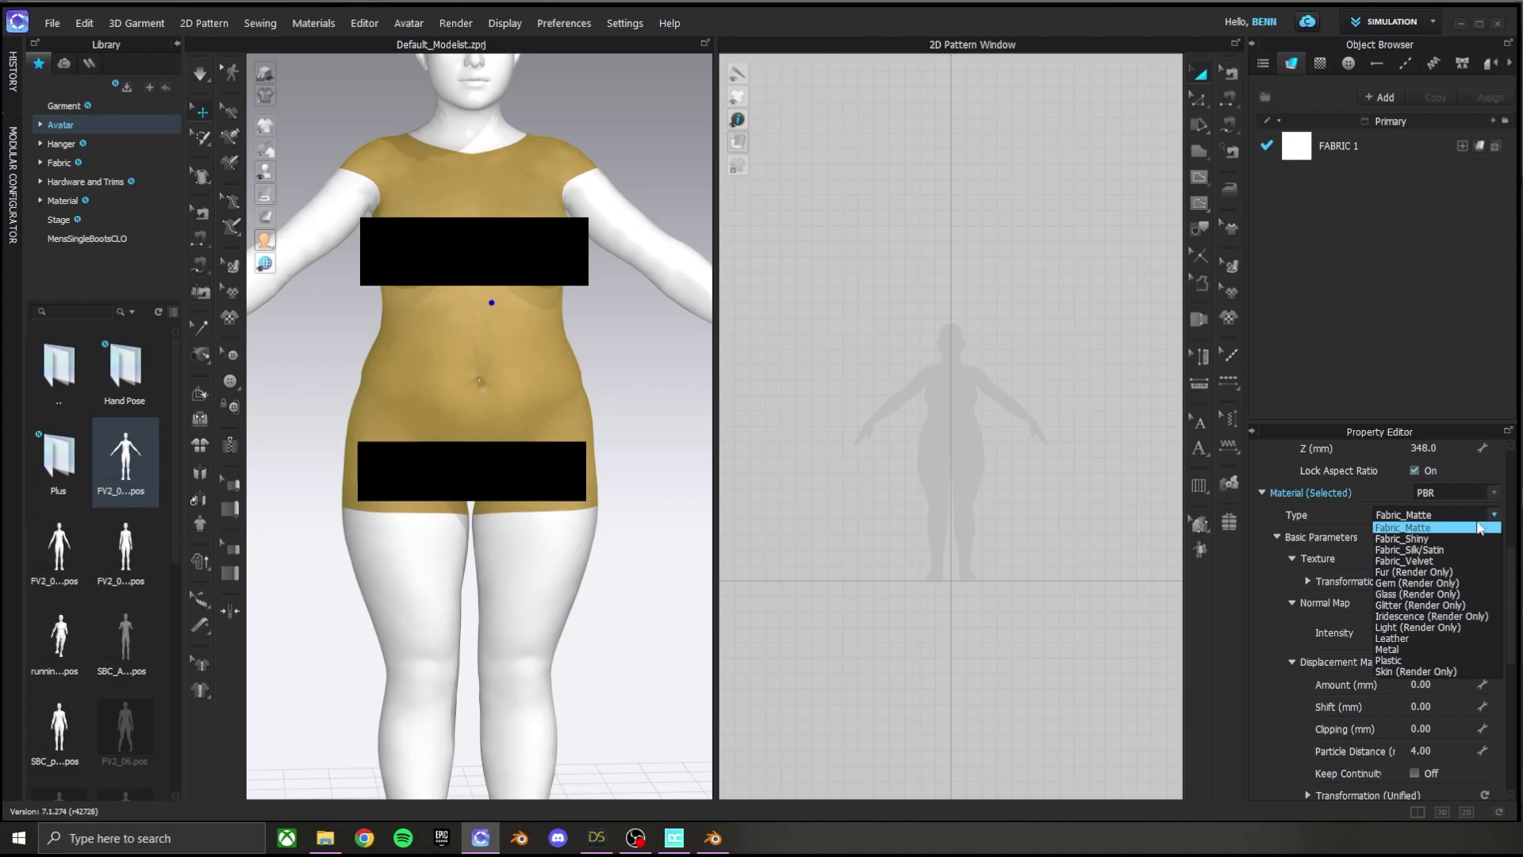
{"action": "left_click", "coordinate": [1421, 672]}
{"action": "scroll", "coordinate": [1412, 596], "scroll_direction": "down", "scroll_amount": 5}
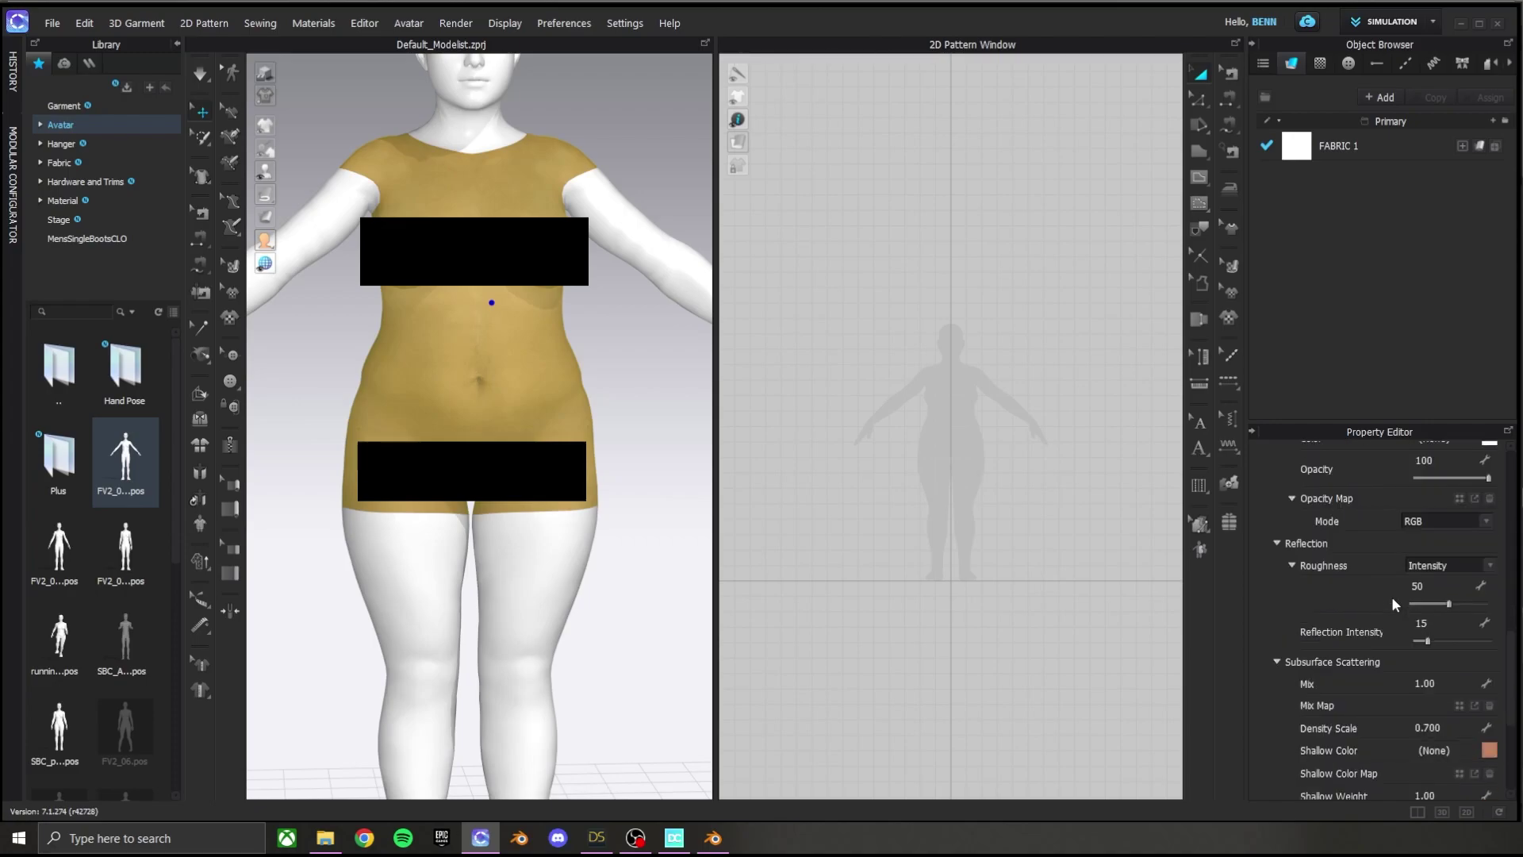
{"action": "scroll", "coordinate": [1392, 596], "scroll_direction": "down", "scroll_amount": 2}
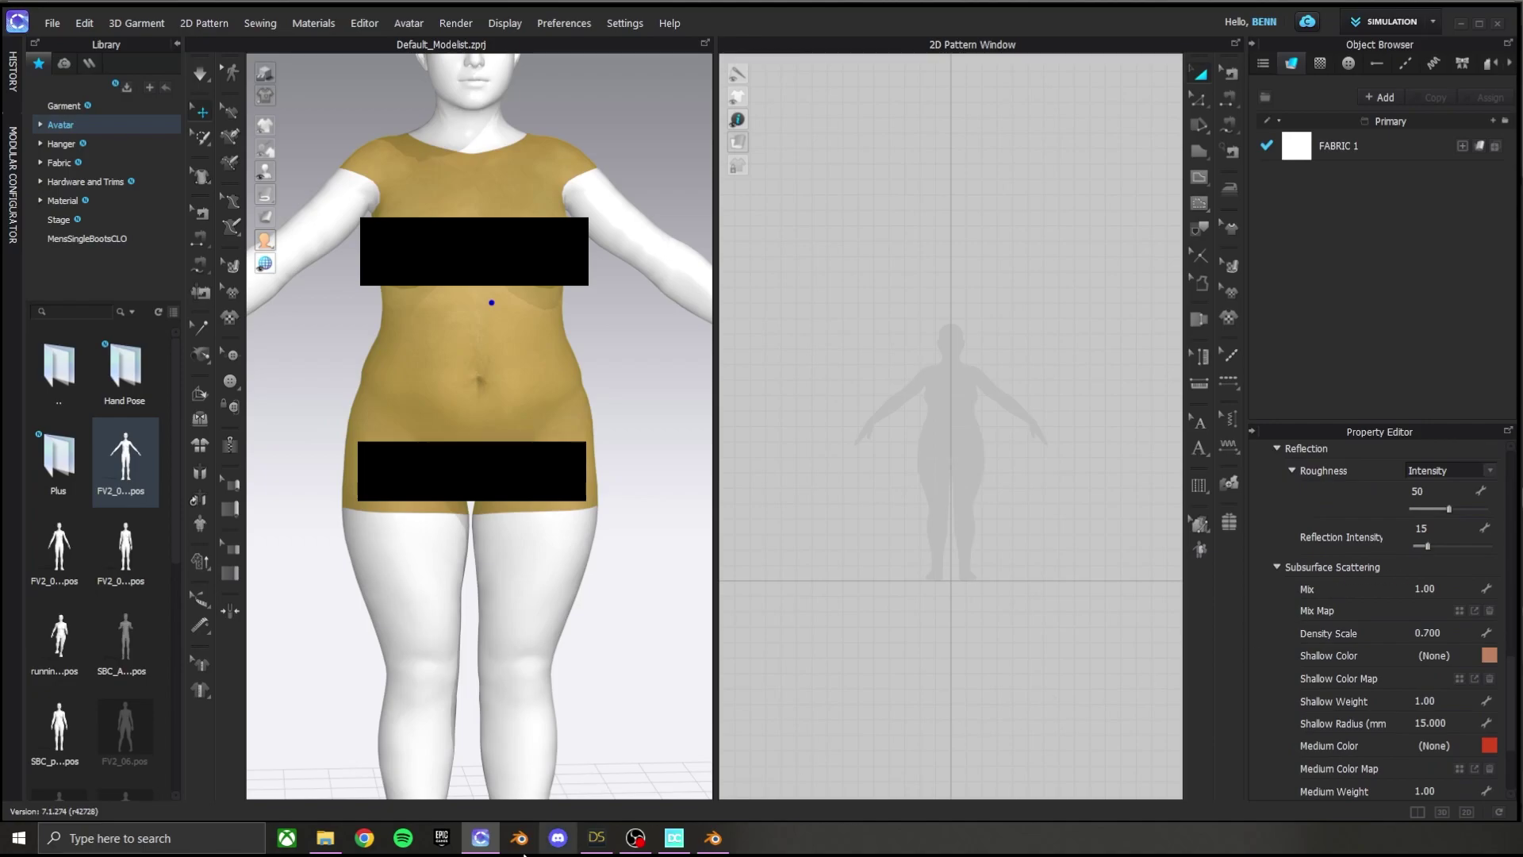
- Load G8_1FBaseB_BodySSS_1003.jpg as the Subsurface Scattering Mix Map
{"action": "mouse_move", "coordinate": [327, 839]}
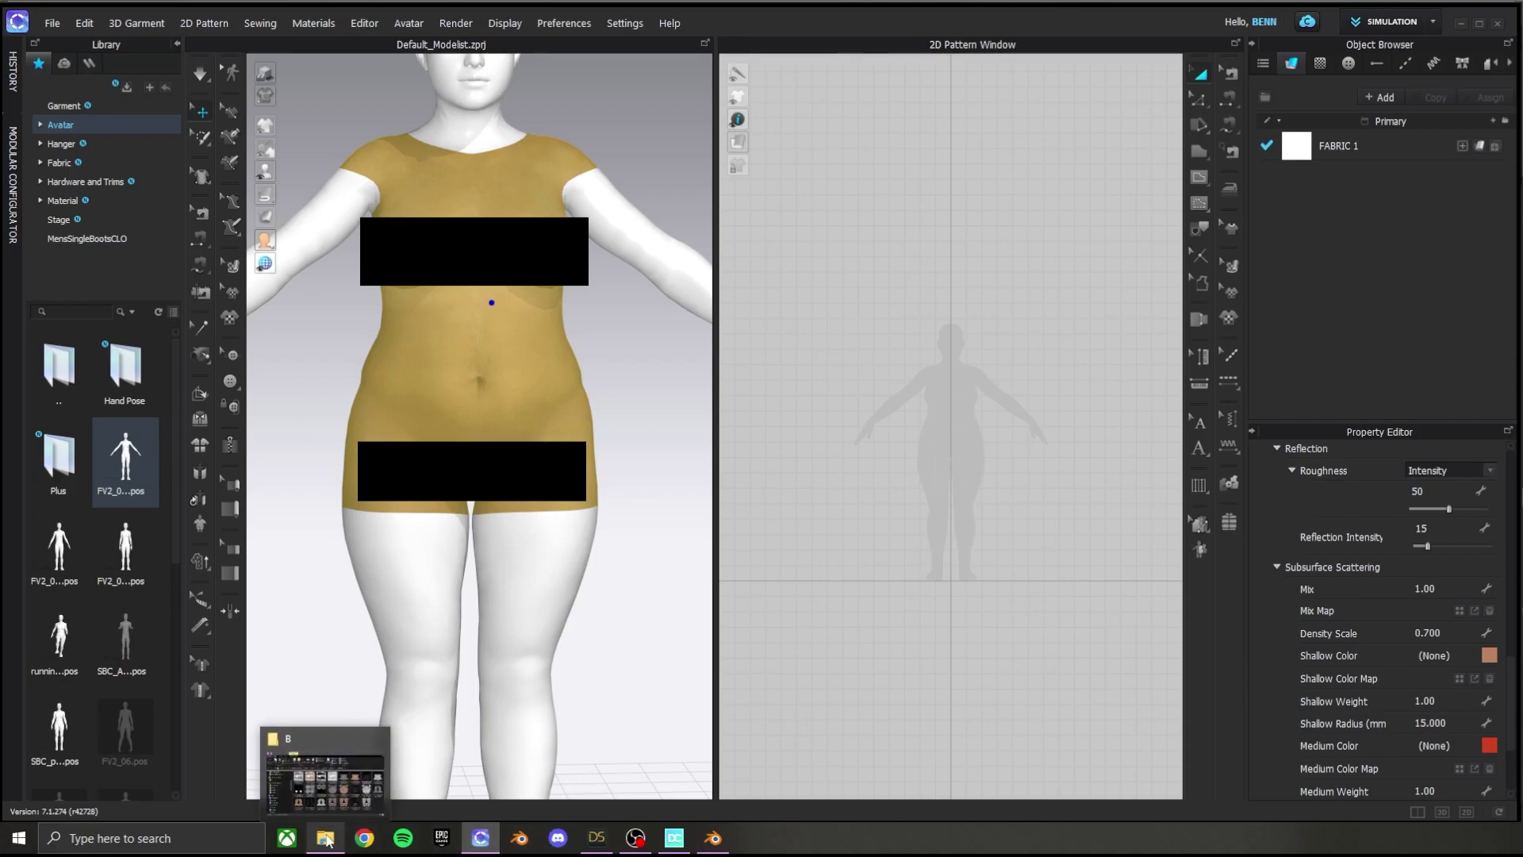
{"action": "left_click", "coordinate": [327, 839]}
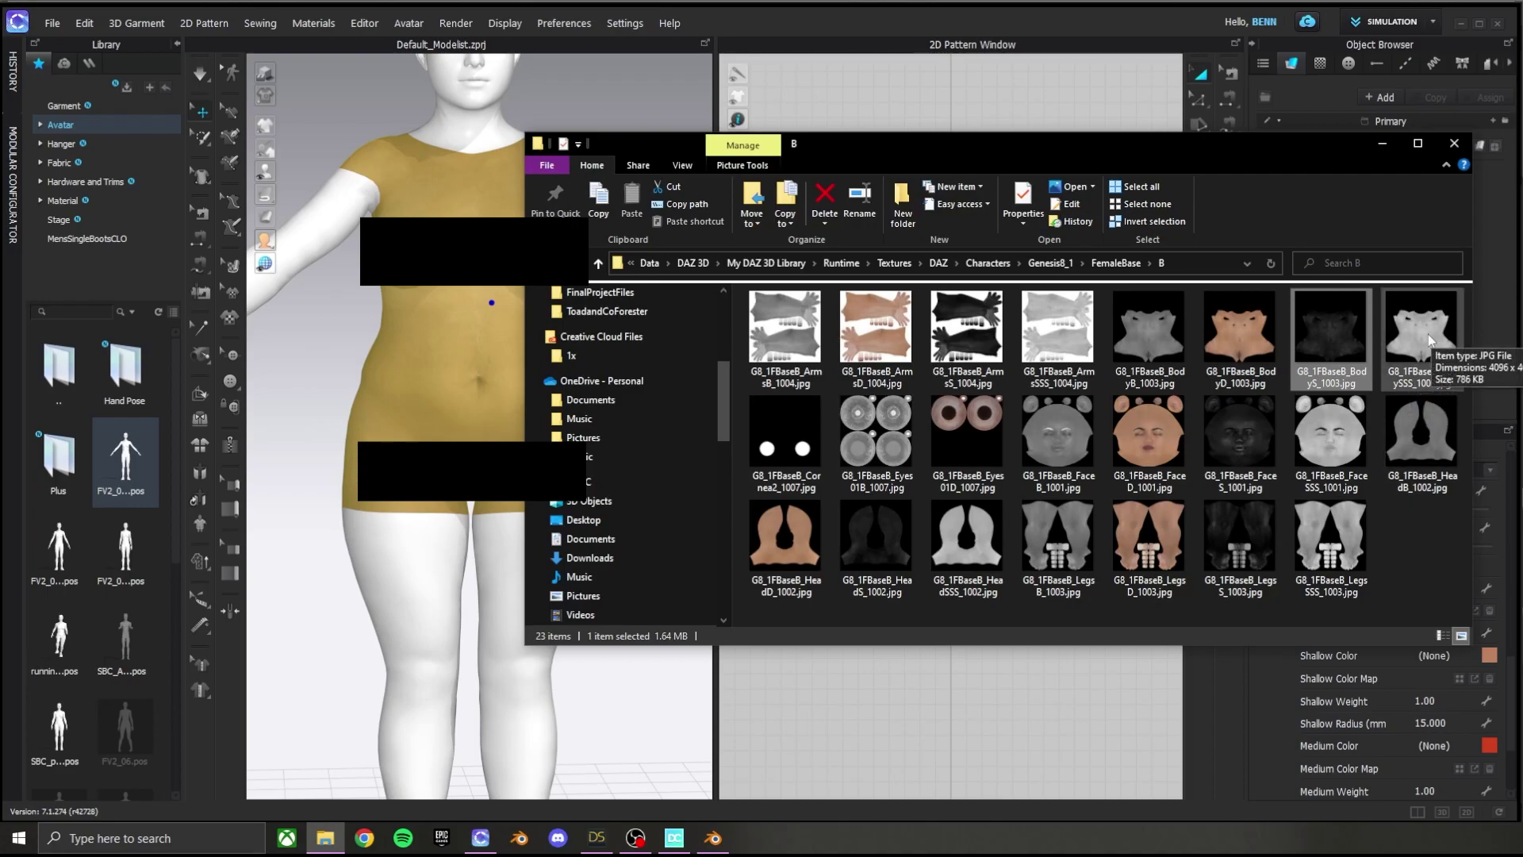
{"action": "left_click_drag", "start_coordinate": [1296, 152], "coordinate": [1031, 148]}
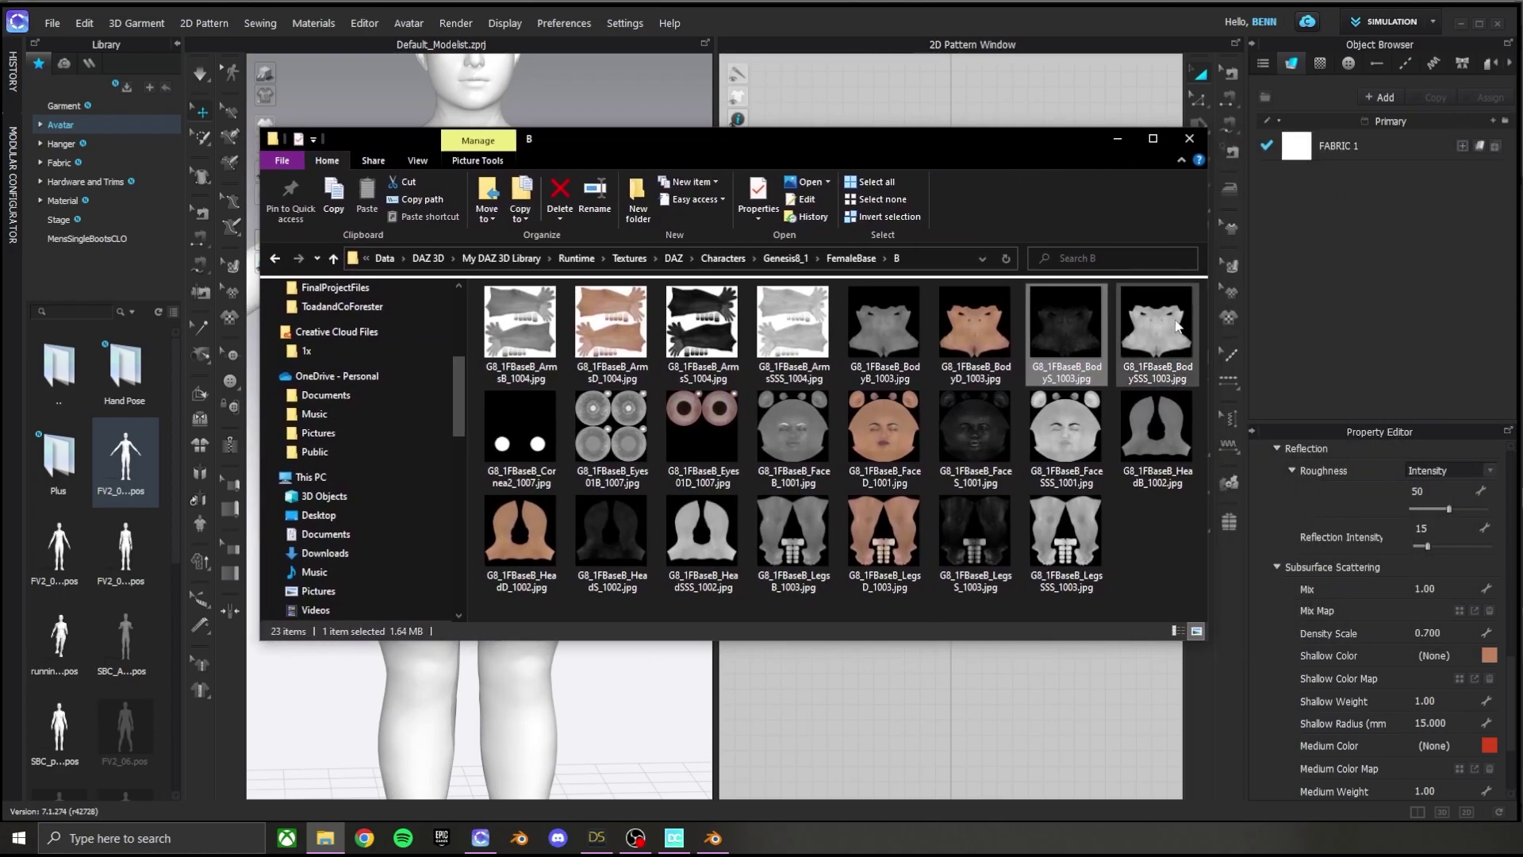
{"action": "left_click_drag", "start_coordinate": [1176, 326], "coordinate": [1460, 612]}
{"action": "left_click", "coordinate": [1126, 148]}
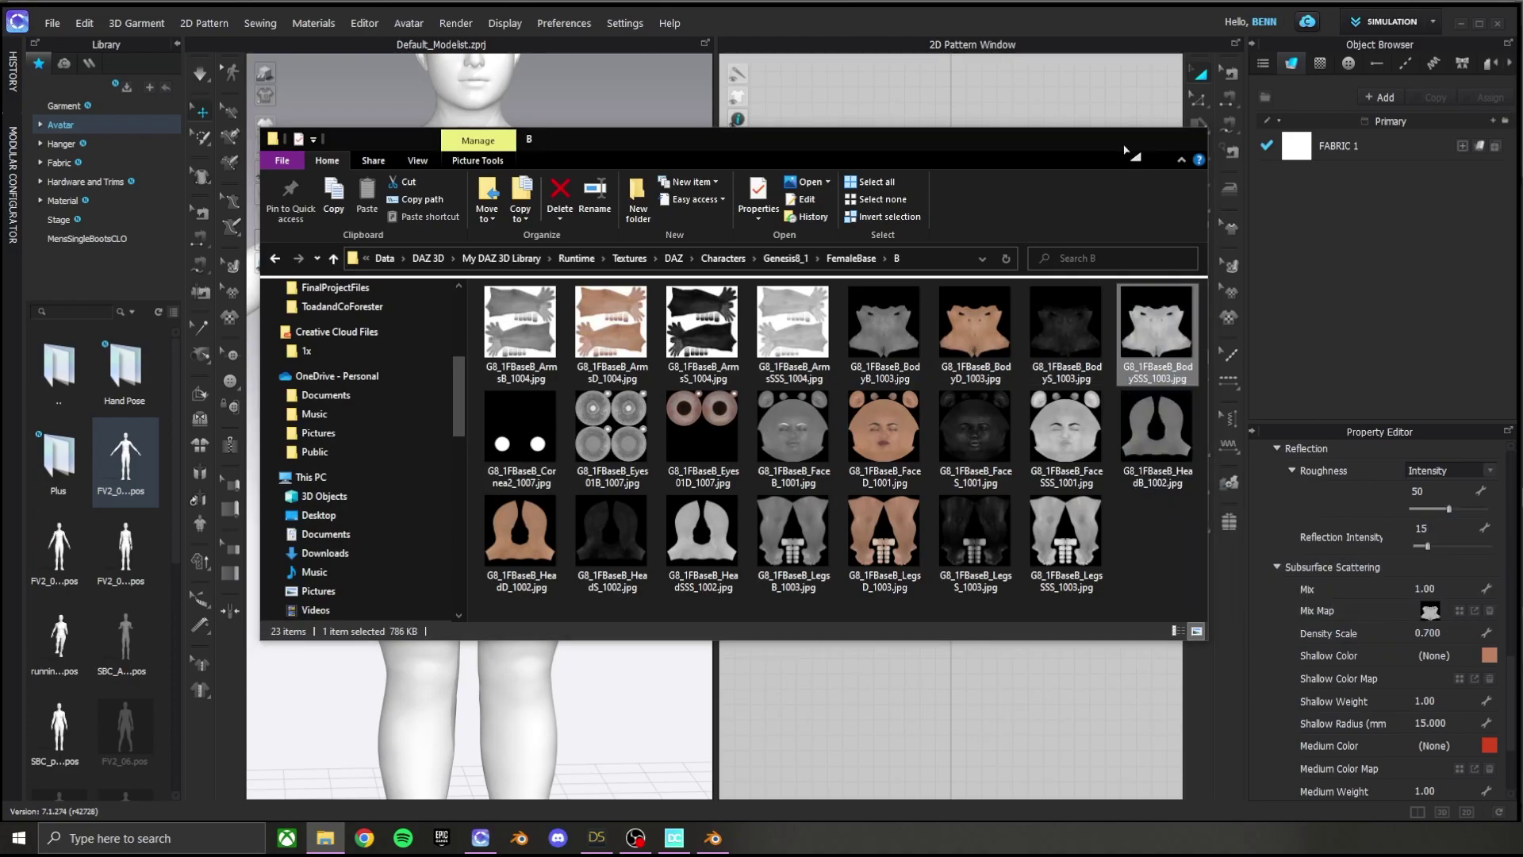
{"action": "left_click", "coordinate": [1123, 143]}
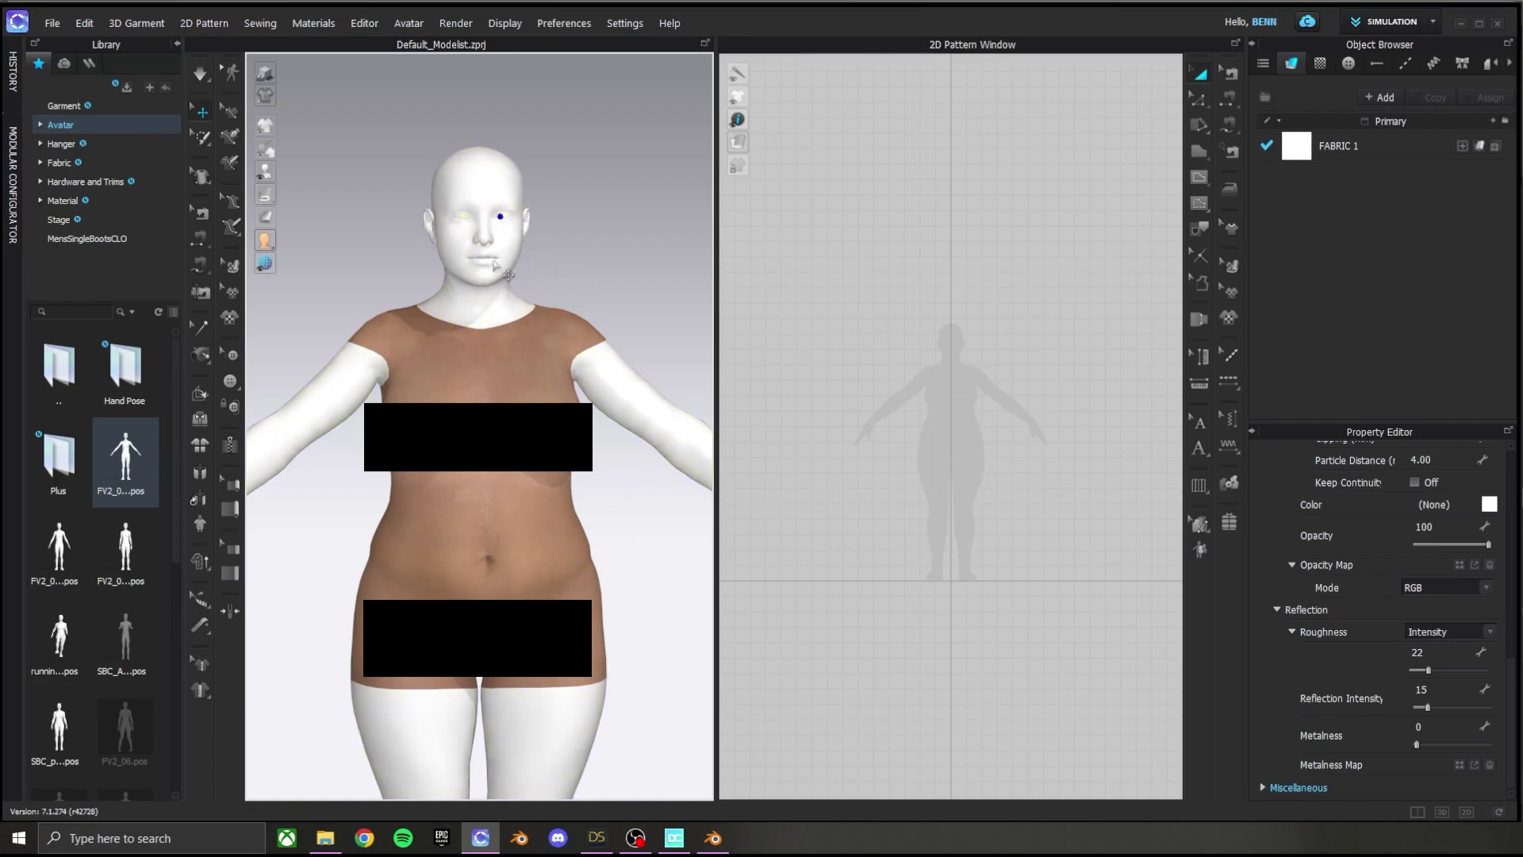
- Zoom in on the avatar's face and select the eye to show its material
{"action": "key", "text": "space"}
{"action": "left_click", "coordinate": [558, 238]}
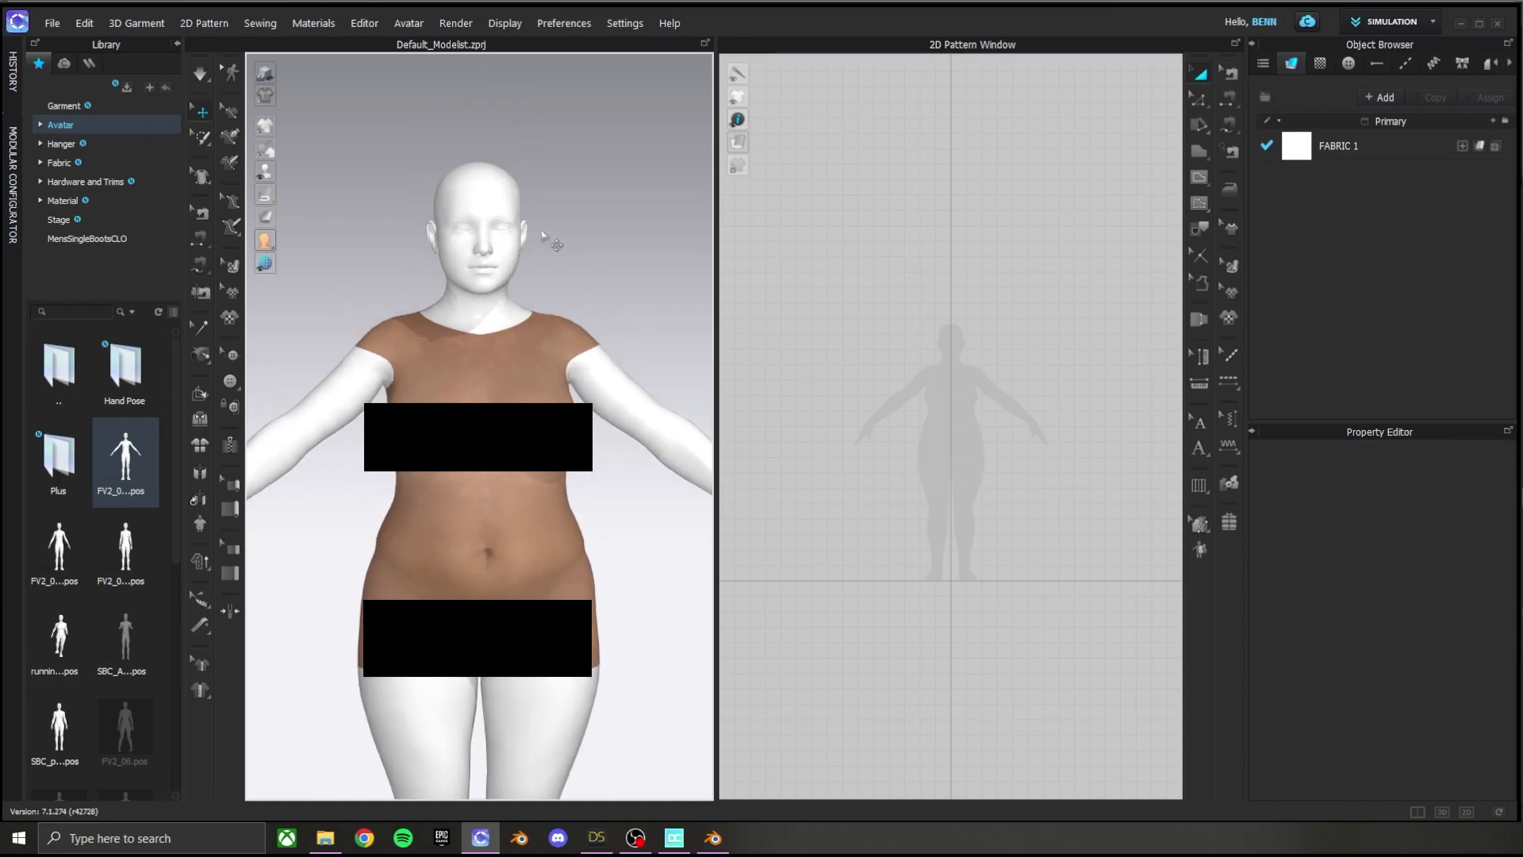
{"action": "scroll", "coordinate": [555, 349], "scroll_direction": "up", "scroll_amount": 10}
{"action": "right_click_drag", "start_coordinate": [577, 486], "coordinate": [510, 432]}
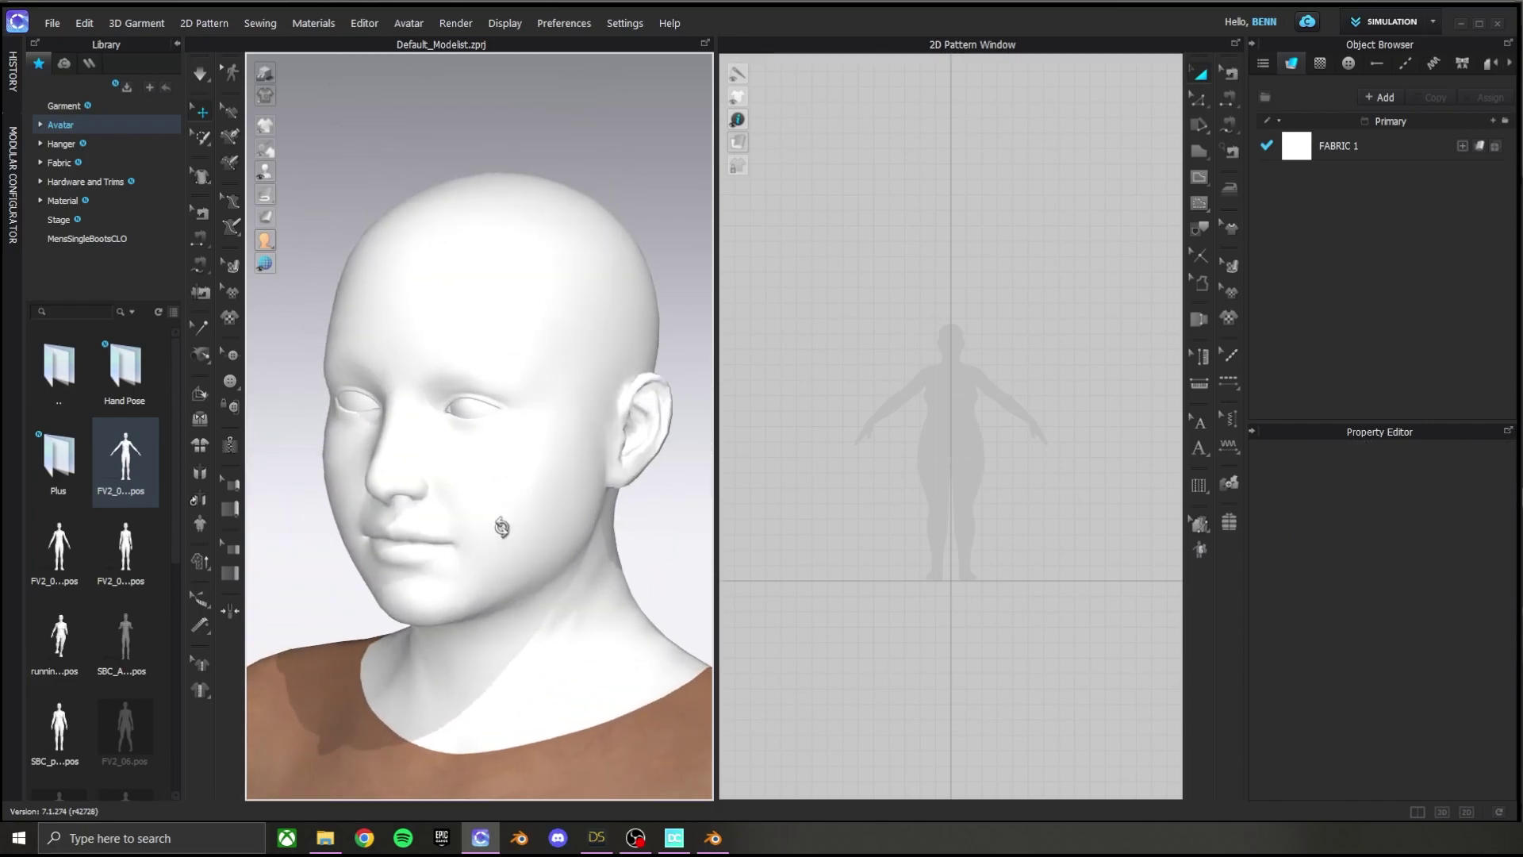
{"action": "scroll", "coordinate": [510, 431], "scroll_direction": "up", "scroll_amount": 5}
{"action": "left_click", "coordinate": [473, 406]}
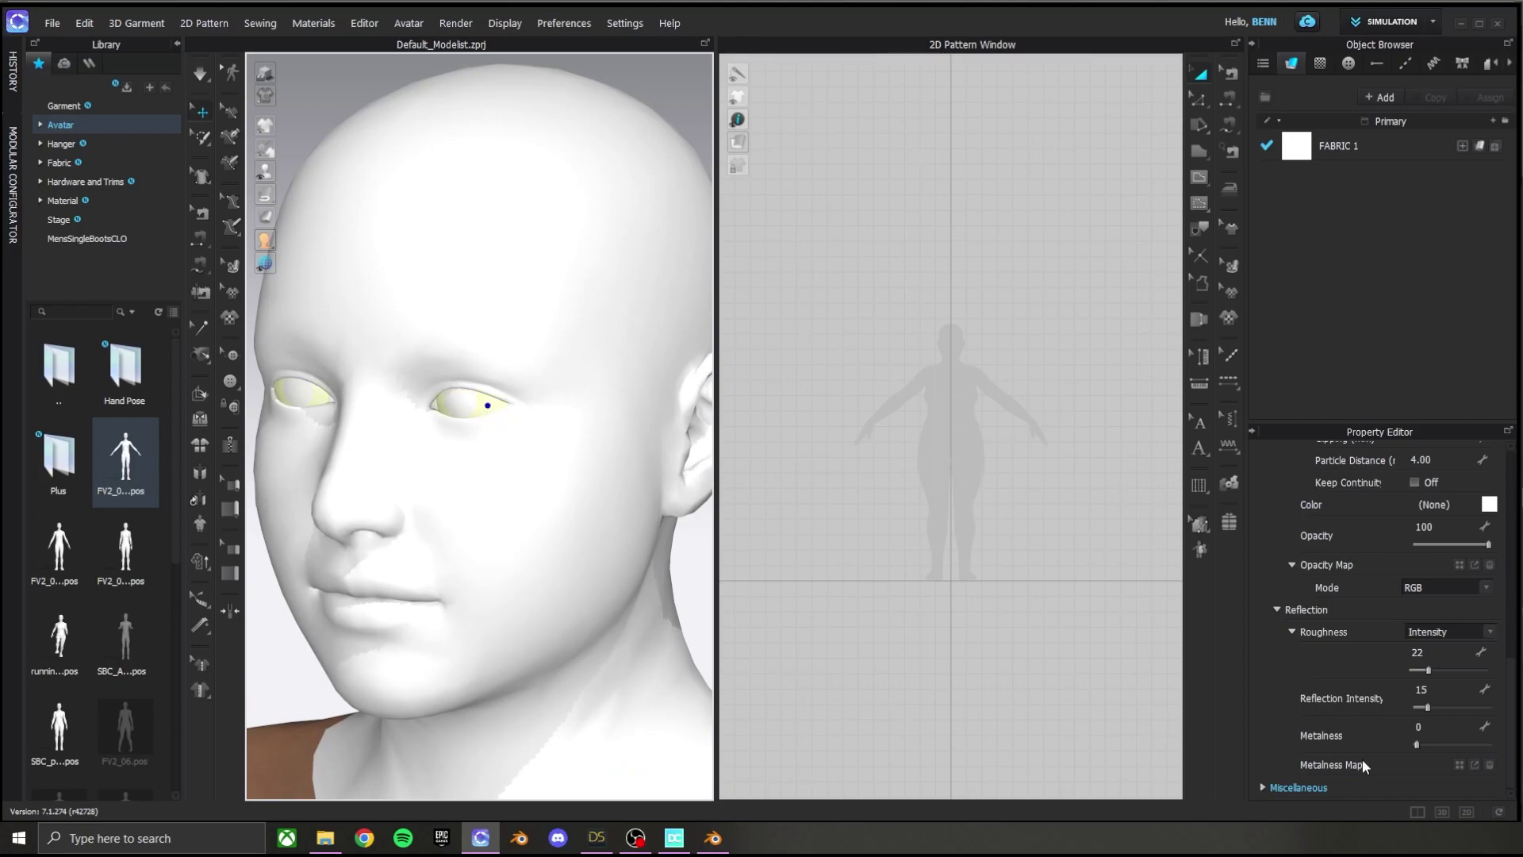
{"action": "left_click", "coordinate": [562, 450]}
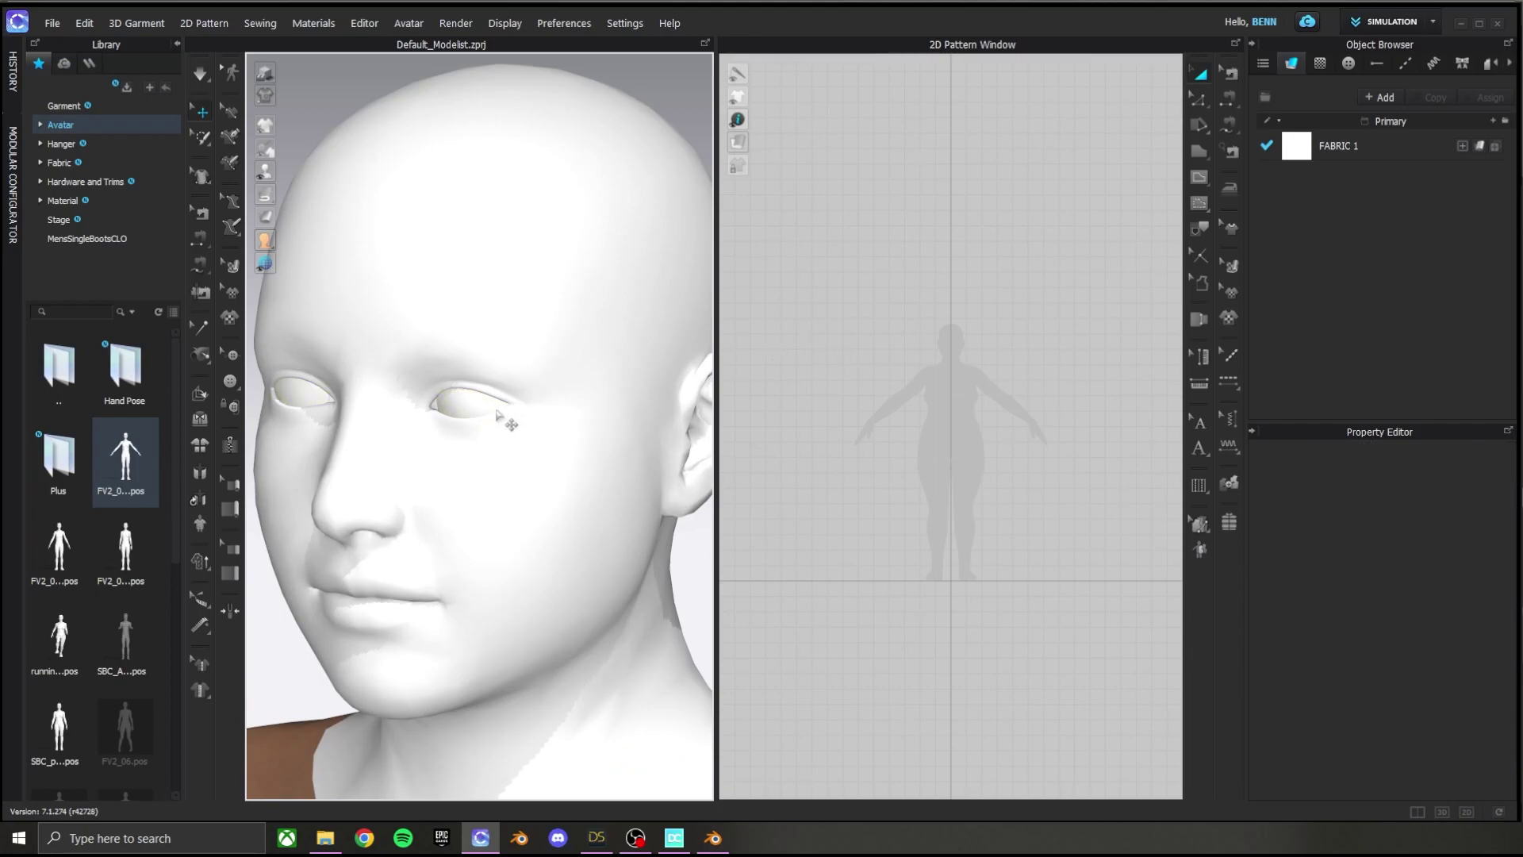
{"action": "left_click", "coordinate": [482, 404]}
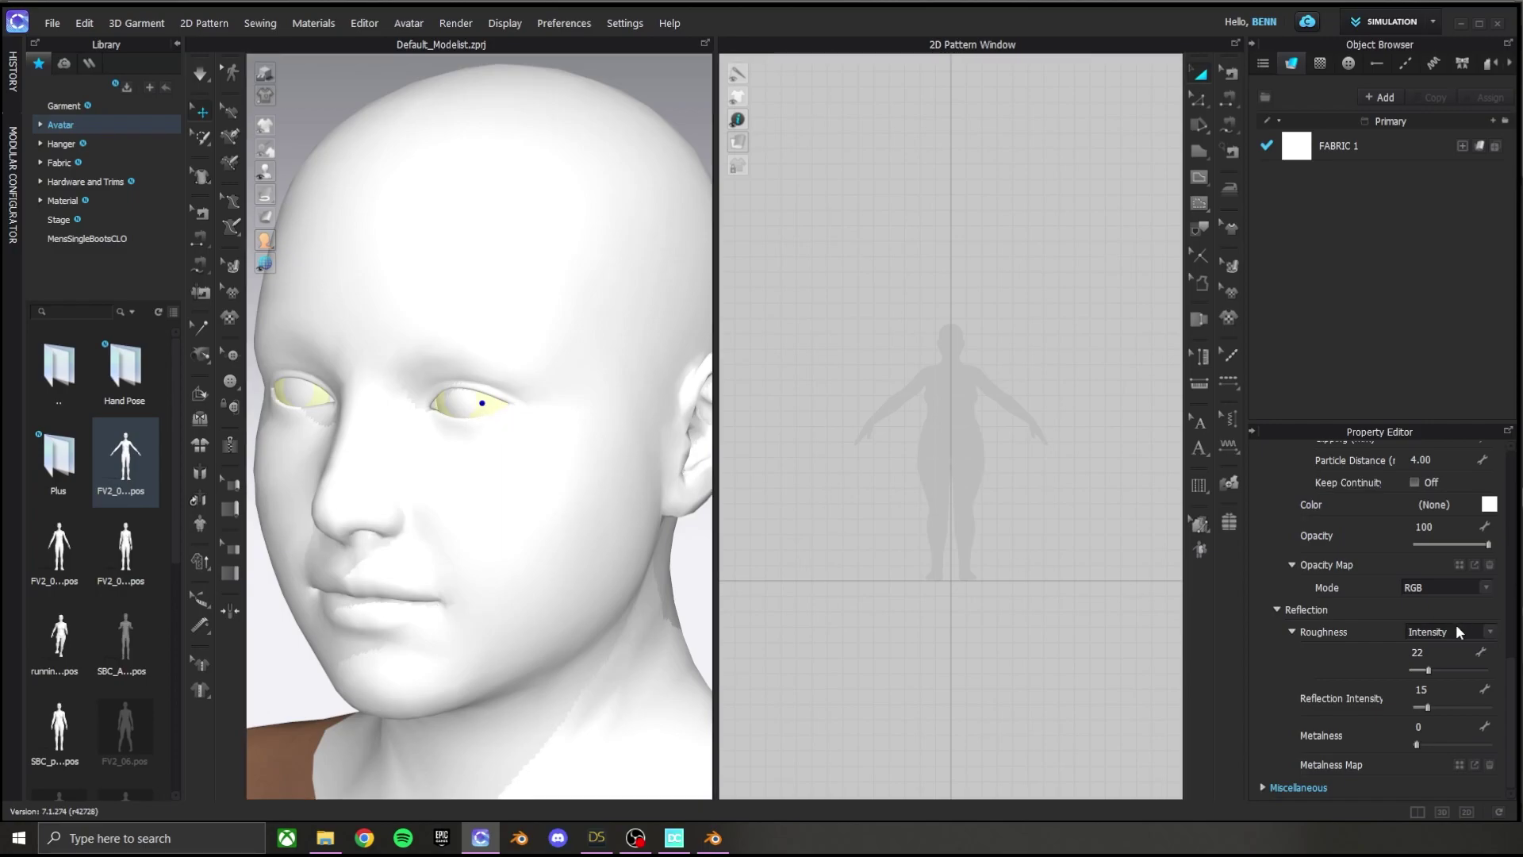
- Lower the eye material's opacity from 100 to 0
{"action": "scroll", "coordinate": [1381, 692], "scroll_direction": "up", "scroll_amount": 1}
{"action": "scroll", "coordinate": [1417, 692], "scroll_direction": "down", "scroll_amount": 1}
{"action": "left_click_drag", "start_coordinate": [1489, 546], "coordinate": [1448, 546]}
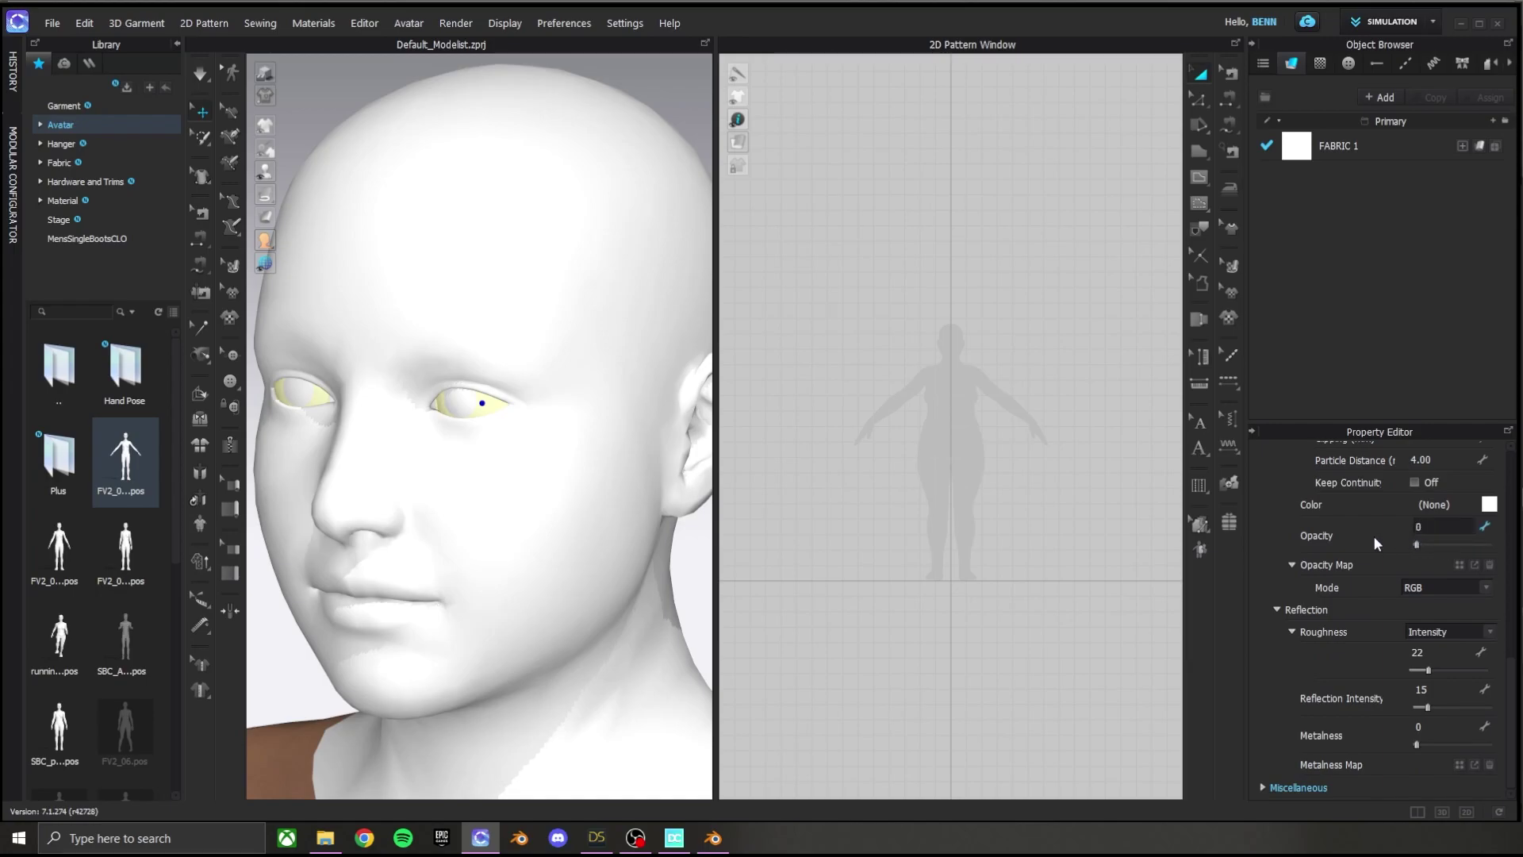
{"action": "left_click", "coordinate": [671, 108]}
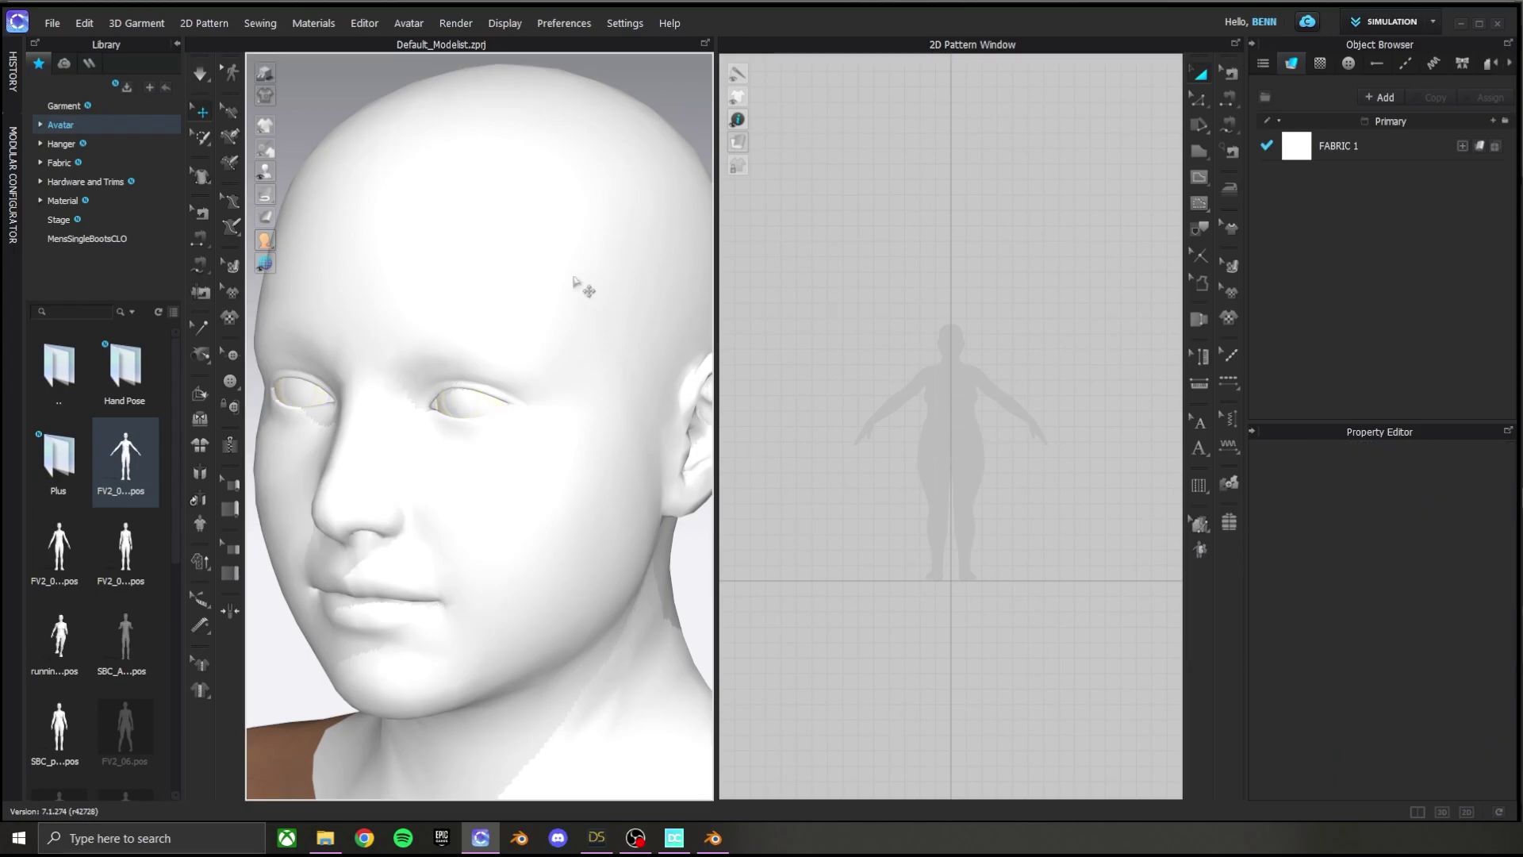
- Reselect the eye close up to check its material settings
{"action": "left_click", "coordinate": [494, 411]}
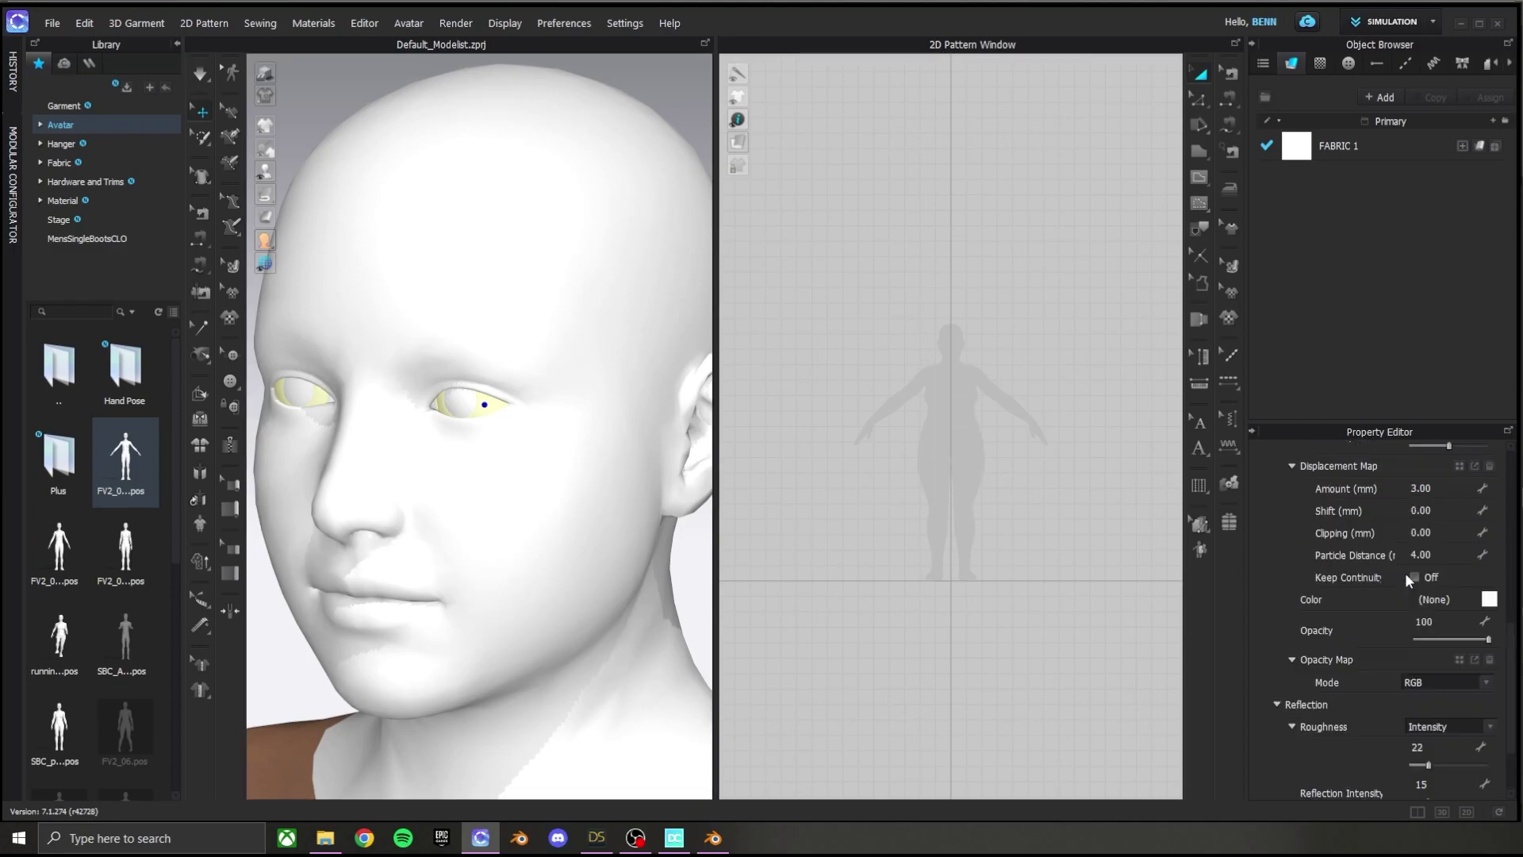
{"action": "scroll", "coordinate": [1406, 573], "scroll_direction": "up", "scroll_amount": 4}
{"action": "scroll", "coordinate": [1436, 669], "scroll_direction": "down", "scroll_amount": 1}
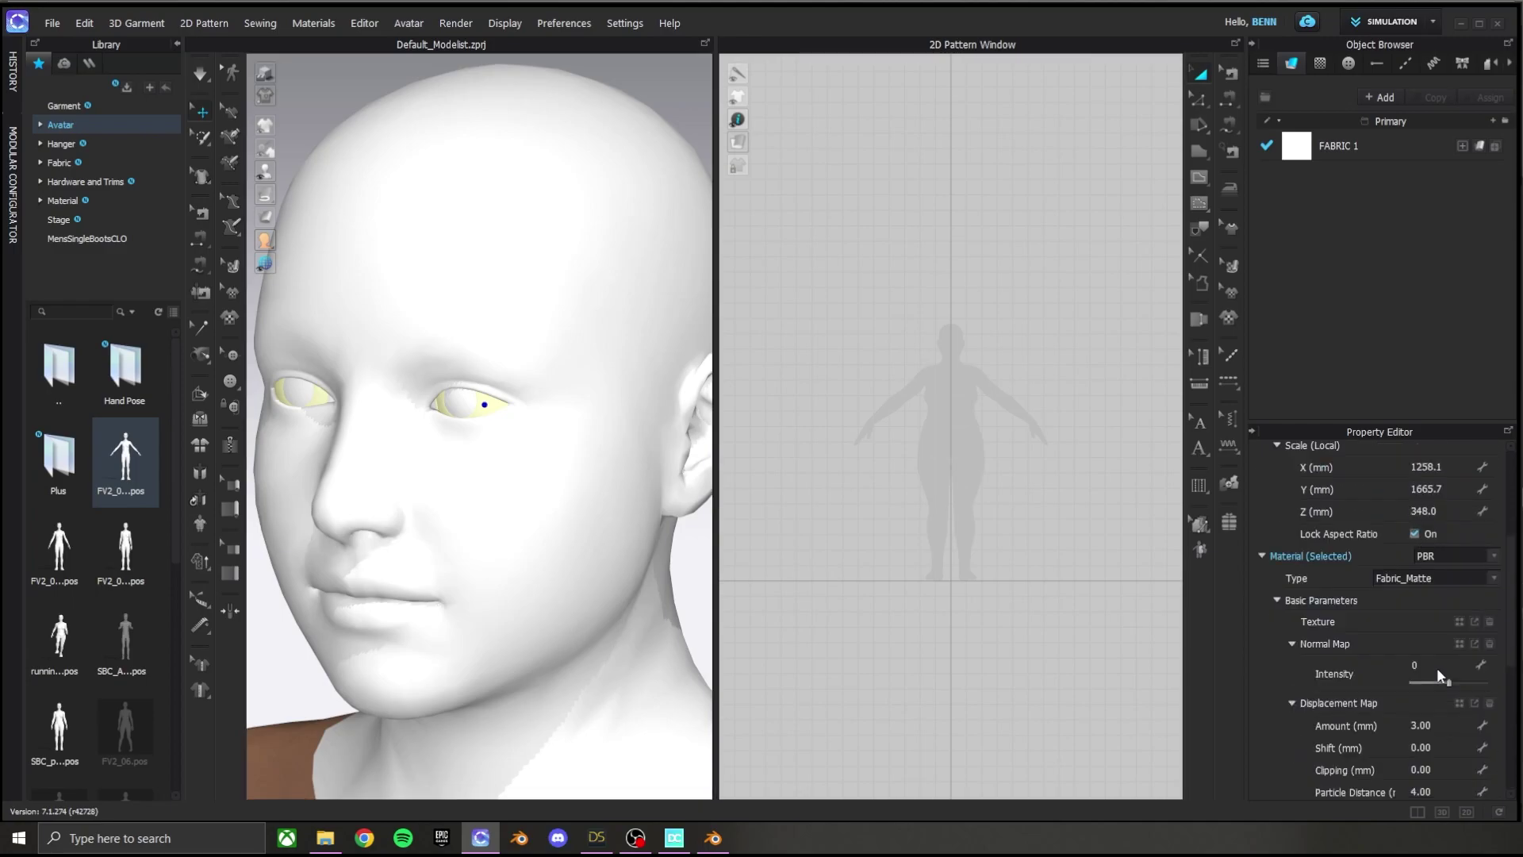
{"action": "left_click", "coordinate": [487, 402]}
{"action": "scroll", "coordinate": [1449, 656], "scroll_direction": "up", "scroll_amount": 1}
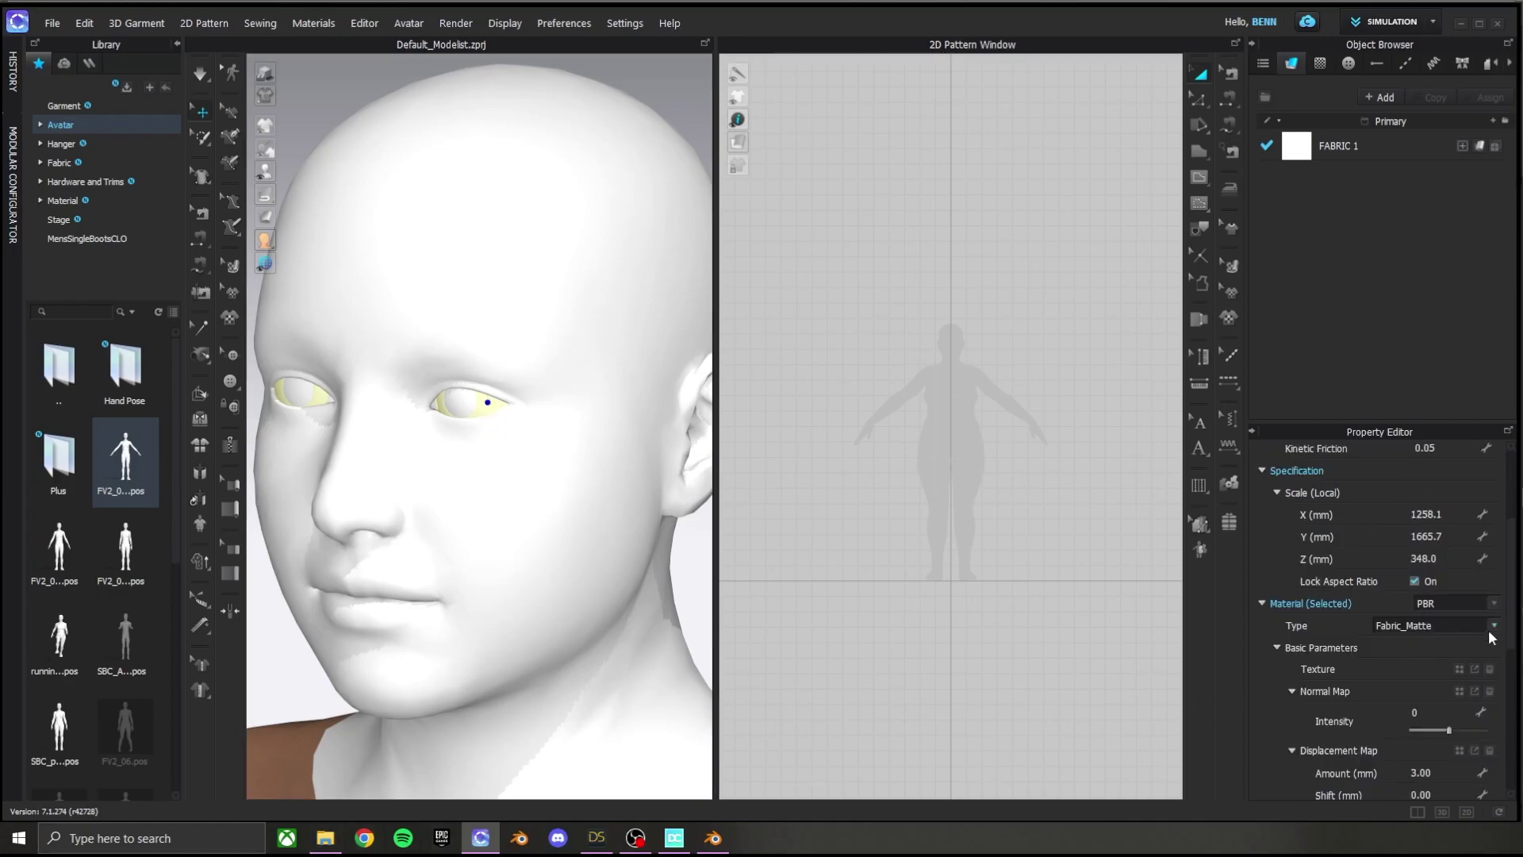
- Apply the Eyes01 image from the FemaleBase folder as the eye texture
{"action": "left_click", "coordinate": [326, 838]}
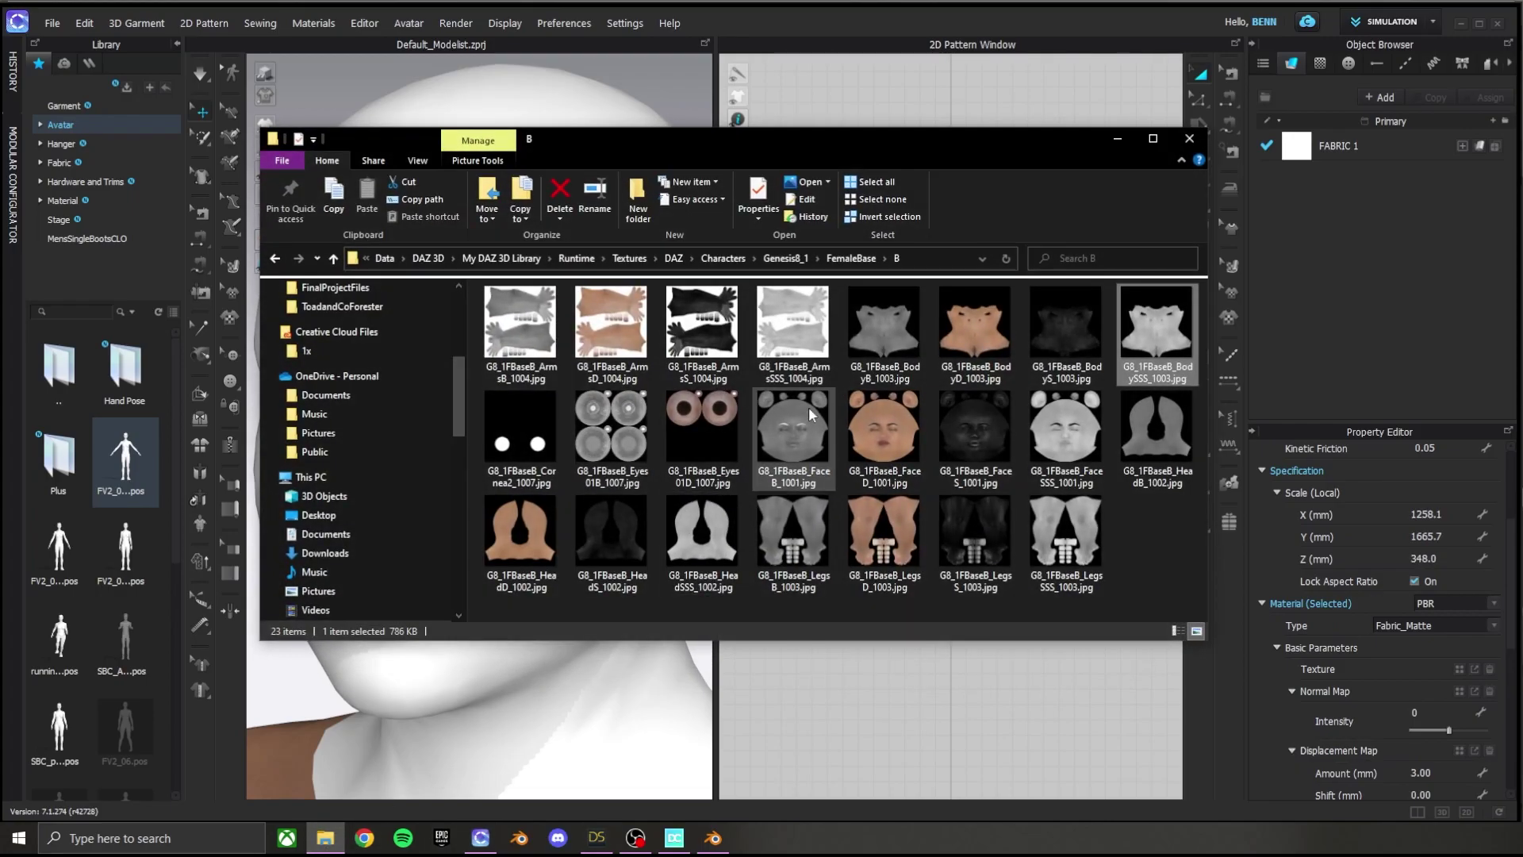
{"action": "left_click_drag", "start_coordinate": [533, 418], "coordinate": [1458, 673]}
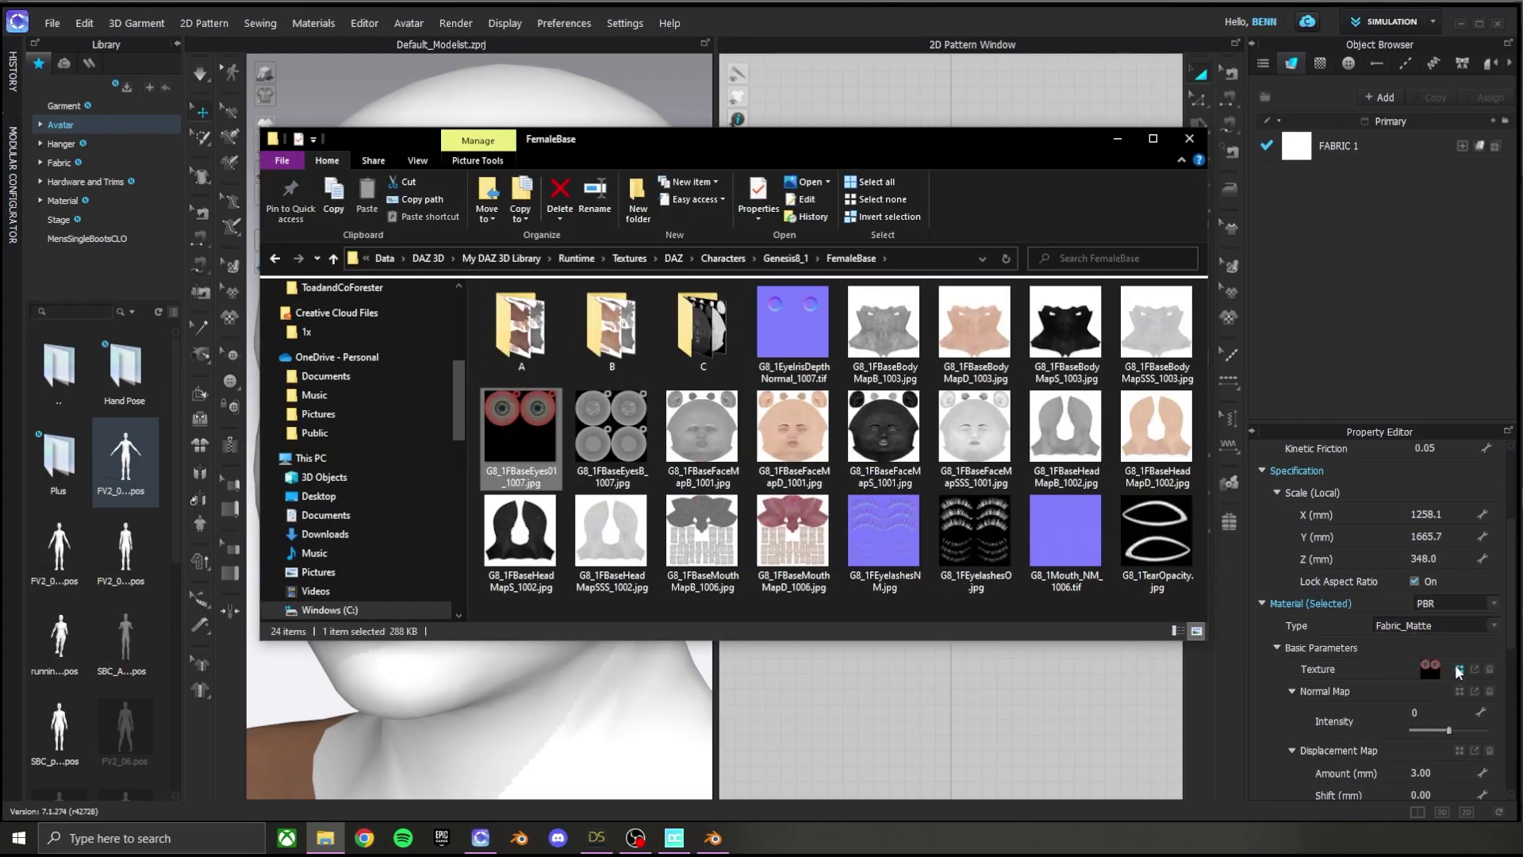
{"action": "left_click_drag", "start_coordinate": [719, 138], "coordinate": [1114, 216]}
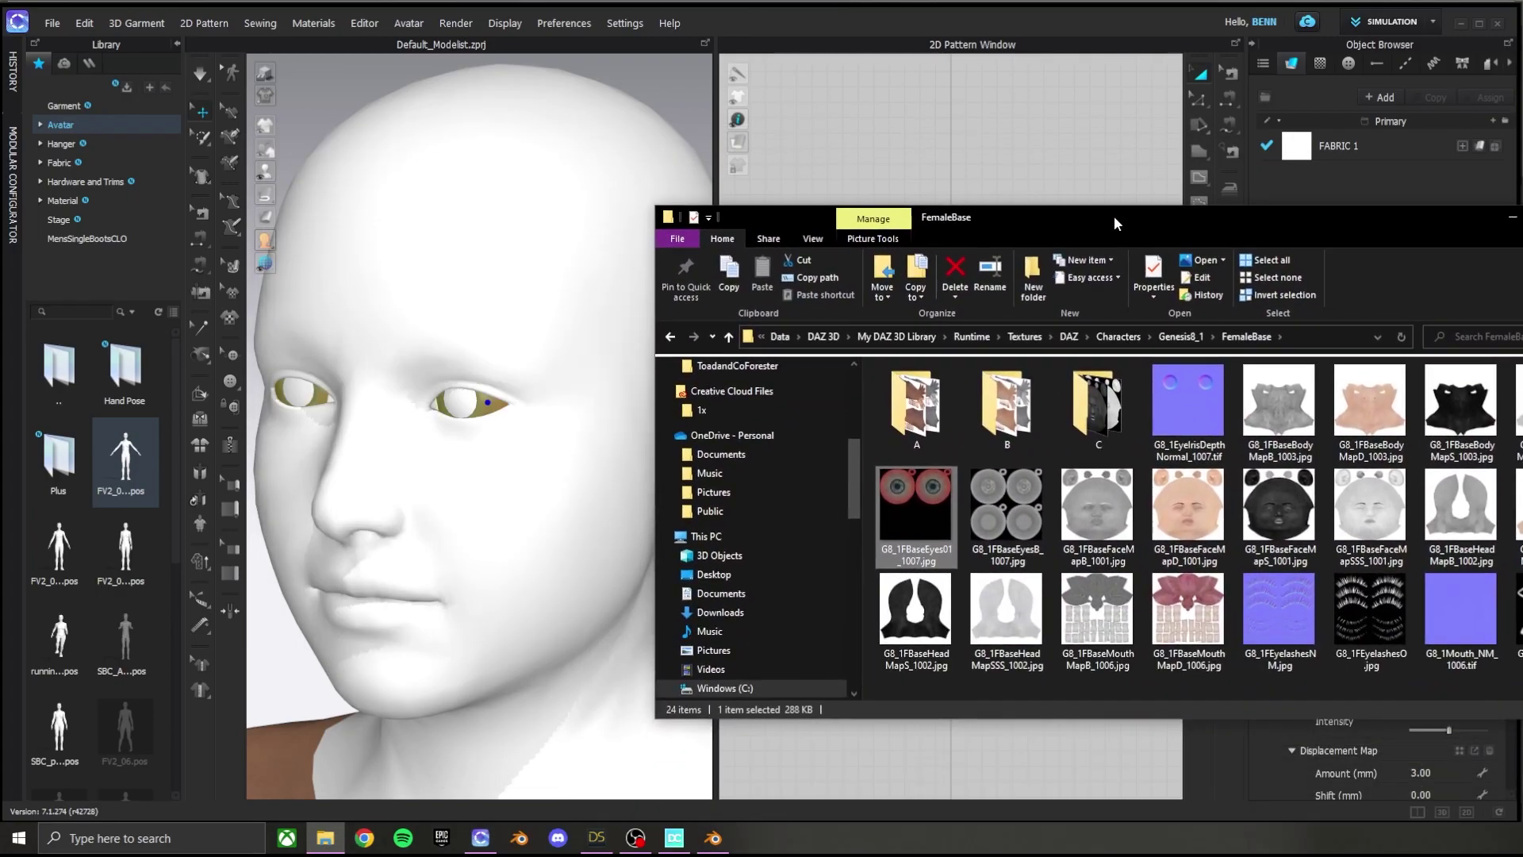
{"action": "left_click", "coordinate": [633, 63]}
- Select the eye's outer layer and make it fully transparent
{"action": "left_click", "coordinate": [466, 409]}
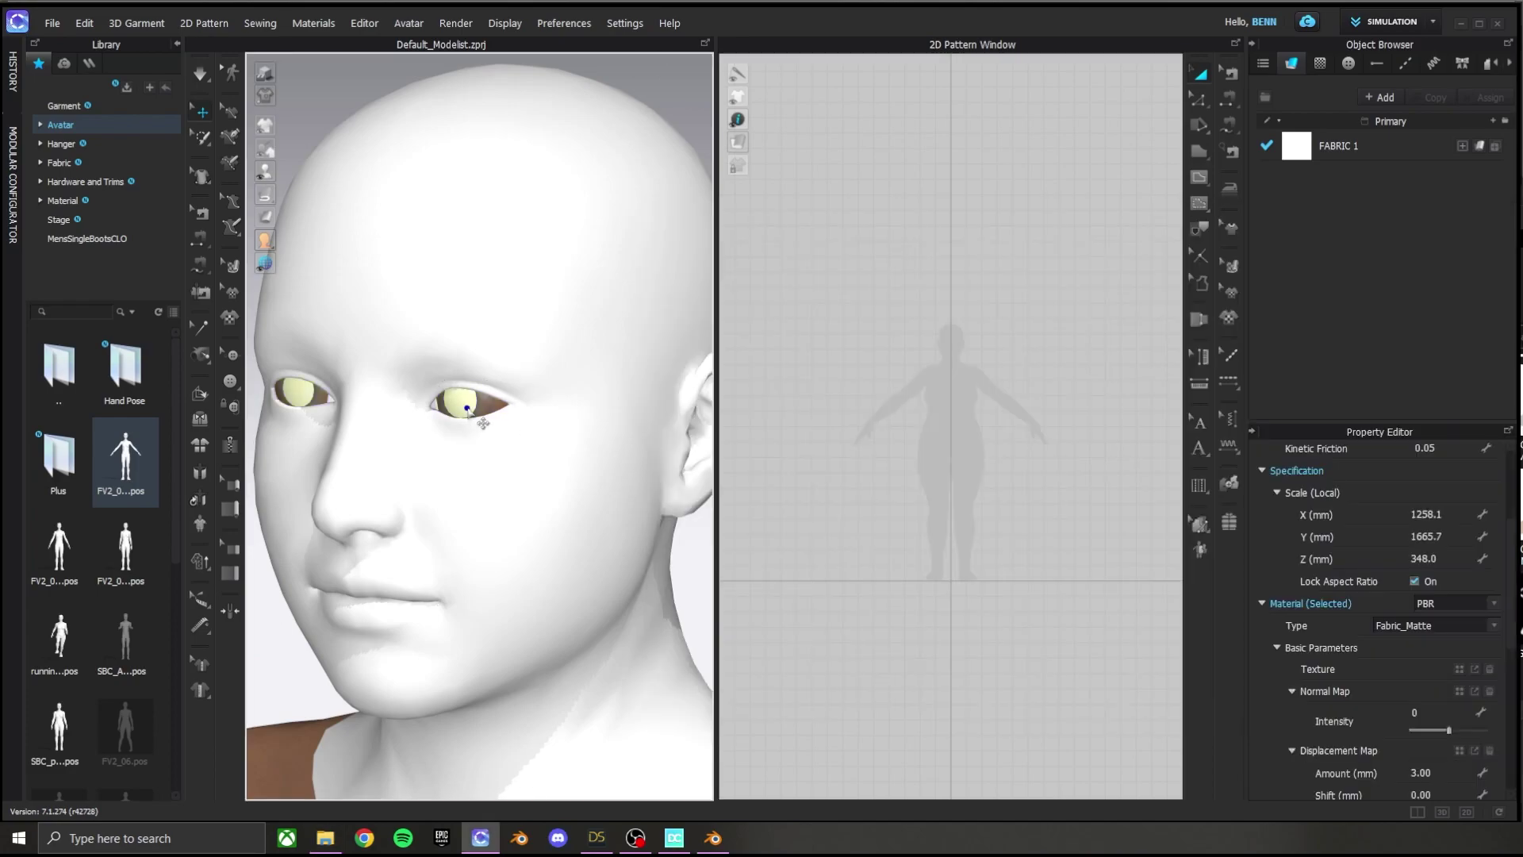
{"action": "left_click", "coordinate": [491, 408]}
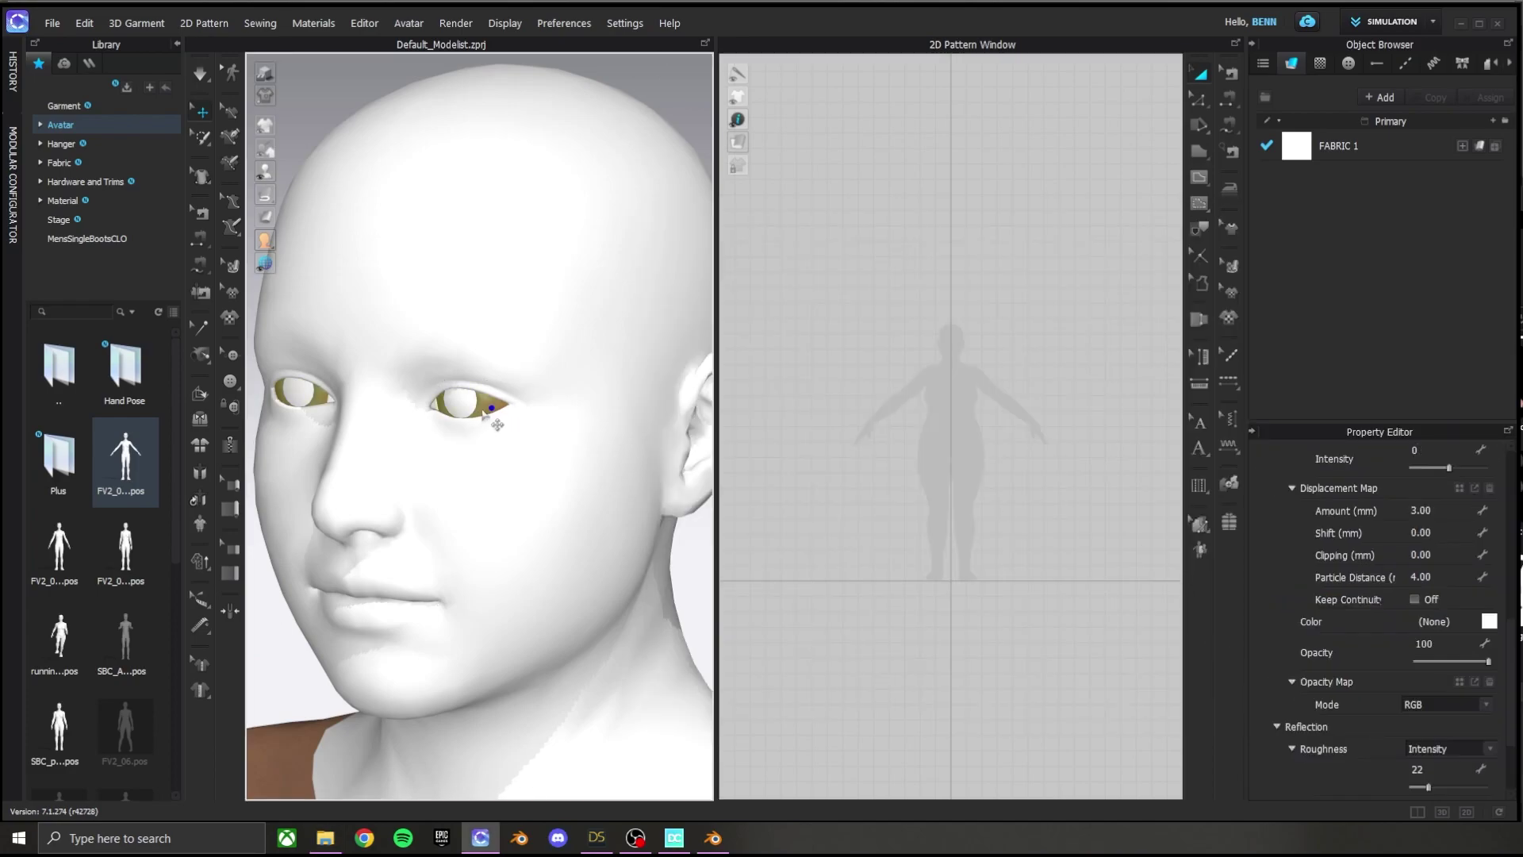
{"action": "left_click", "coordinate": [702, 559]}
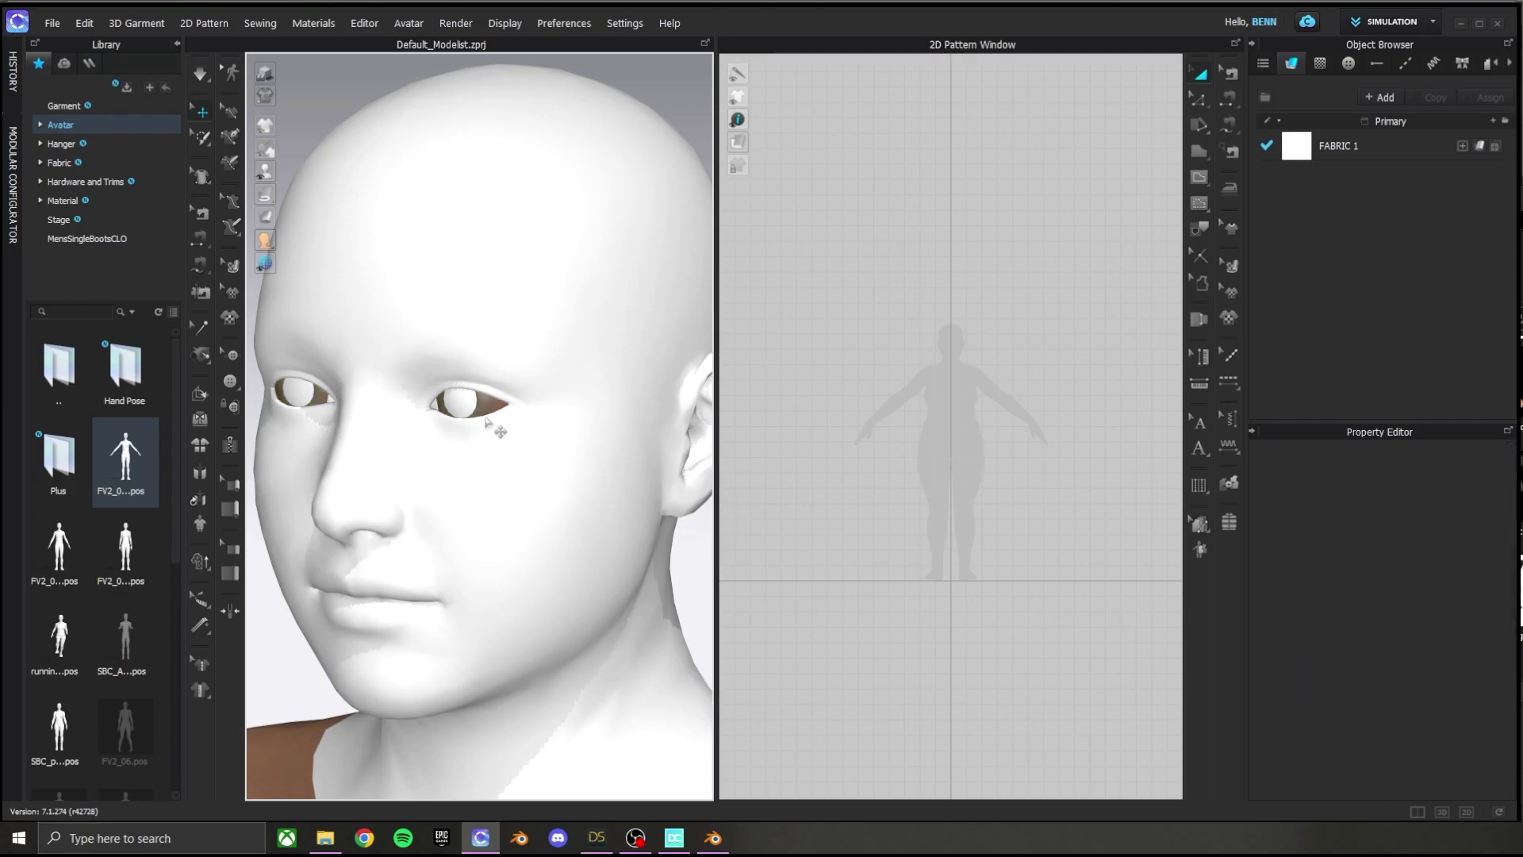
{"action": "left_click", "coordinate": [492, 408]}
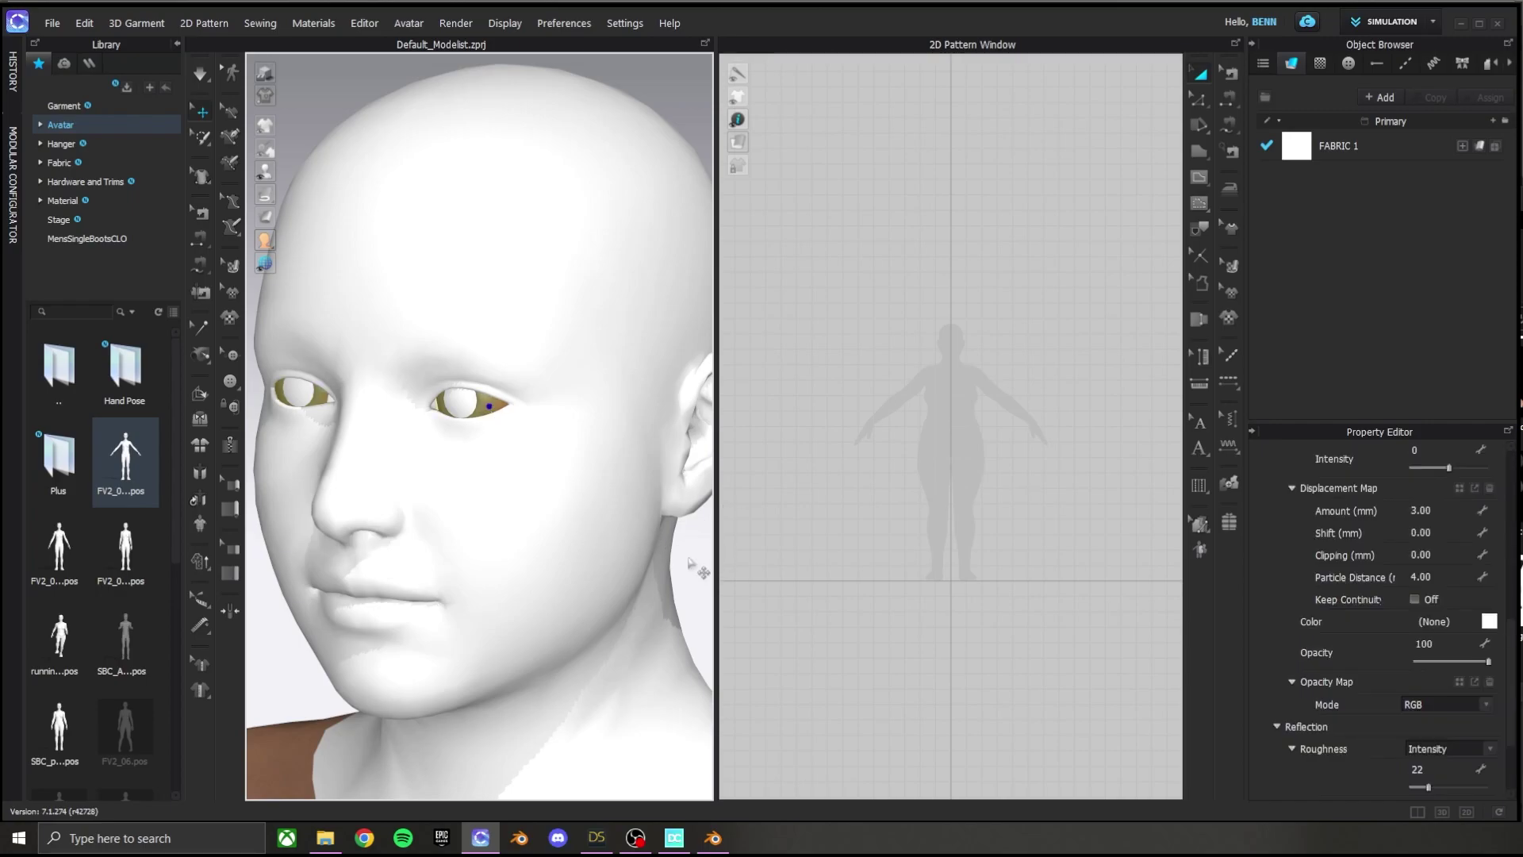
{"action": "left_click", "coordinate": [464, 402]}
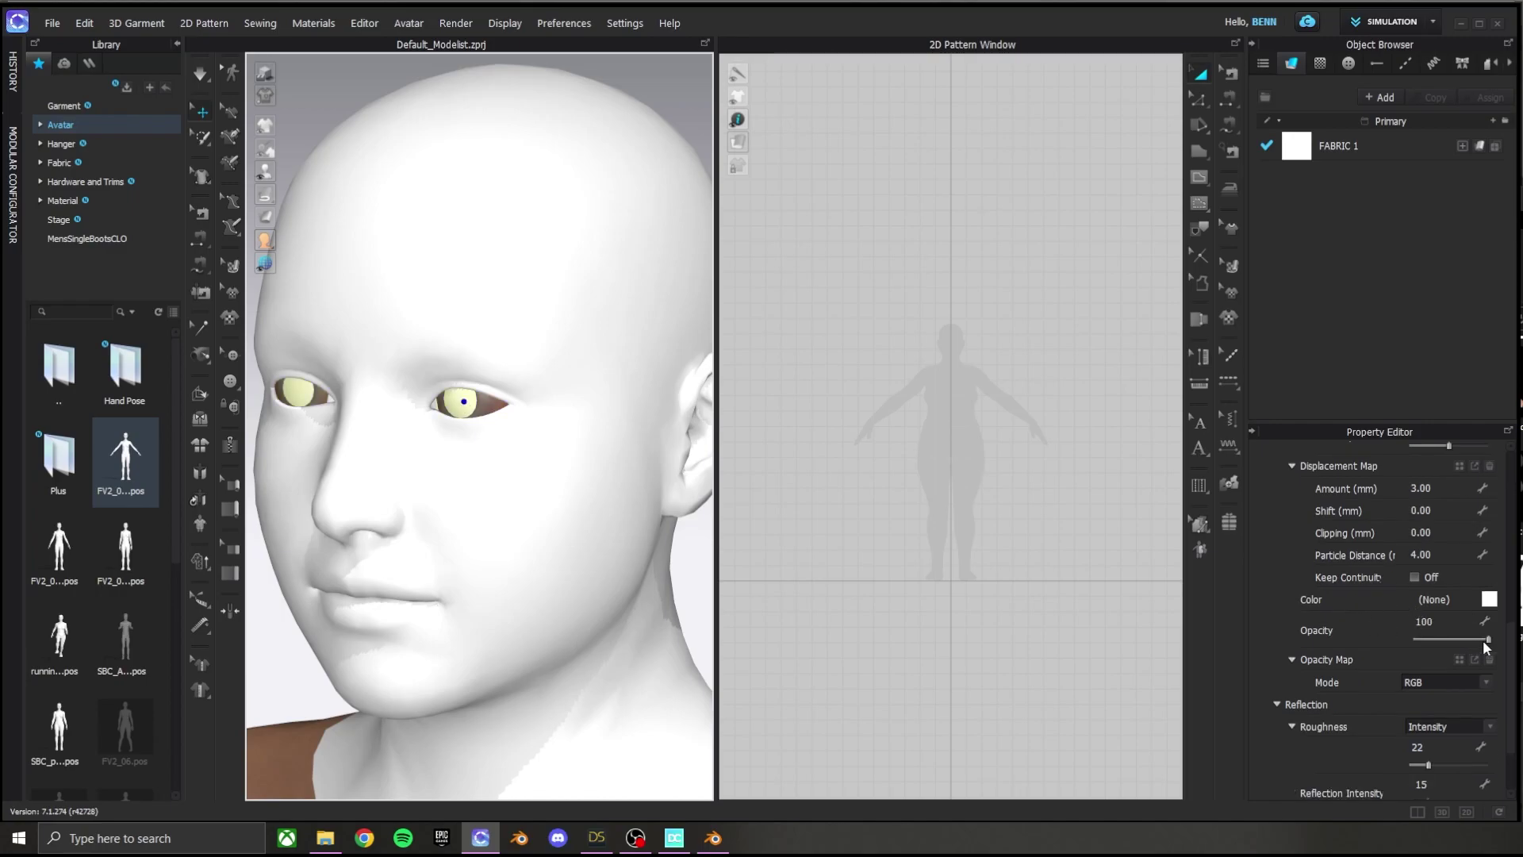
{"action": "left_click_drag", "start_coordinate": [1485, 641], "coordinate": [1408, 639]}
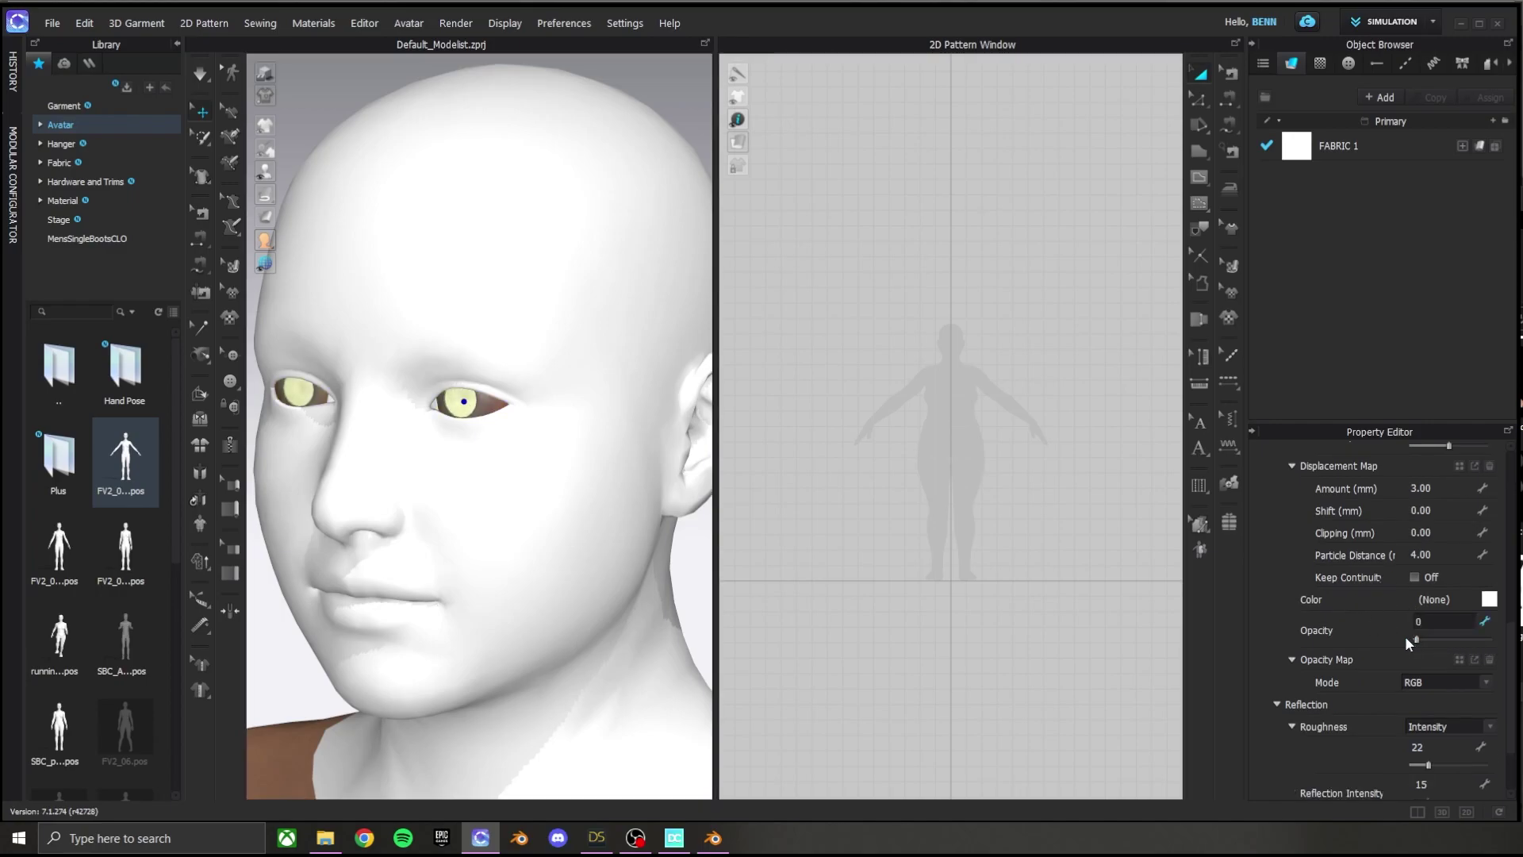
{"action": "left_click", "coordinate": [682, 111]}
{"action": "left_click", "coordinate": [466, 412]}
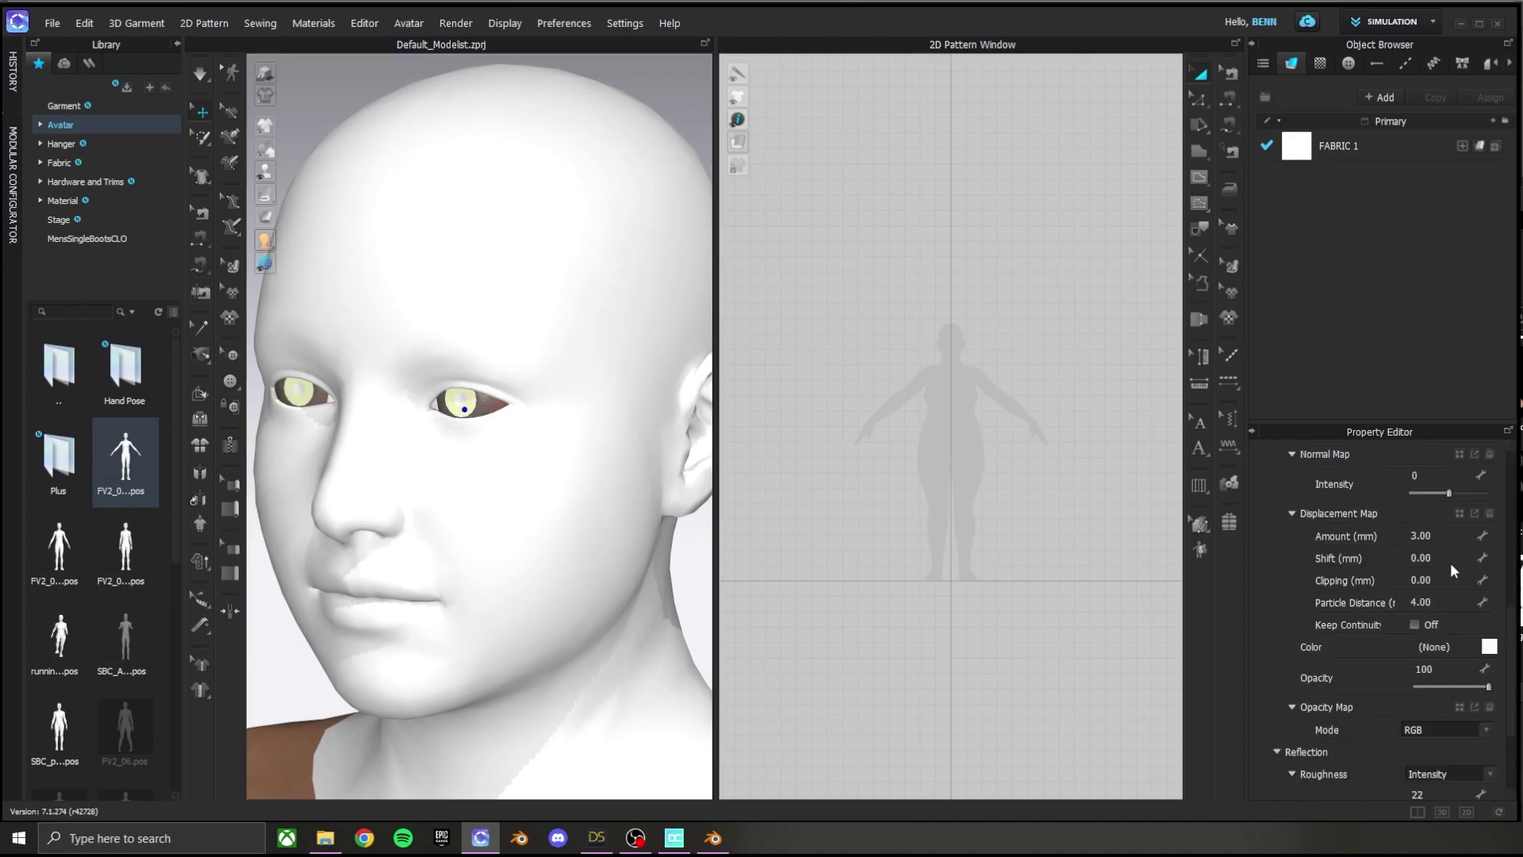
- Put G8_1FBaseEyes01_1007.jpg on the eyeball so the irises appear
{"action": "scroll", "coordinate": [1460, 571], "scroll_direction": "up", "scroll_amount": 4}
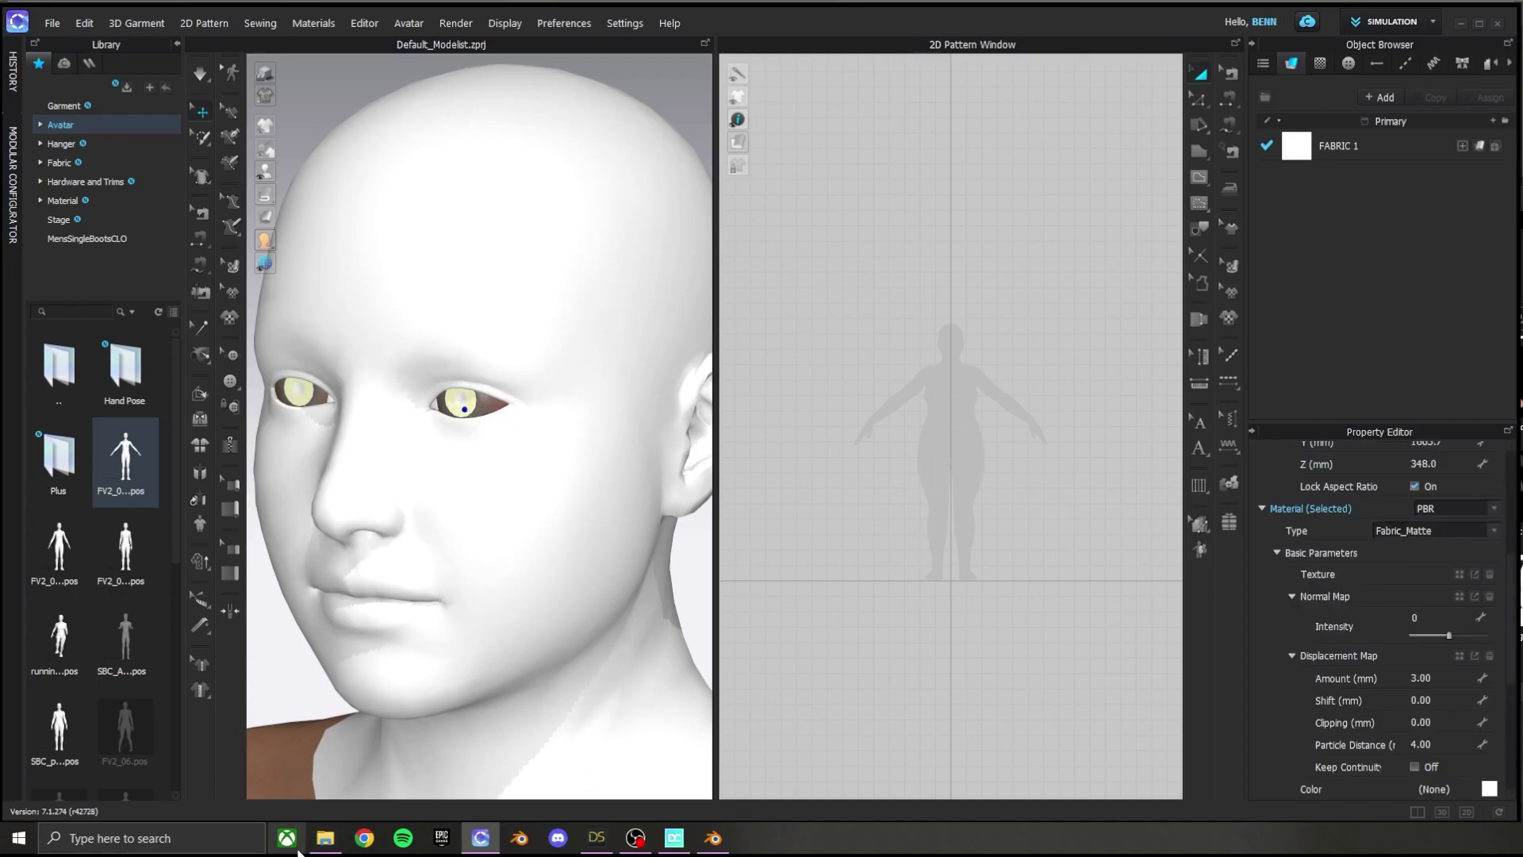
{"action": "left_click", "coordinate": [326, 838]}
{"action": "left_click_drag", "start_coordinate": [1019, 524], "coordinate": [1455, 574]}
{"action": "left_click", "coordinate": [1075, 199]}
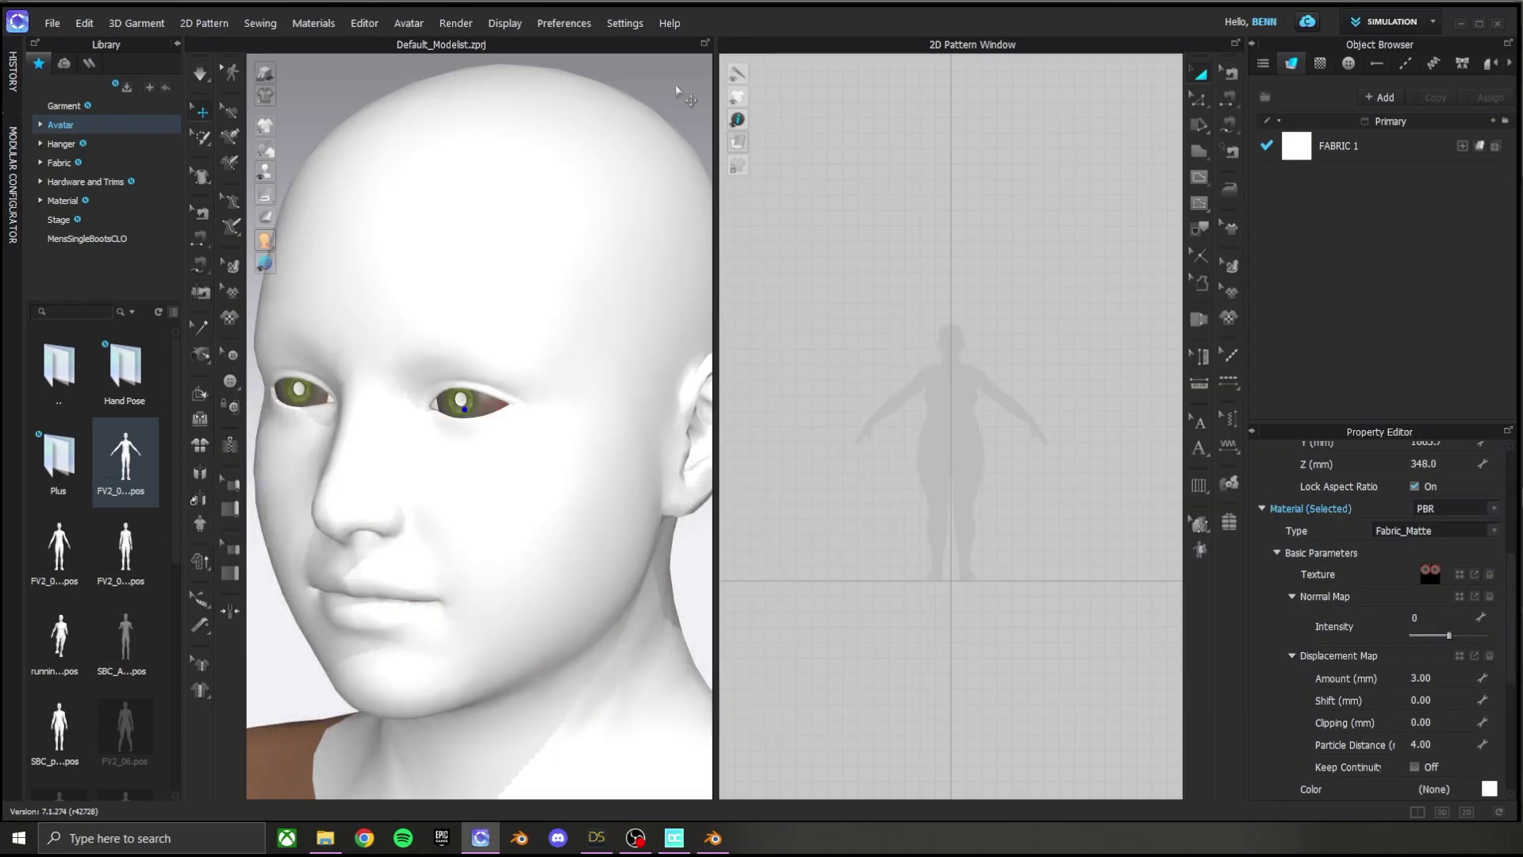
{"action": "left_click", "coordinate": [674, 84]}
{"action": "scroll", "coordinate": [448, 403], "scroll_direction": "up", "scroll_amount": 6}
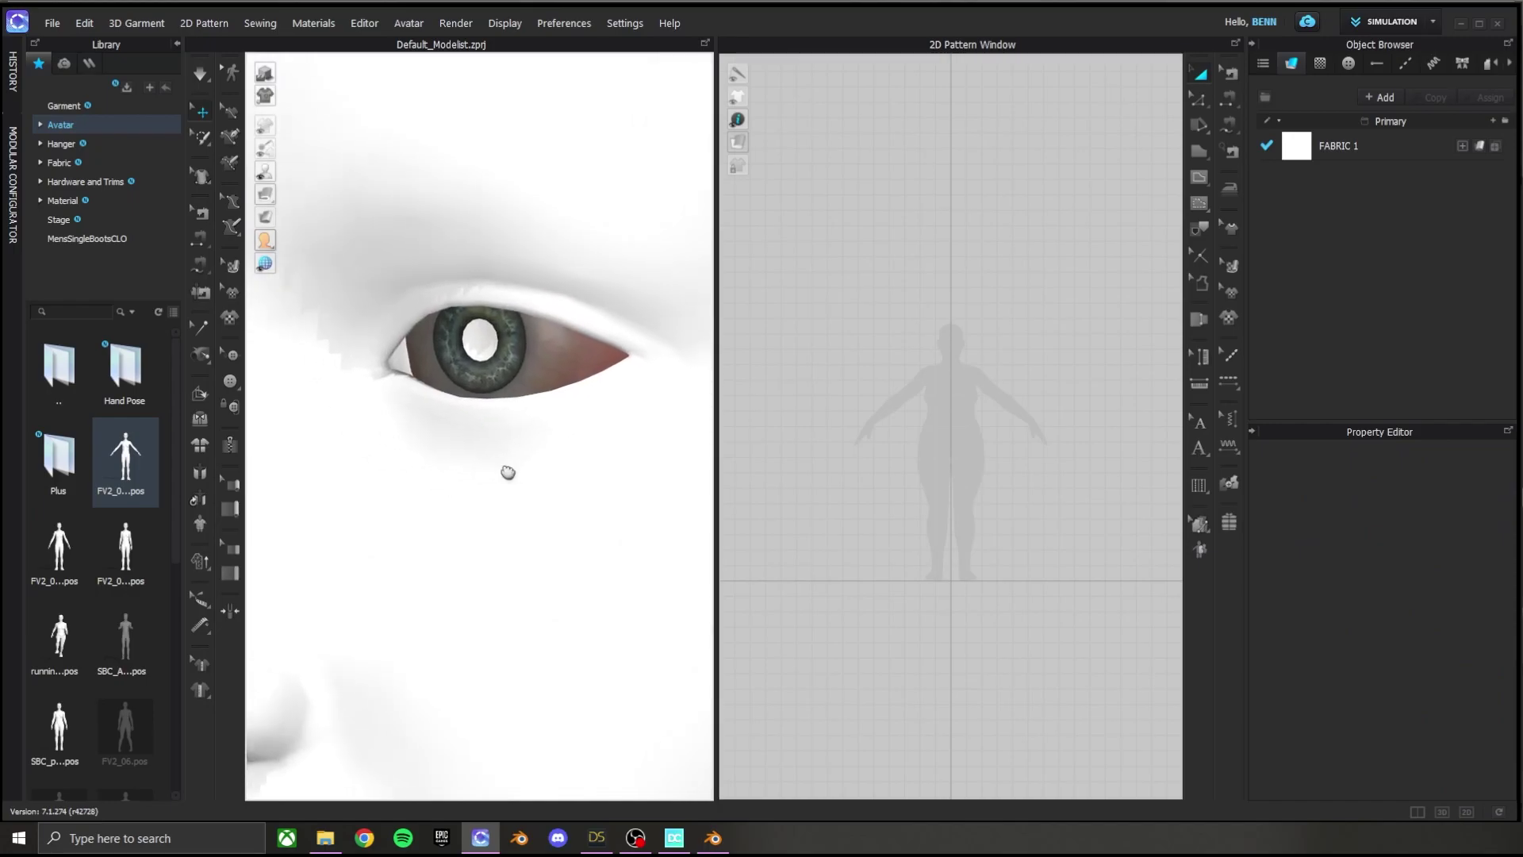
{"action": "left_click", "coordinate": [639, 406]}
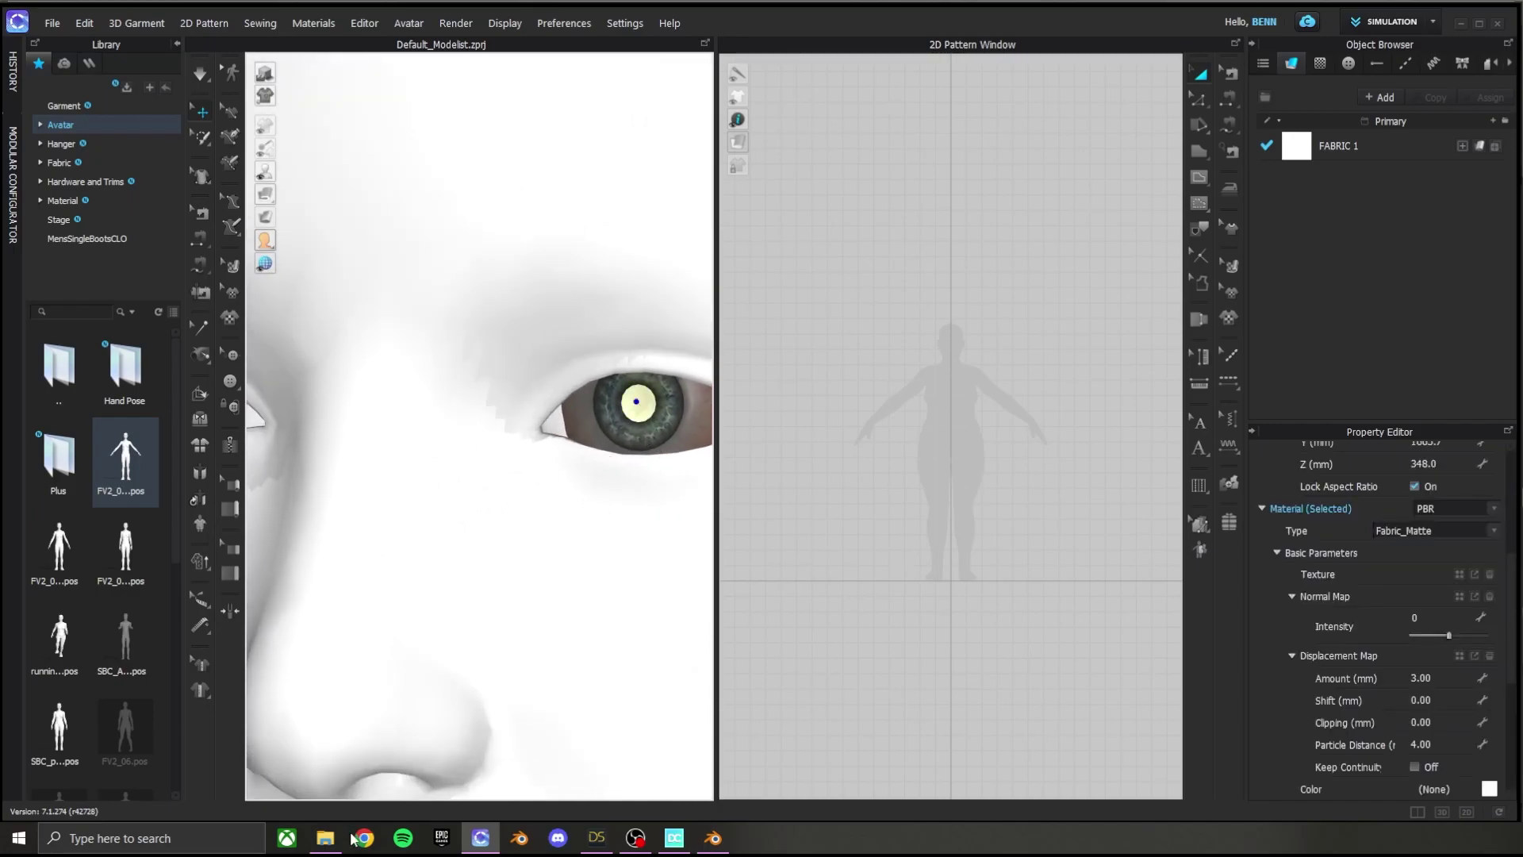
- Put G8_1FBaseEyes01_1007 on the eye material's Texture slot
{"action": "left_click", "coordinate": [326, 838]}
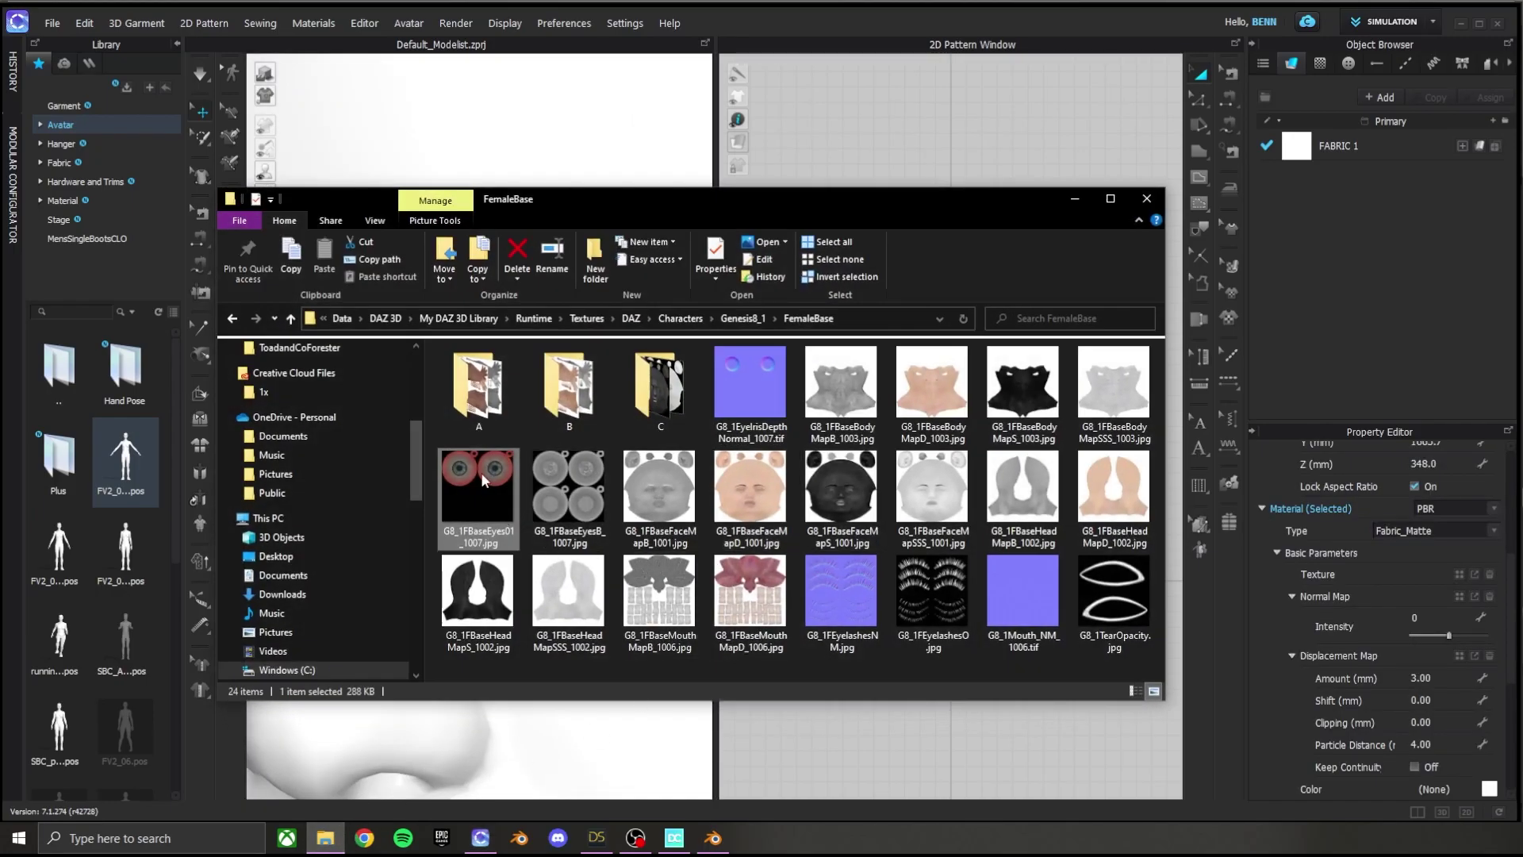
{"action": "left_click_drag", "start_coordinate": [480, 473], "coordinate": [1463, 572]}
{"action": "left_click_drag", "start_coordinate": [950, 202], "coordinate": [907, 228]}
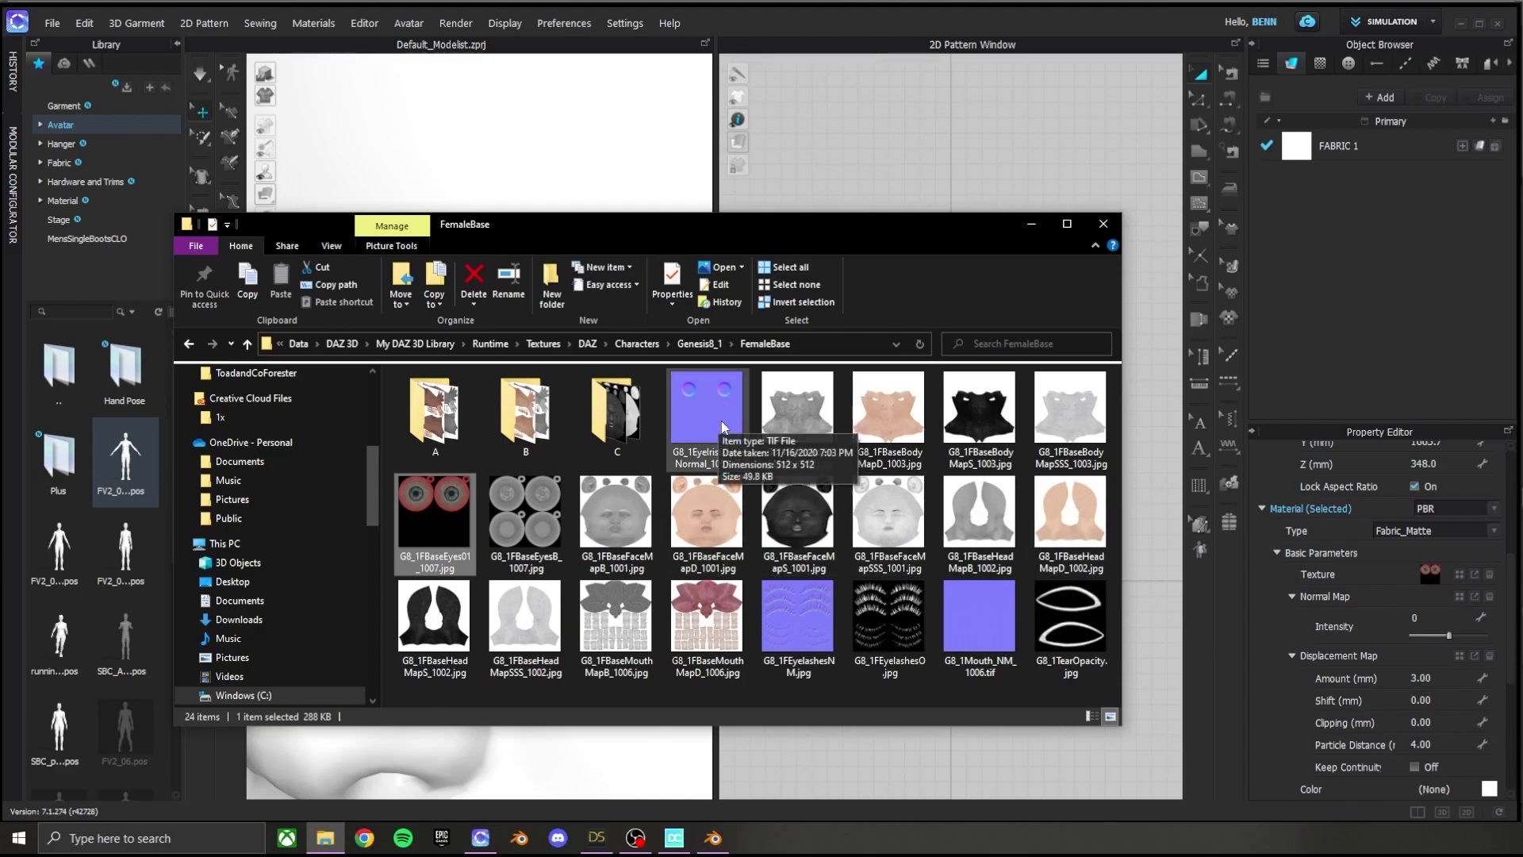
- Load G8_1EyeIrisDepthNormal_1007.tif as the eye's normal map at intensity 10
{"action": "left_click_drag", "start_coordinate": [695, 433], "coordinate": [1431, 595]}
{"action": "left_click_drag", "start_coordinate": [696, 231], "coordinate": [1206, 271]}
{"action": "scroll", "coordinate": [634, 444], "scroll_direction": "up", "scroll_amount": 5}
{"action": "left_click", "coordinate": [627, 434]}
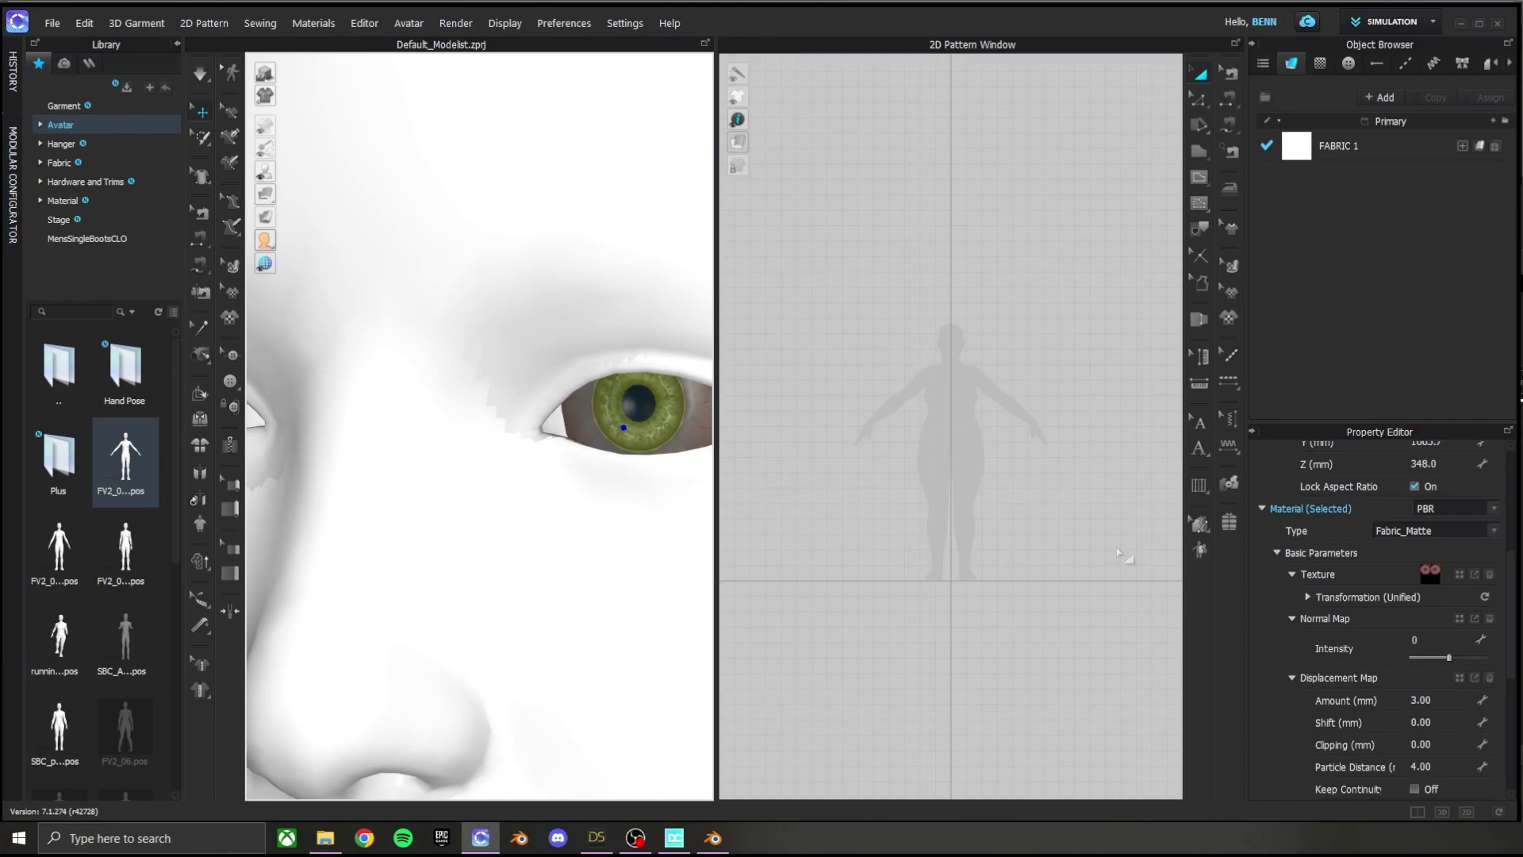
{"action": "left_click", "coordinate": [326, 838]}
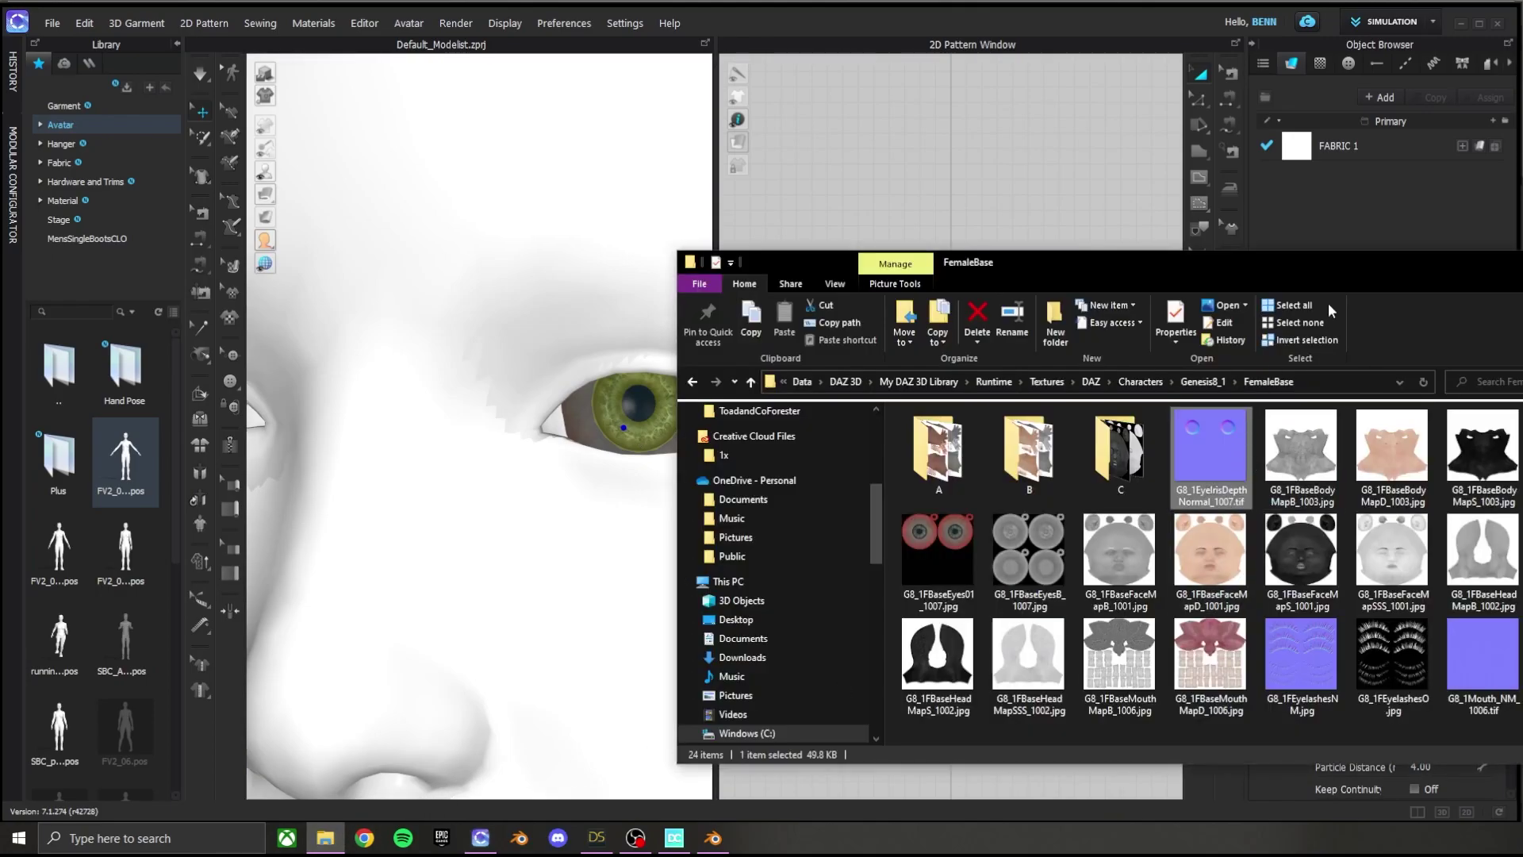
{"action": "left_click_drag", "start_coordinate": [1210, 456], "coordinate": [1455, 615]}
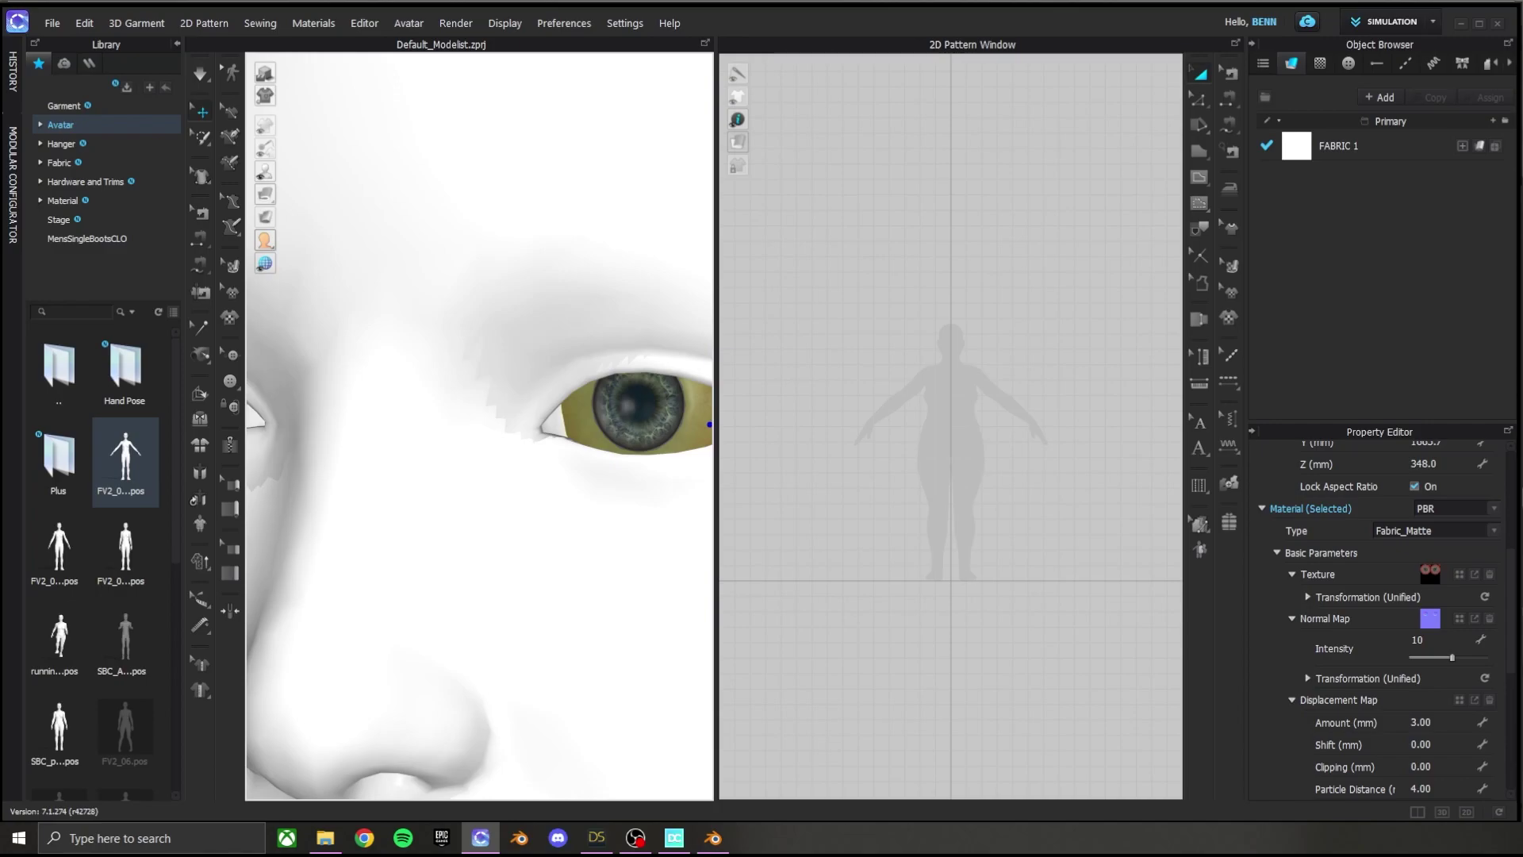
- Apply G8_1FBaseEyesB_1007.jpg as the eye material's Displacement Map
{"action": "key", "text": "alt+Tab"}
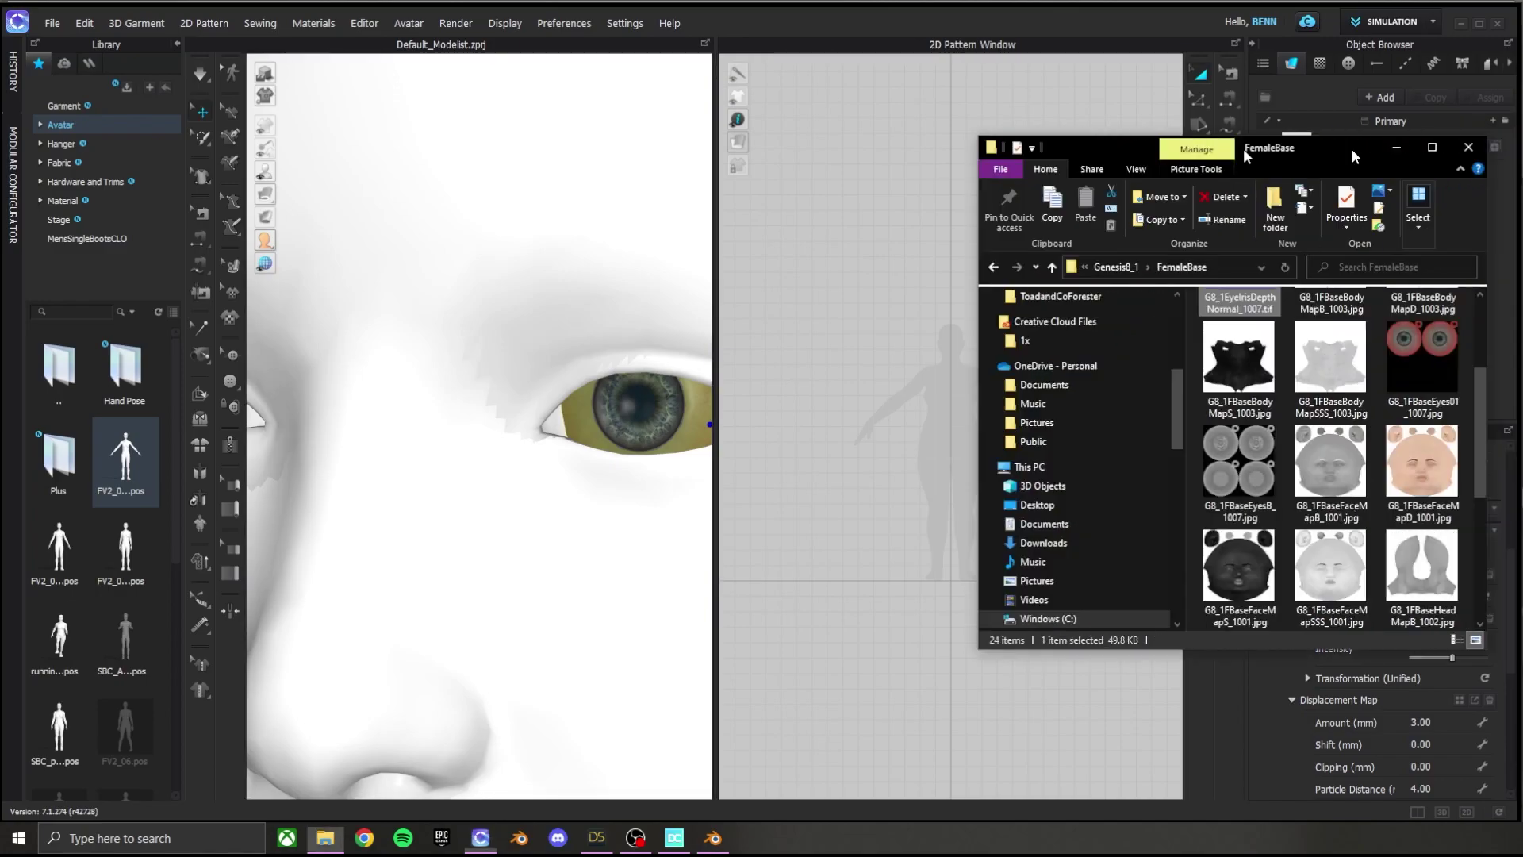
{"action": "left_click_drag", "start_coordinate": [1270, 143], "coordinate": [760, 101]}
{"action": "left_click", "coordinate": [729, 468]}
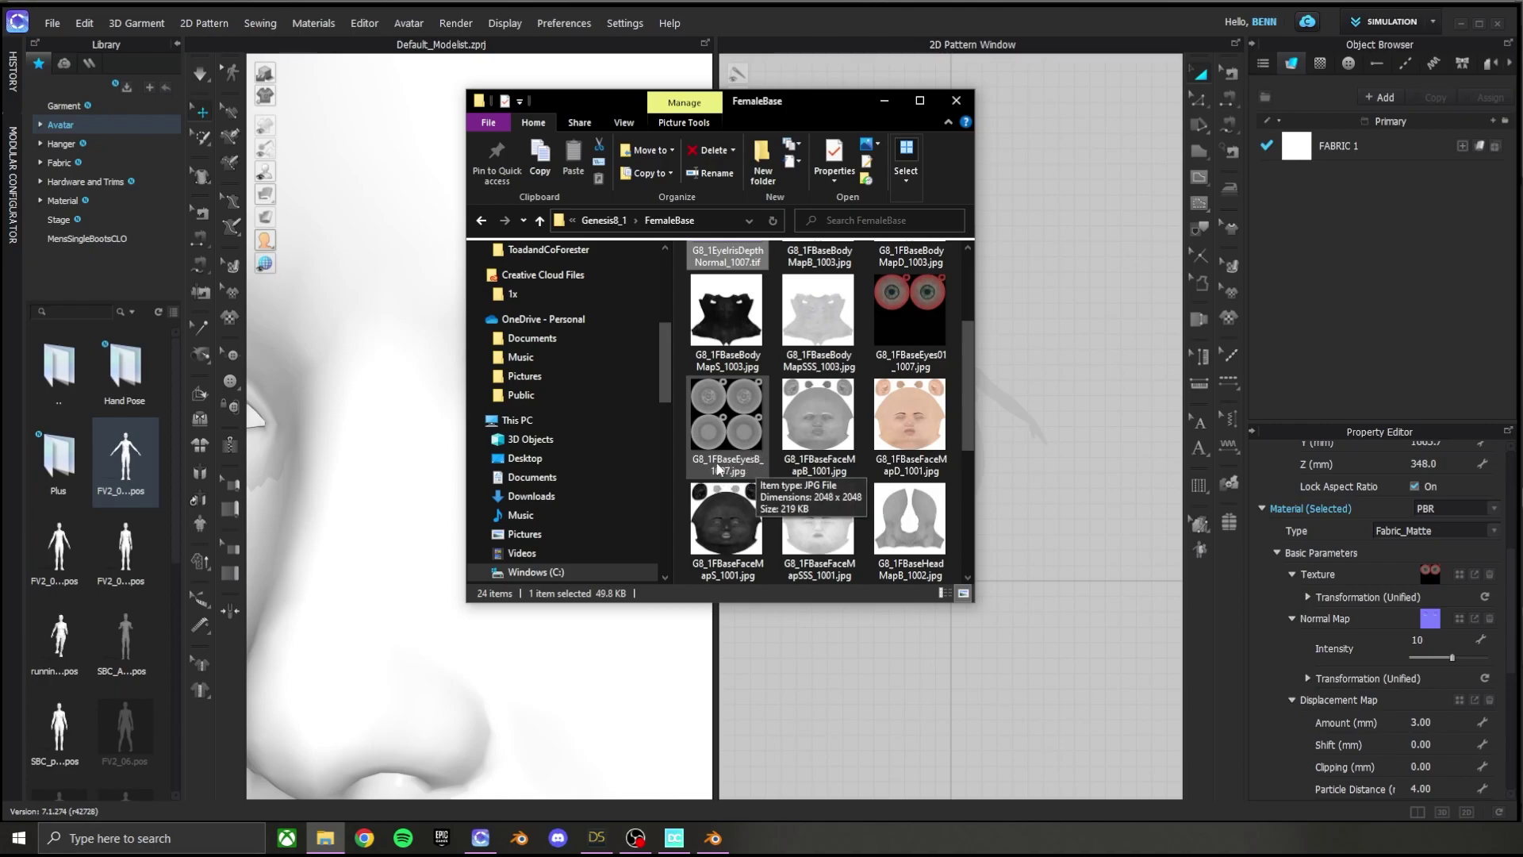
{"action": "left_click", "coordinate": [885, 100]}
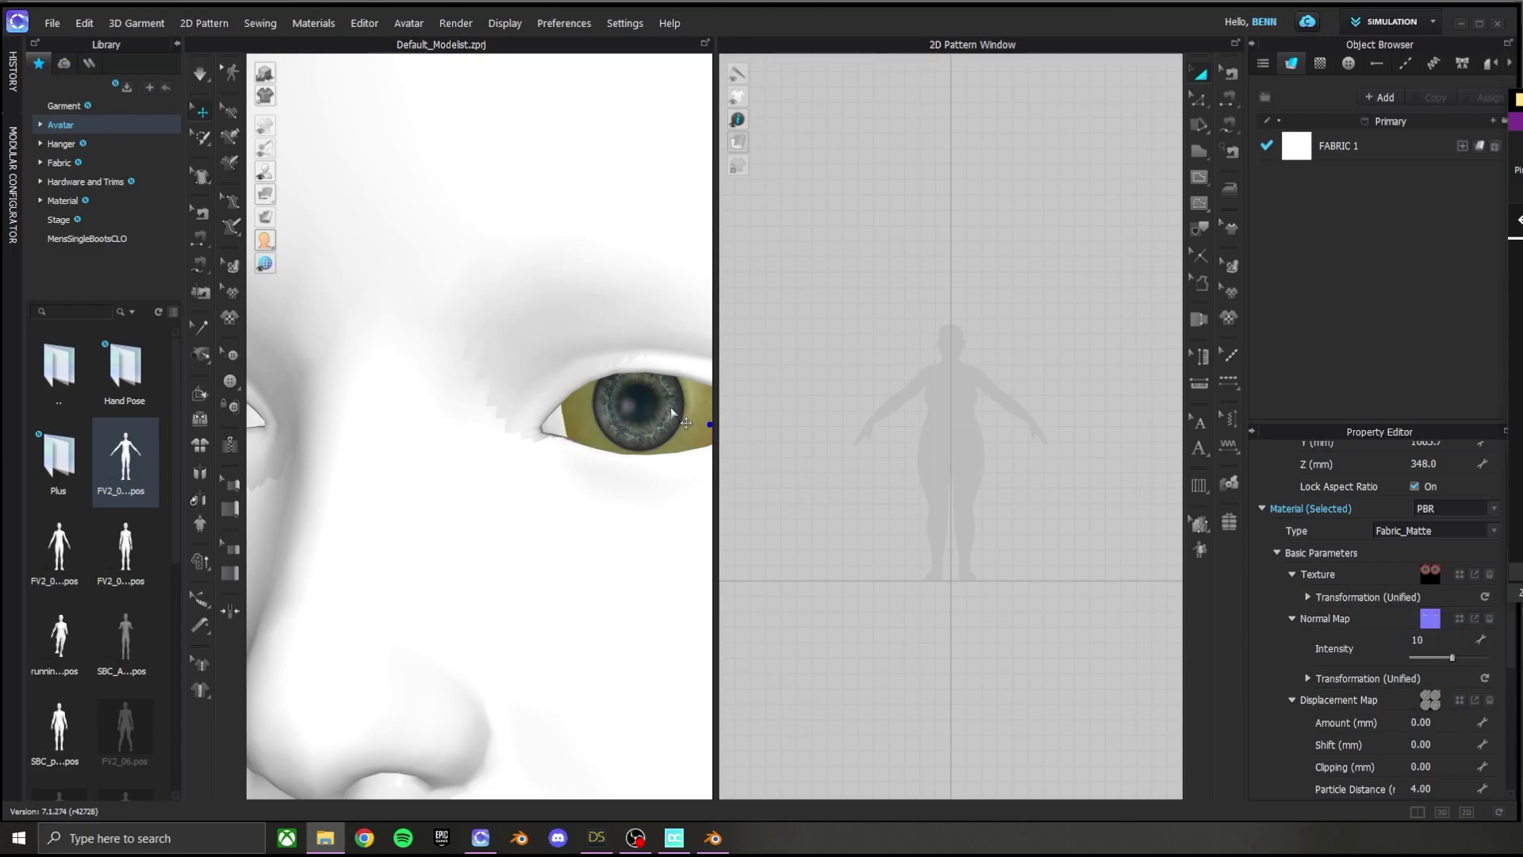
- Remove the eye's displacement map, comparing before and after with undo and redo
{"action": "left_click", "coordinate": [1489, 700]}
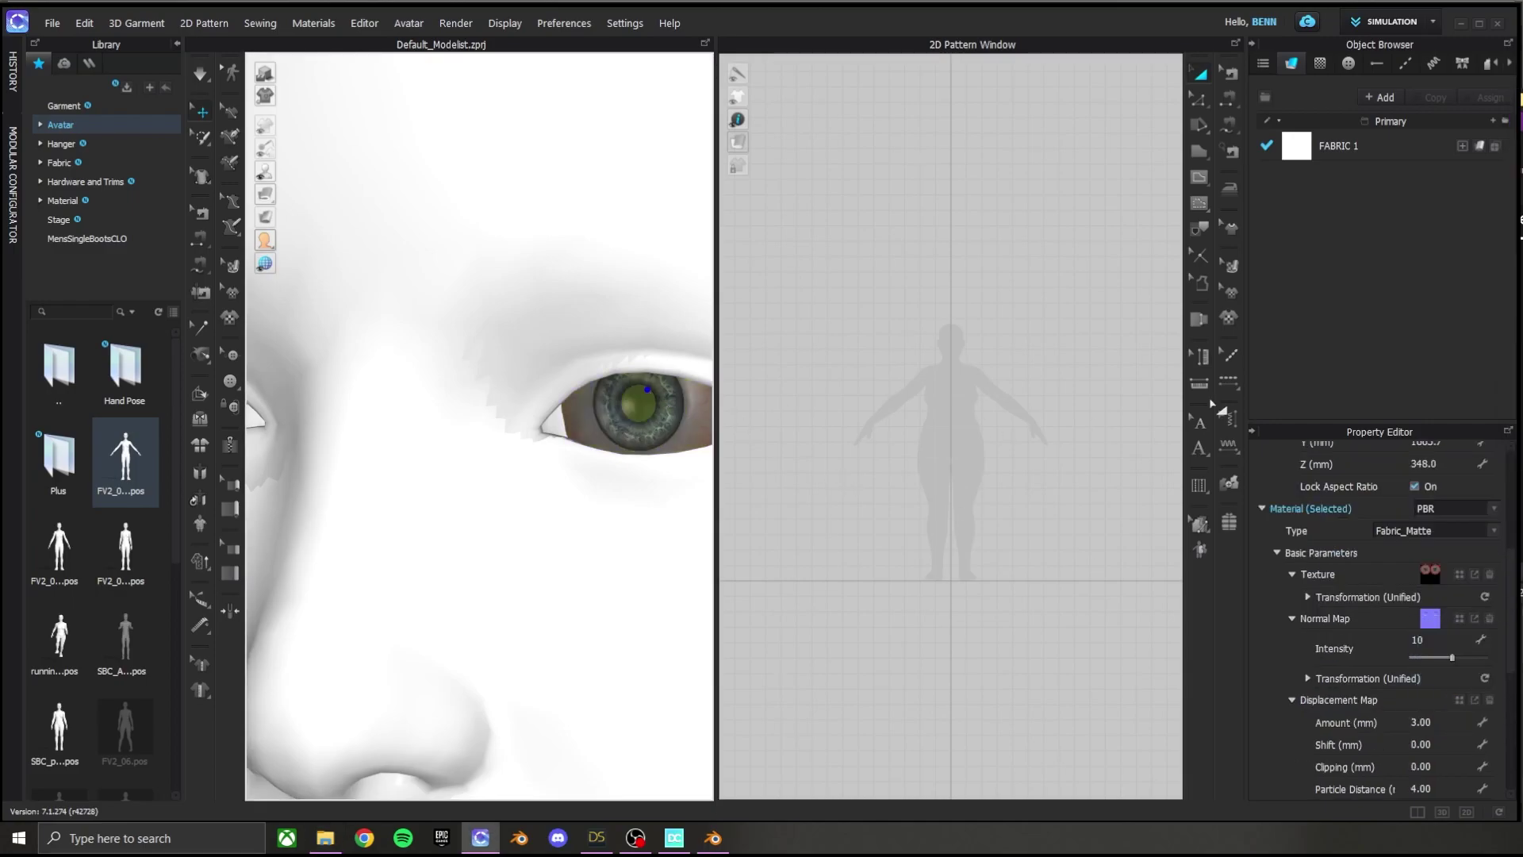
{"action": "key", "text": "ctrl+z"}
{"action": "scroll", "coordinate": [556, 432], "scroll_direction": "down", "scroll_amount": 2}
{"action": "key", "text": "ctrl+y"}
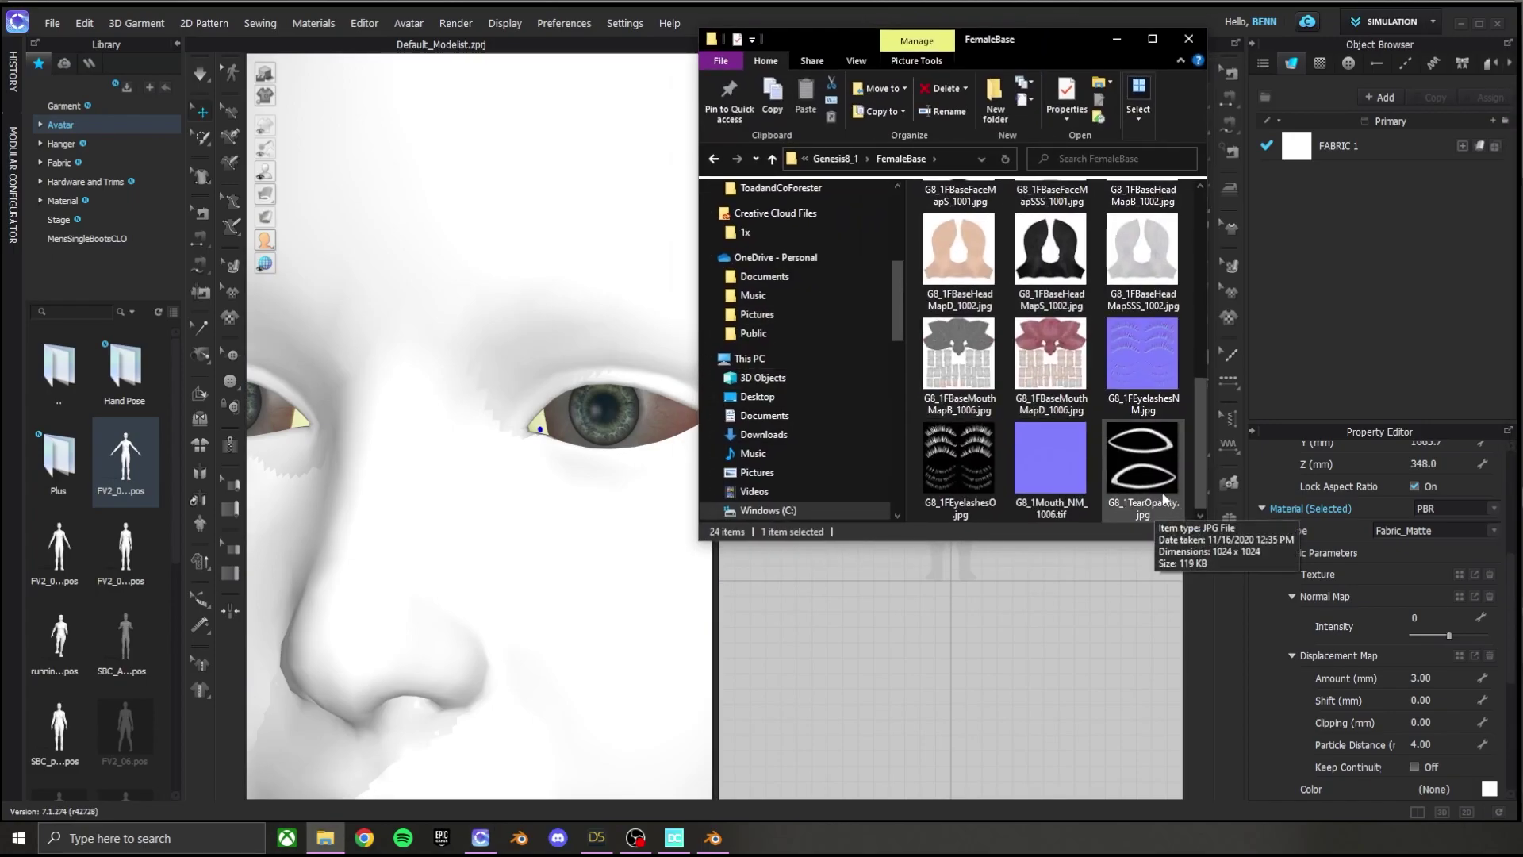
- Select the avatar's face skin and drag a skin map image onto its Material texture slot
{"action": "left_click", "coordinate": [476, 527]}
{"action": "scroll", "coordinate": [484, 524], "scroll_direction": "up", "scroll_amount": 5}
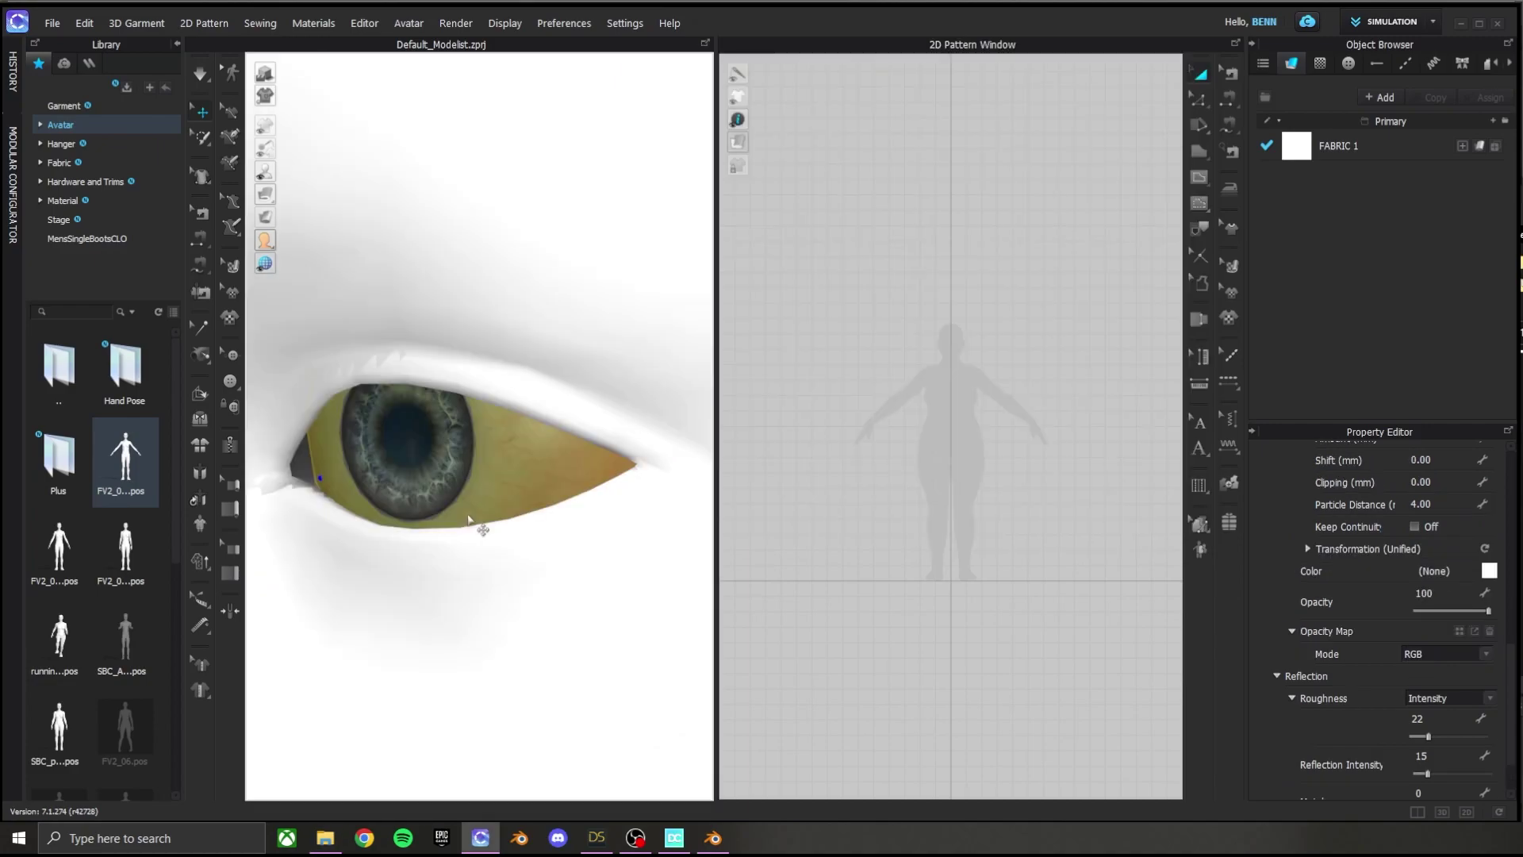
{"action": "scroll", "coordinate": [554, 511], "scroll_direction": "down", "scroll_amount": 5}
{"action": "left_click", "coordinate": [554, 514]}
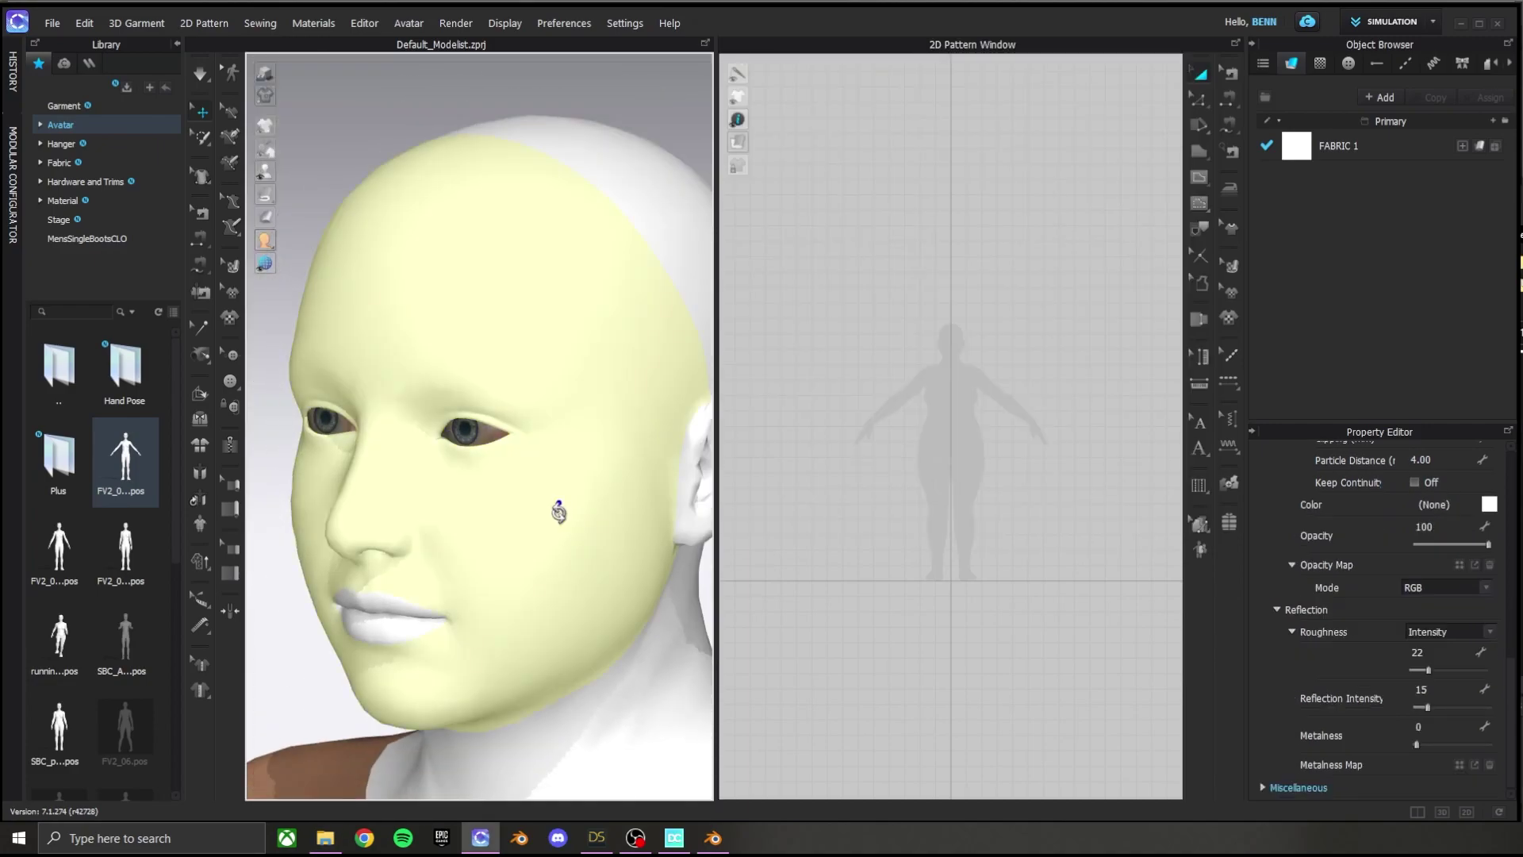
{"action": "scroll", "coordinate": [554, 514], "scroll_direction": "down", "scroll_amount": 2}
{"action": "scroll", "coordinate": [1409, 545], "scroll_direction": "up", "scroll_amount": 10}
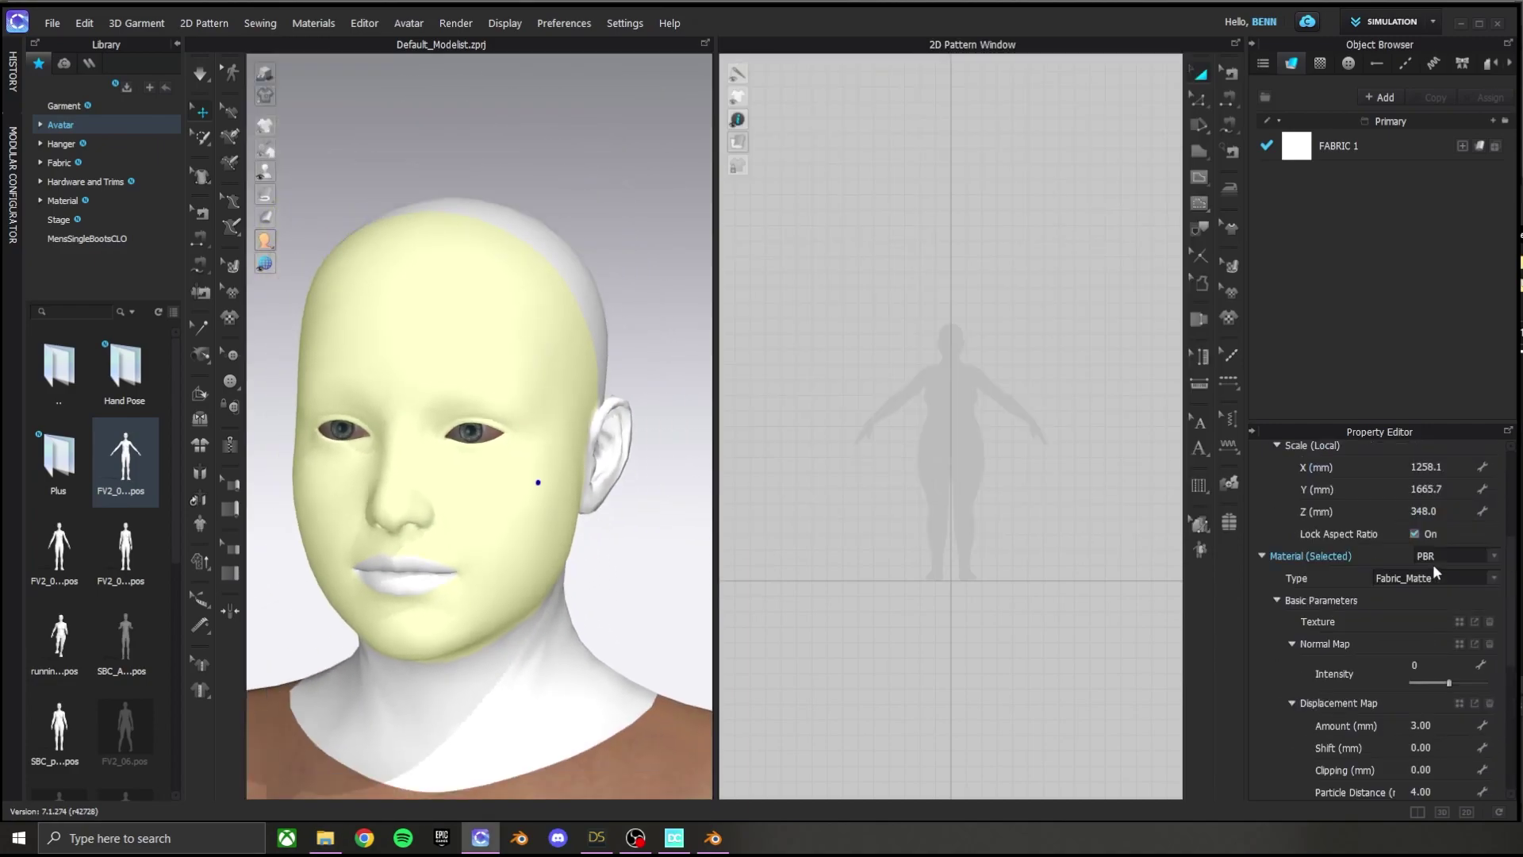
{"action": "scroll", "coordinate": [1436, 572], "scroll_direction": "down", "scroll_amount": 3}
{"action": "left_click_drag", "start_coordinate": [1438, 555], "coordinate": [1462, 673]}
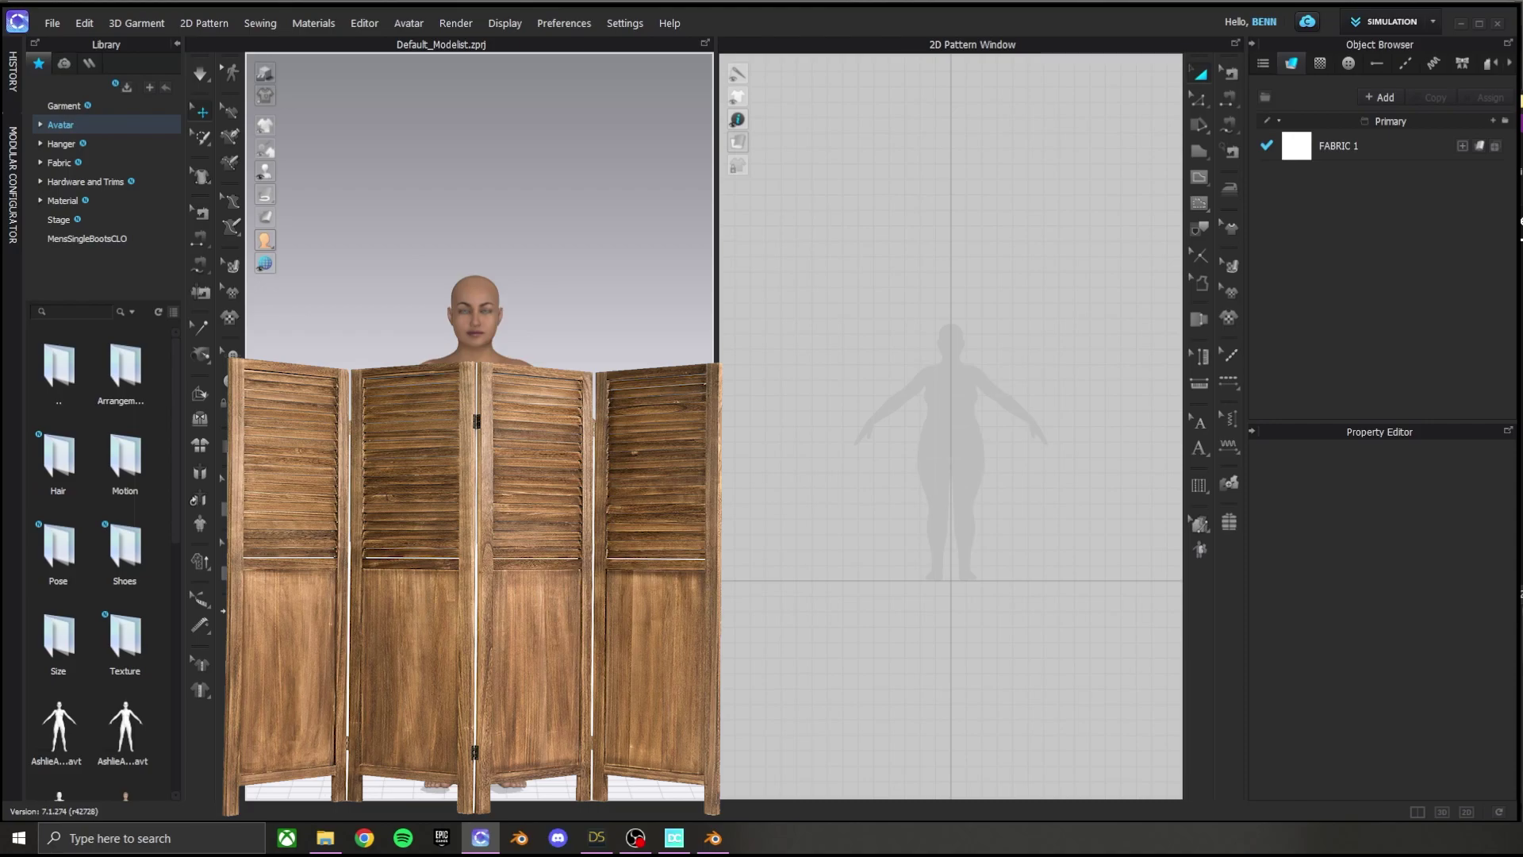
- Select the avatar and save it as an avatar file over ASTM18Tut_Rigging_Only.avt, confirming the replacement
{"action": "left_click", "coordinate": [475, 309]}
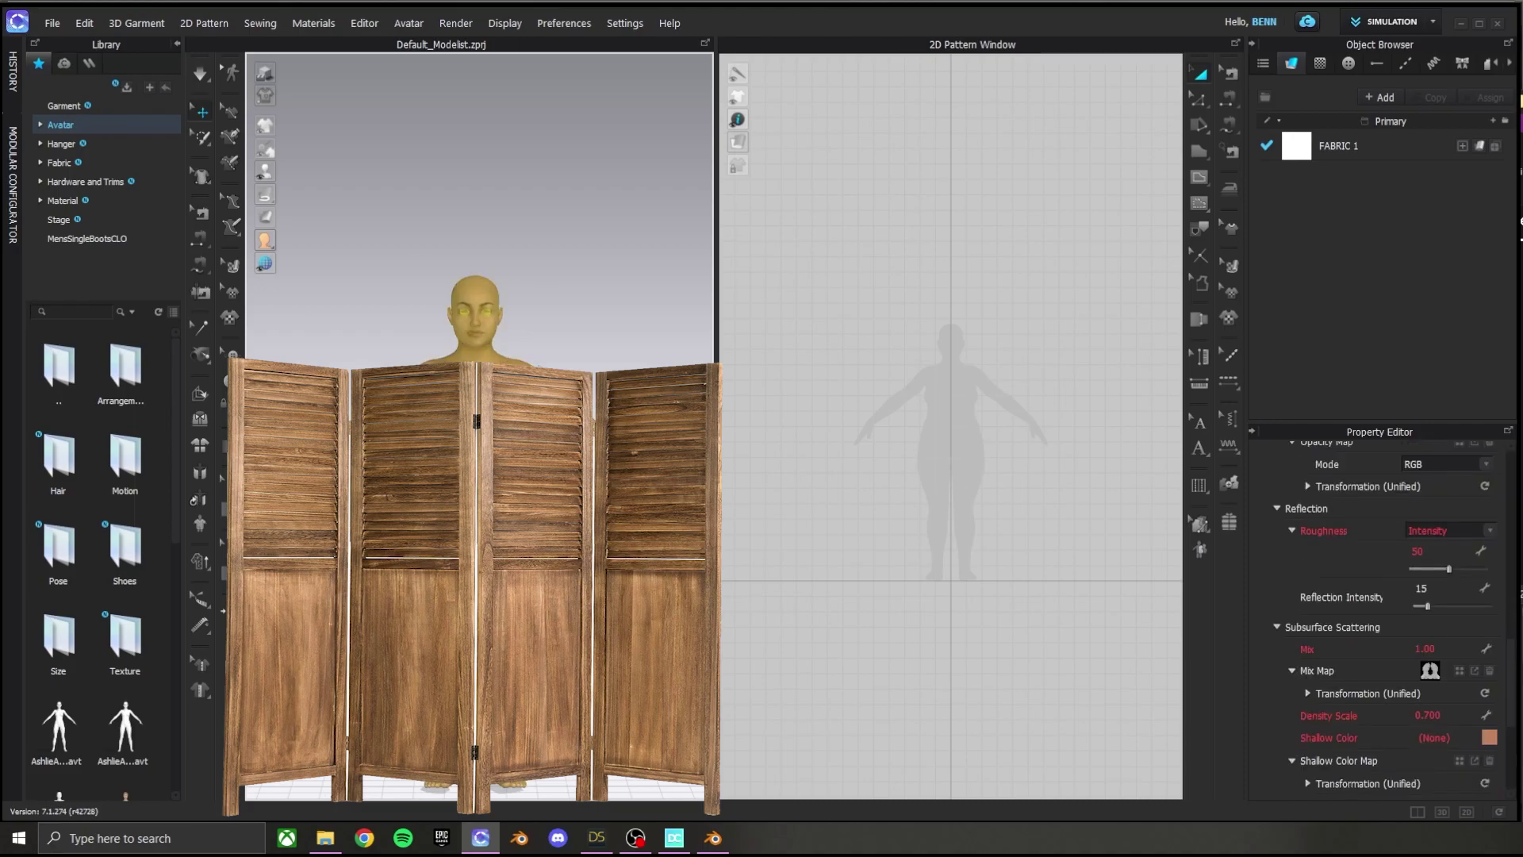
{"action": "left_click", "coordinate": [594, 334]}
{"action": "left_click", "coordinate": [475, 309]}
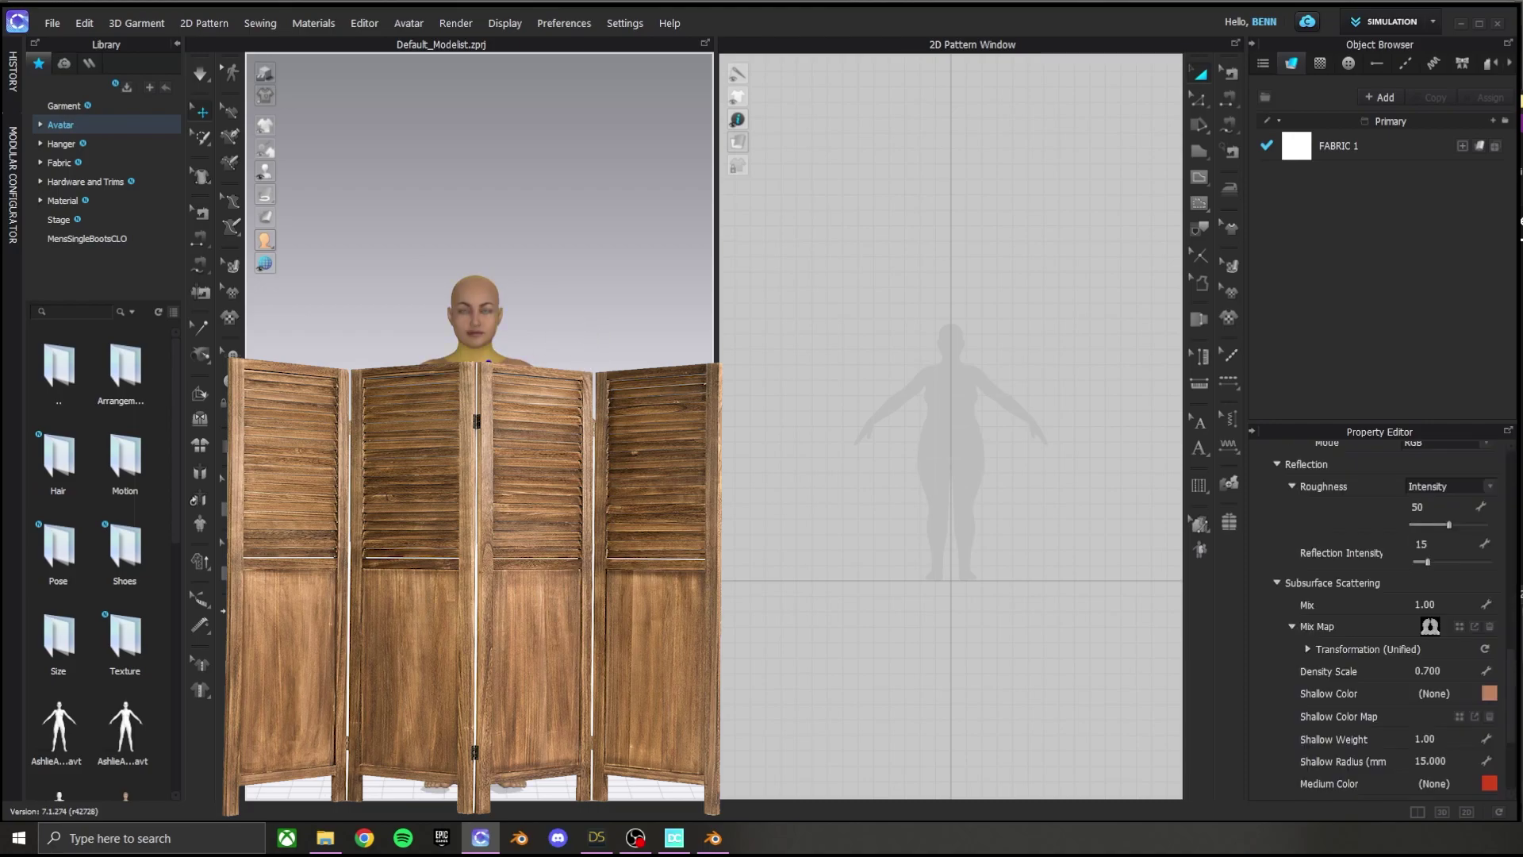
{"action": "left_click", "coordinate": [52, 24]}
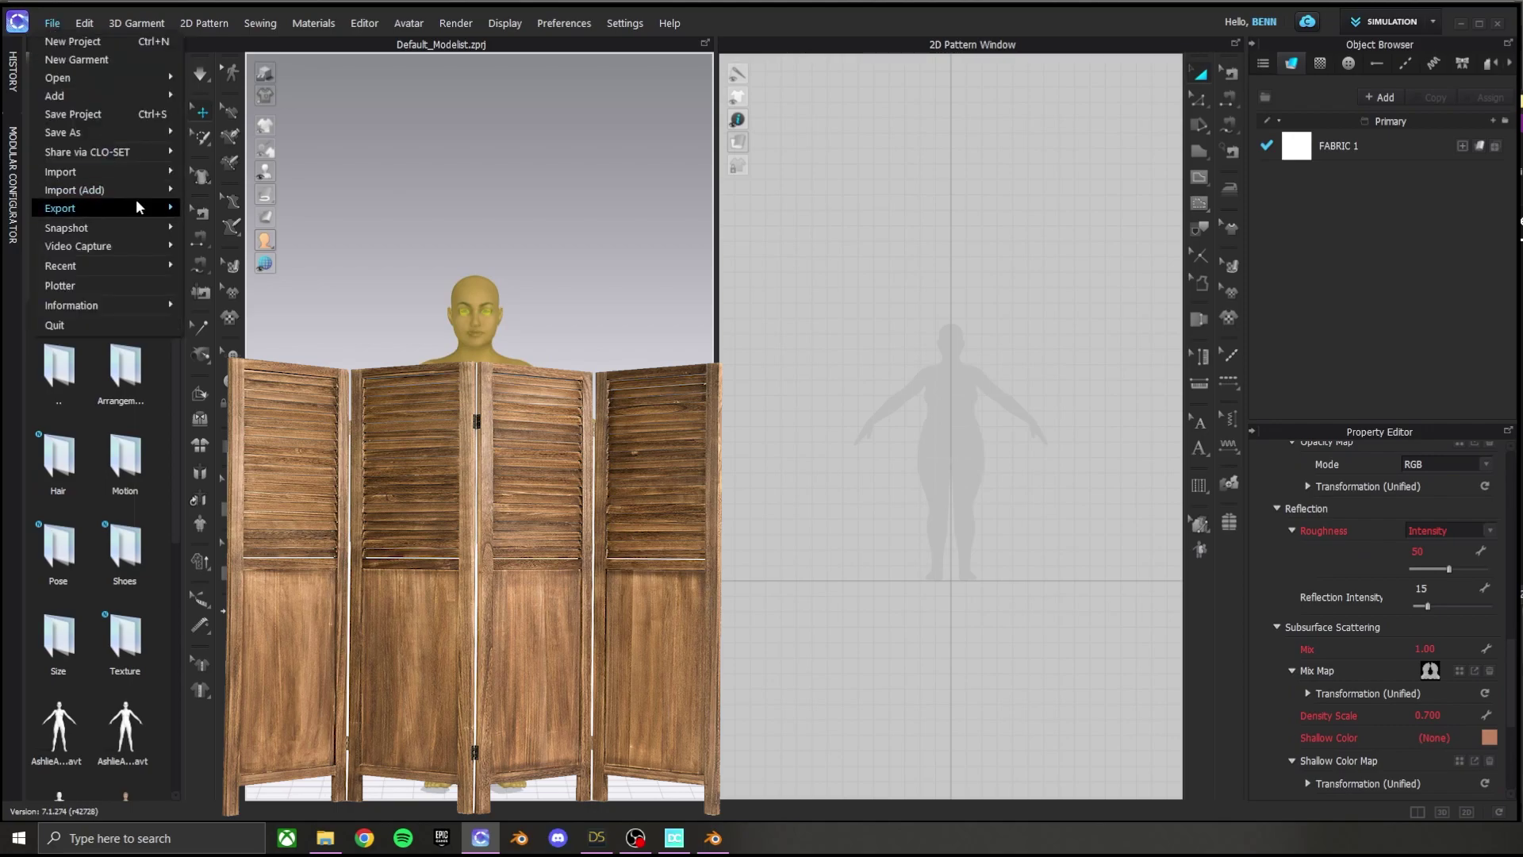
{"action": "mouse_move", "coordinate": [126, 136]}
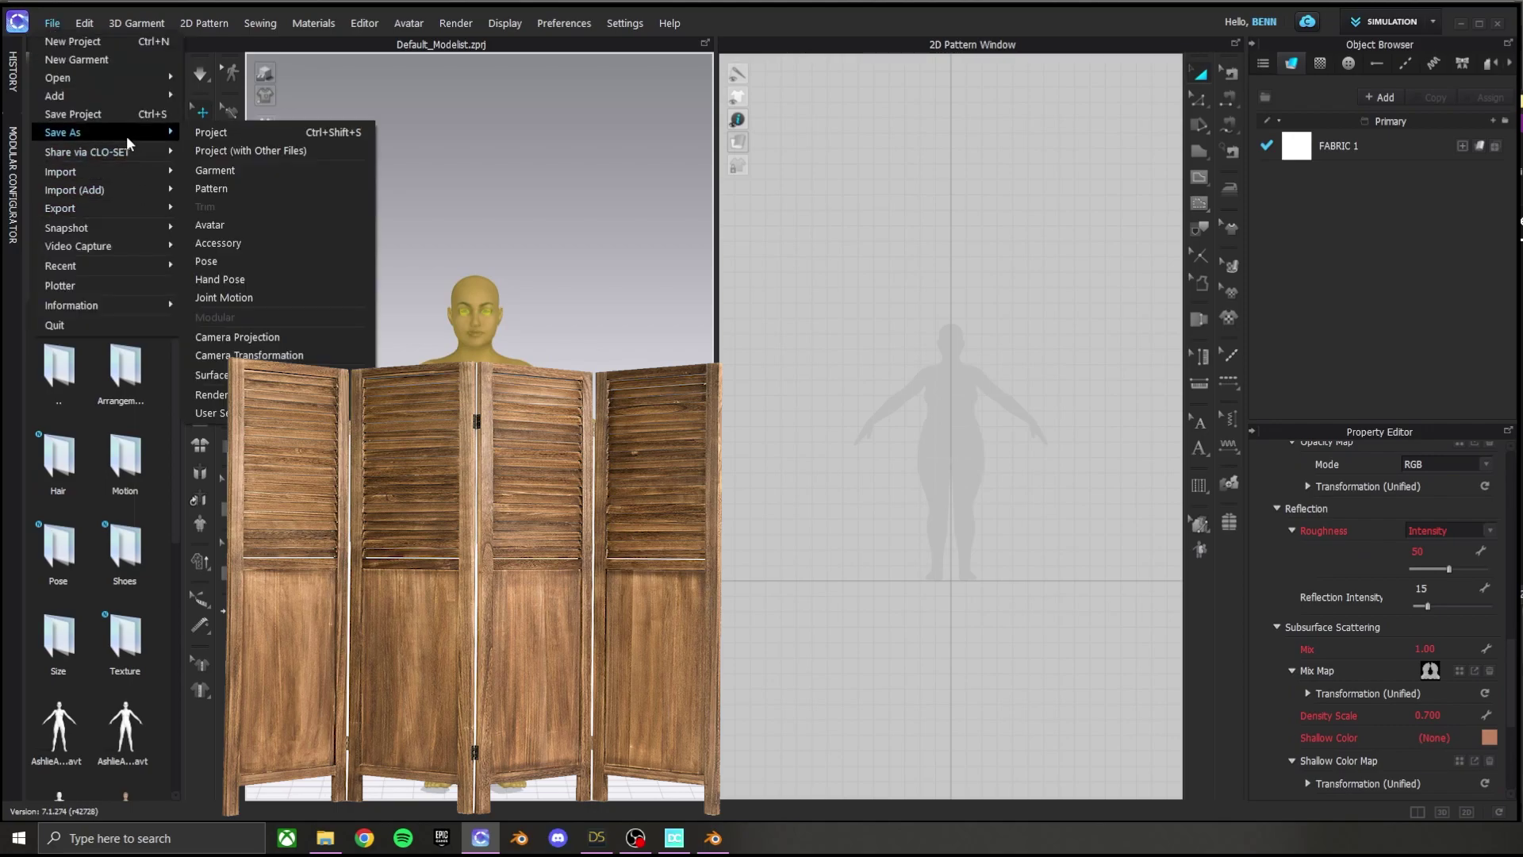
{"action": "left_click", "coordinate": [252, 225]}
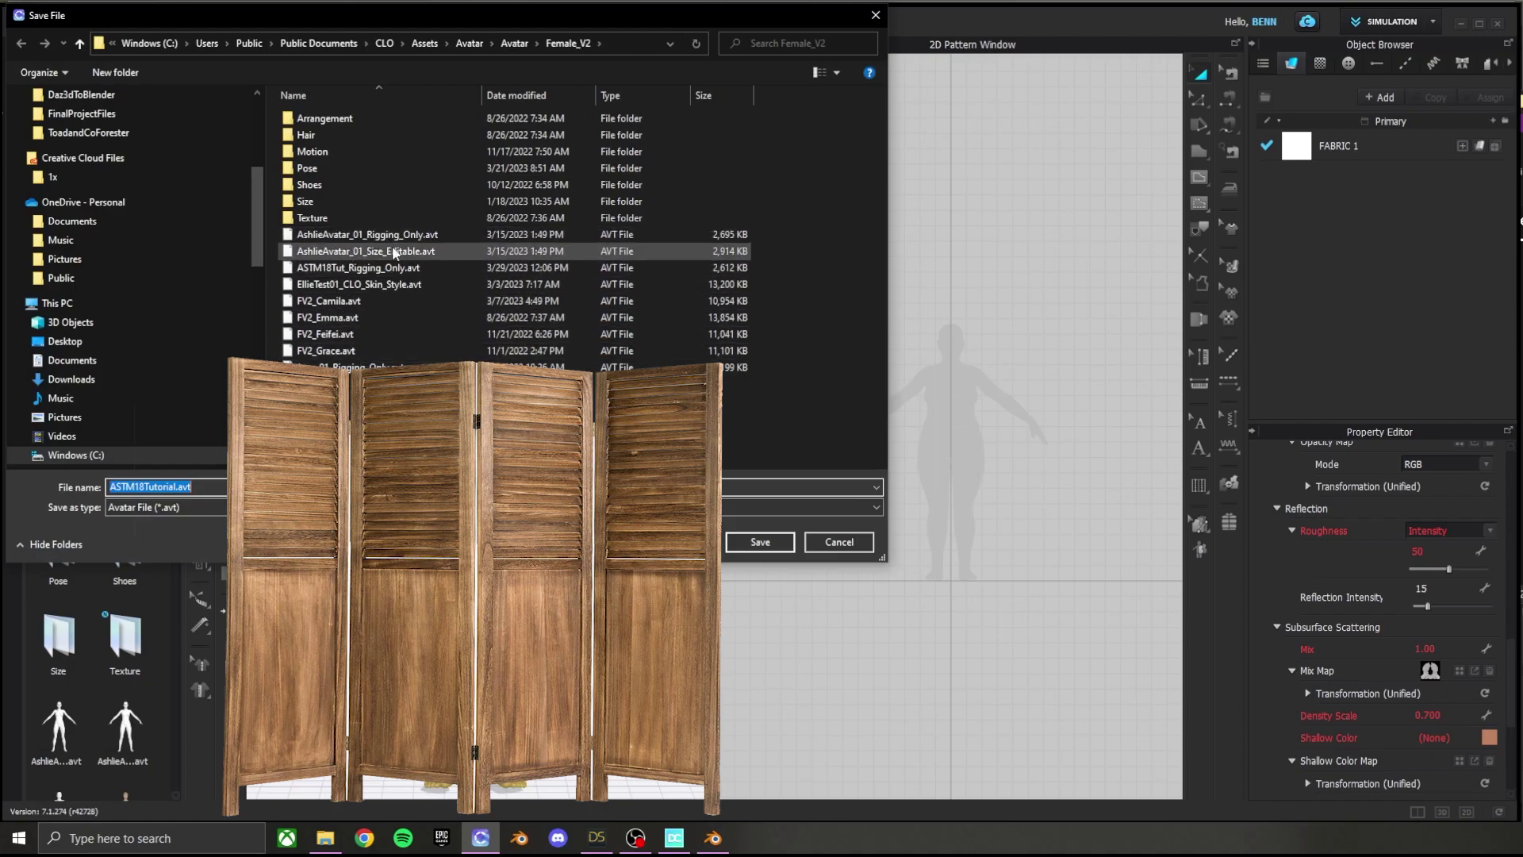
{"action": "left_click", "coordinate": [407, 270]}
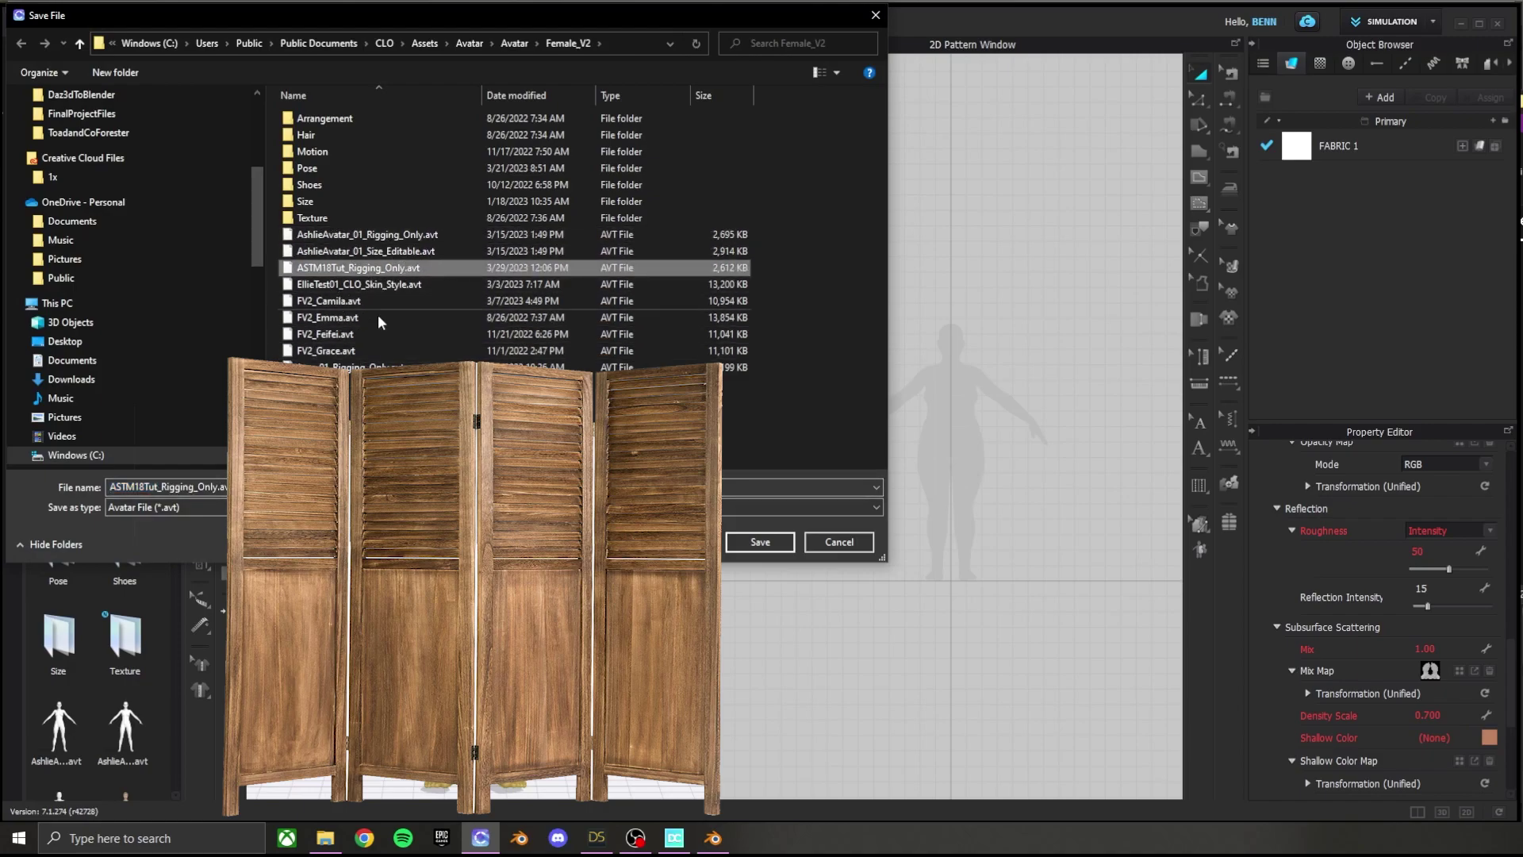
{"action": "left_click", "coordinate": [760, 543]}
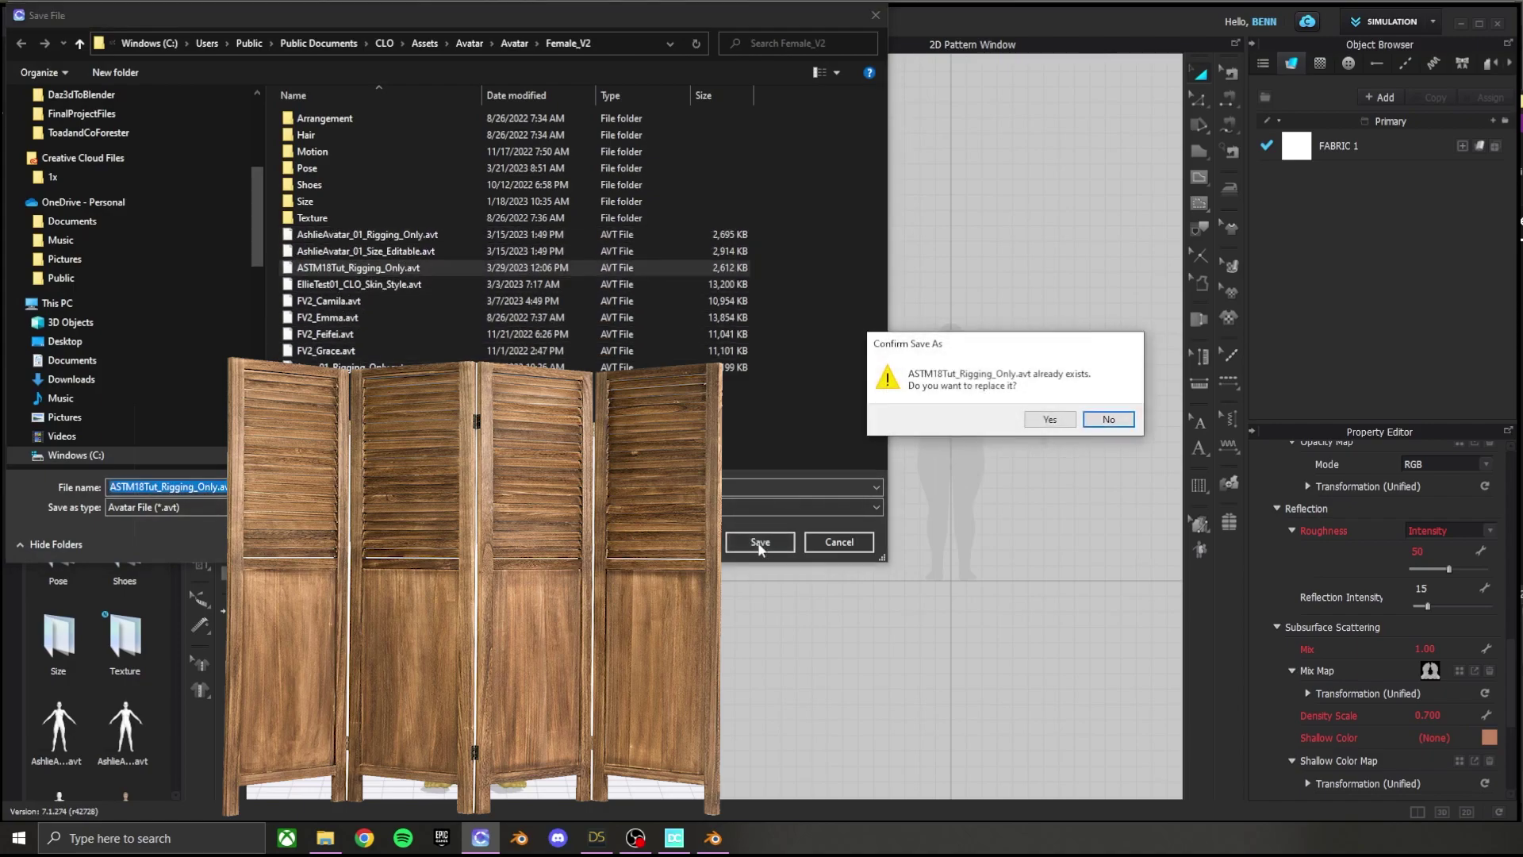
{"action": "left_click", "coordinate": [1046, 420]}
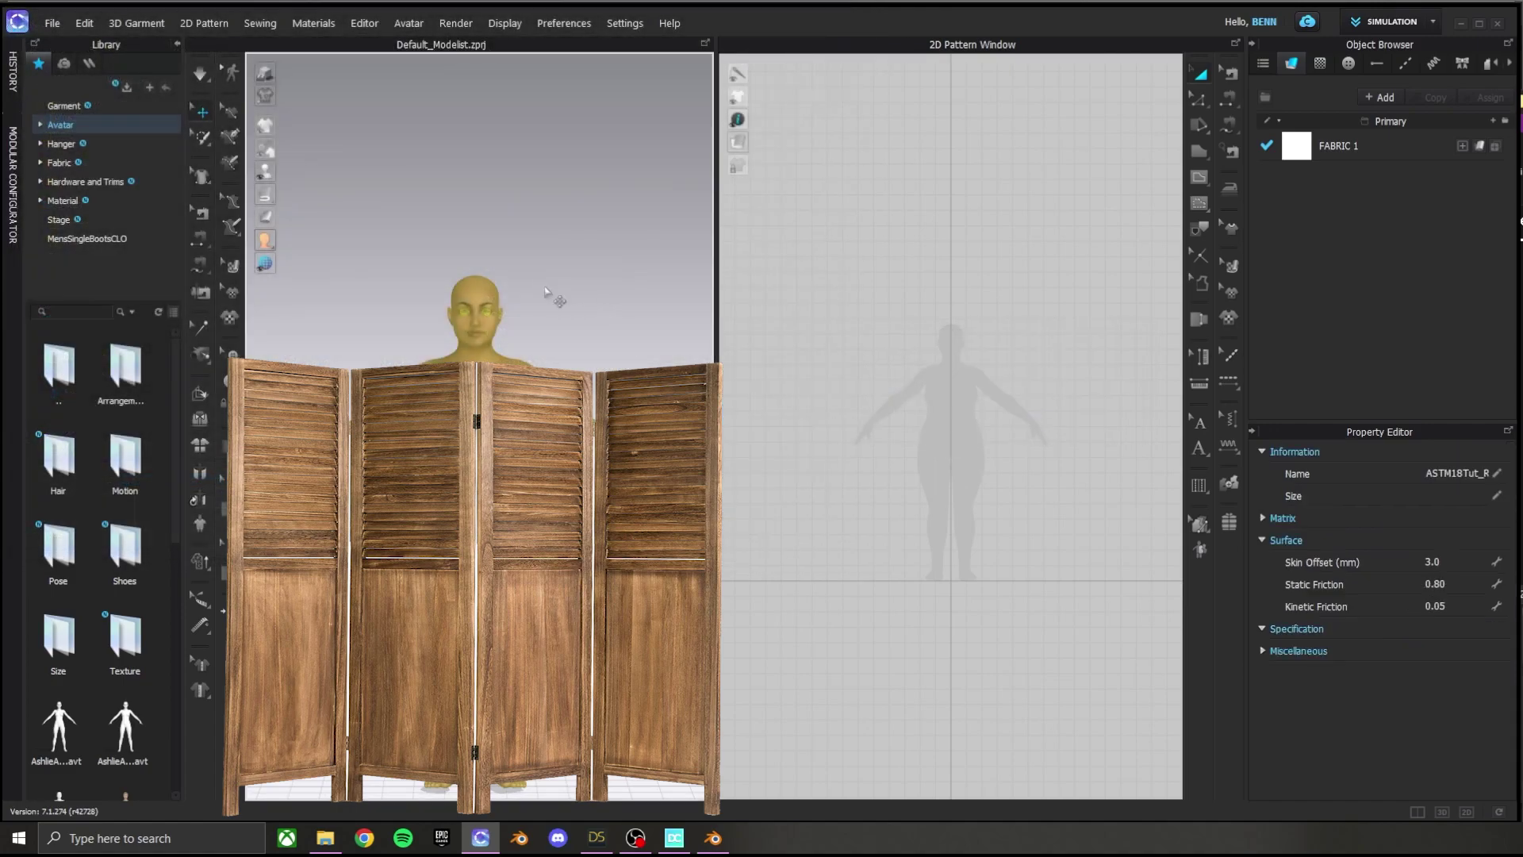
- Load a stock avatar from the Library, then reopen the saved ASTM18Tut avatar
{"action": "scroll", "coordinate": [136, 702], "scroll_direction": "down", "scroll_amount": 3}
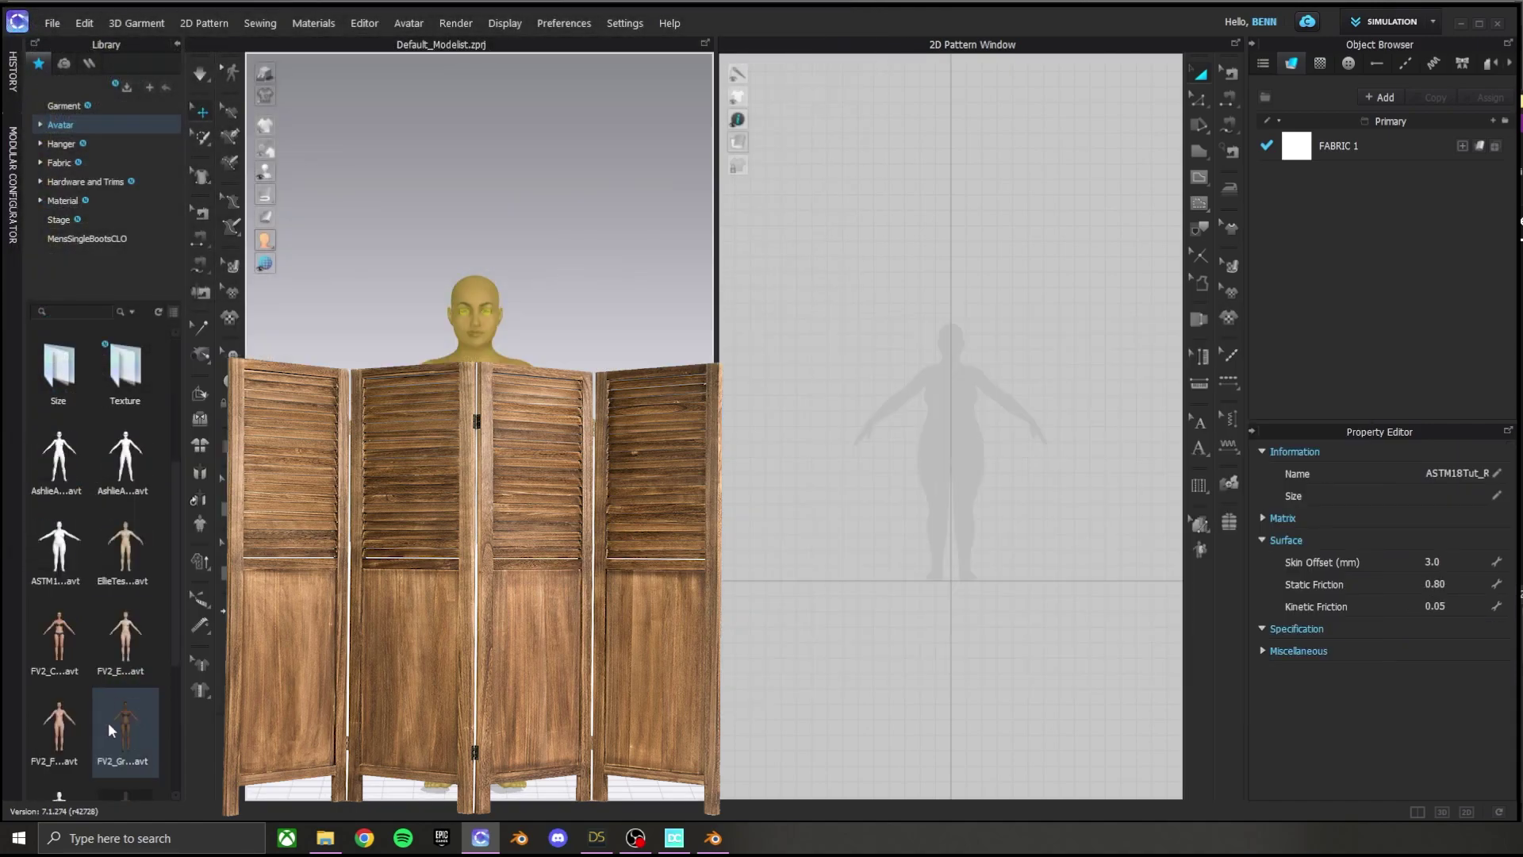
{"action": "double_click", "coordinate": [109, 727]}
{"action": "left_click", "coordinate": [750, 457]}
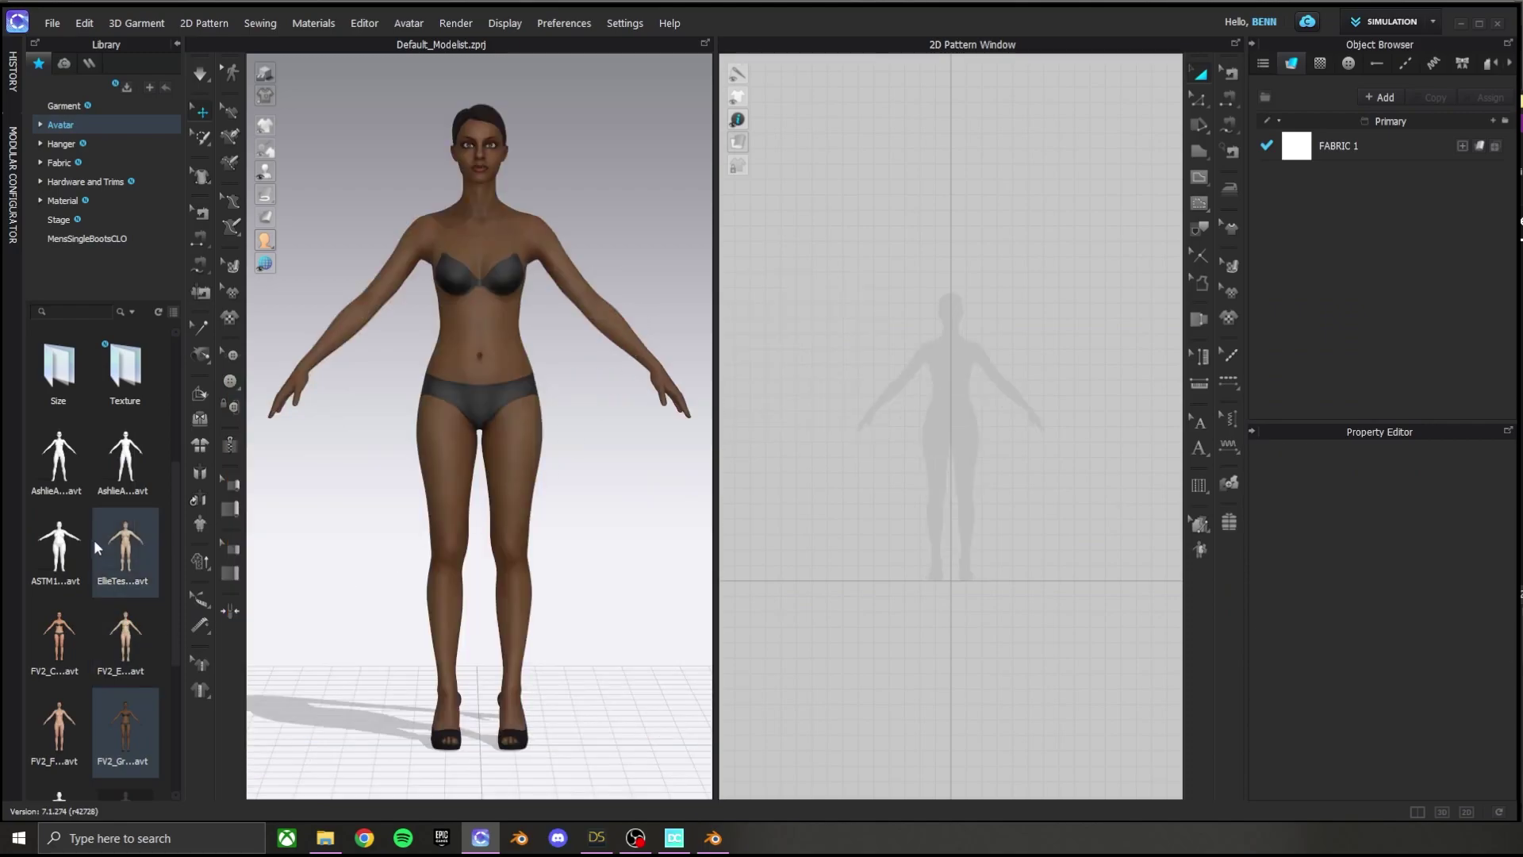
{"action": "double_click", "coordinate": [86, 548]}
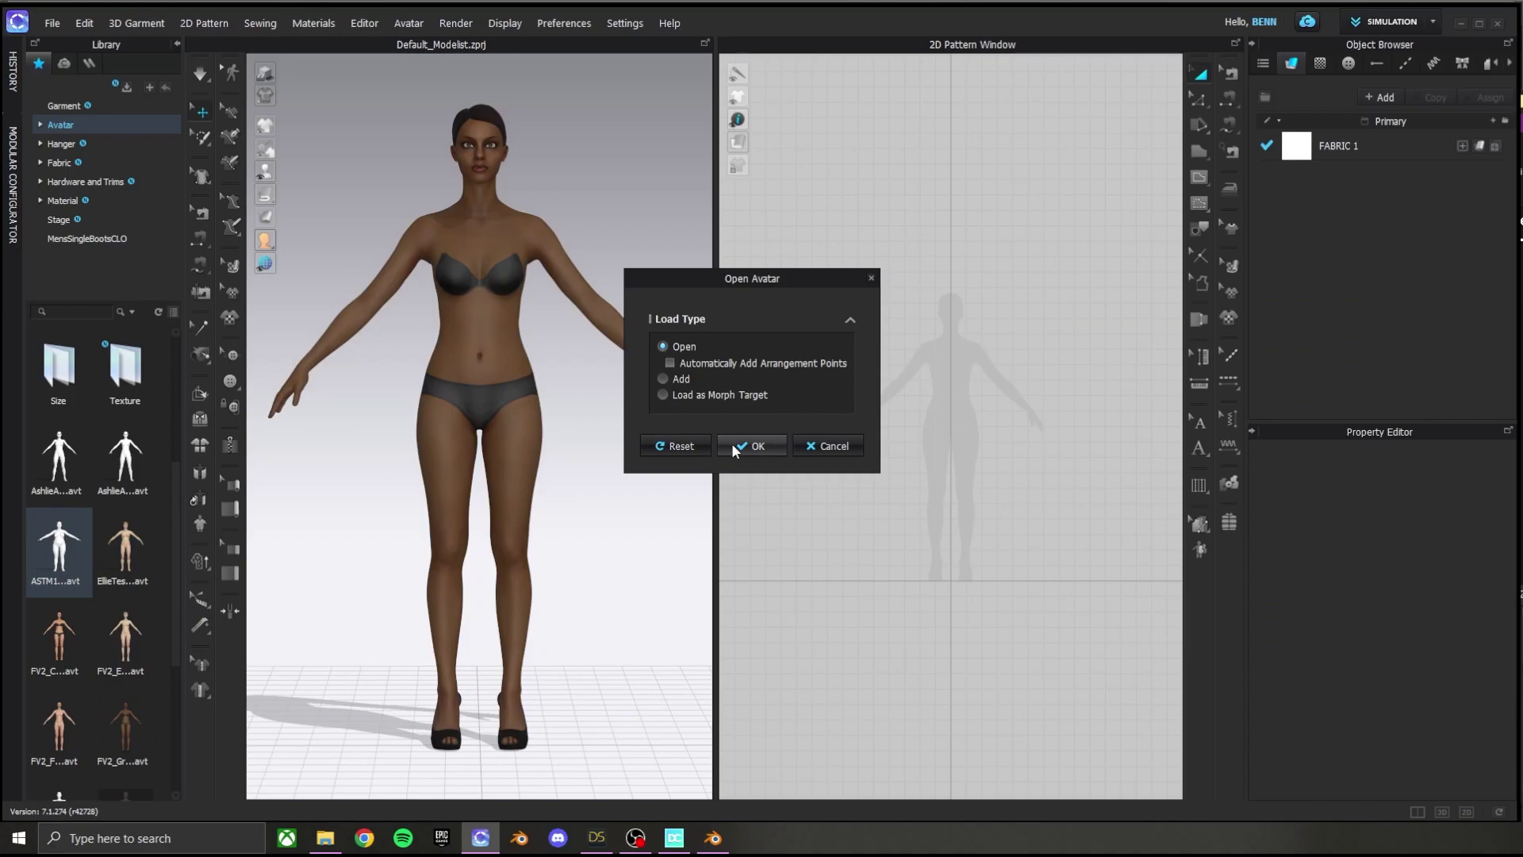
{"action": "left_click", "coordinate": [742, 446]}
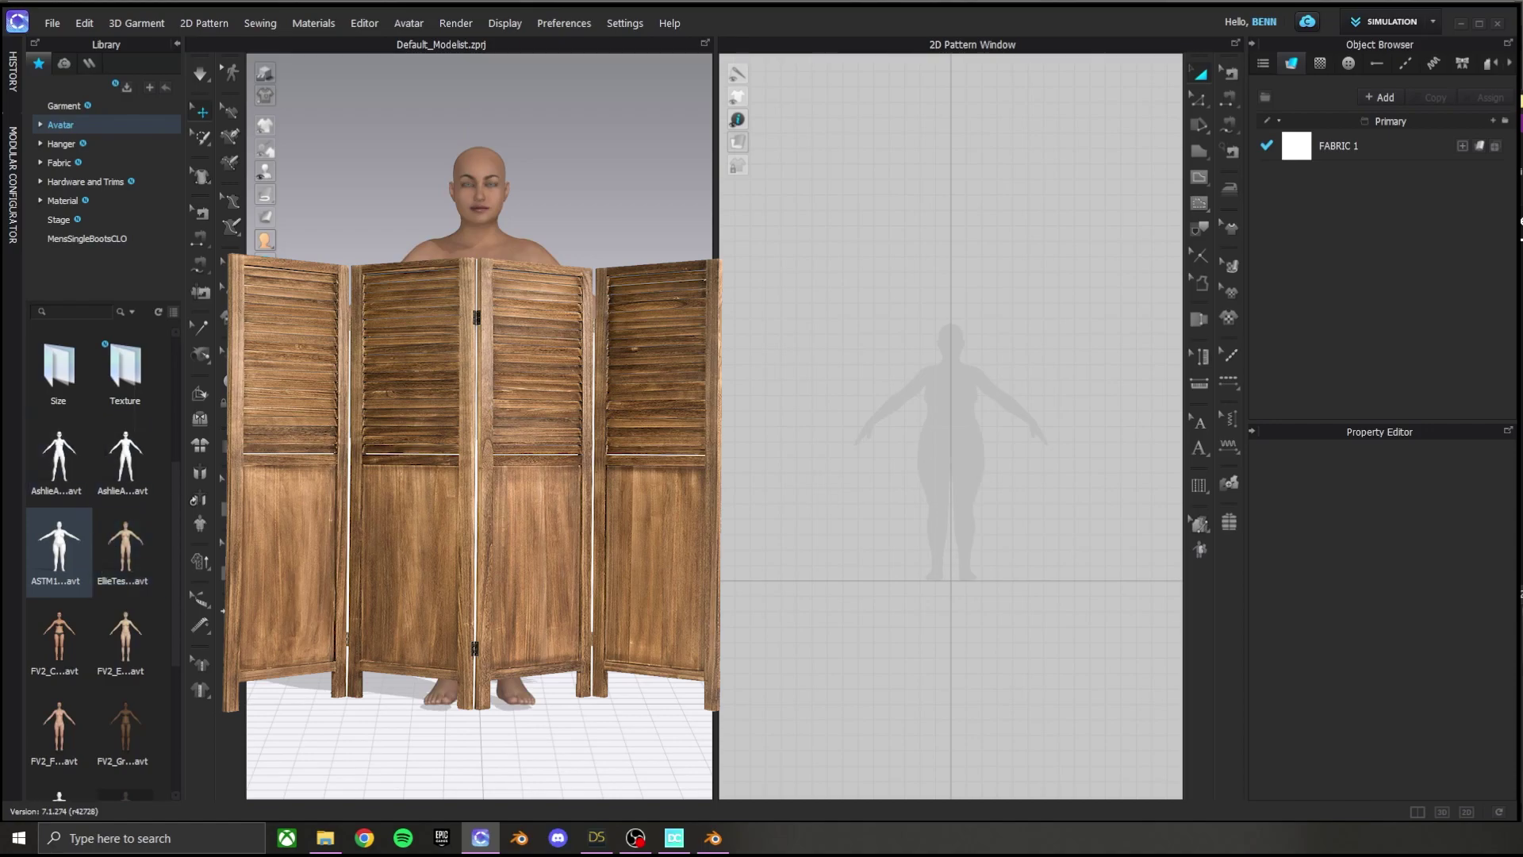
- Show the ASTM18Tut avatar's joints to check its rigging skeleton
{"action": "mouse_move", "coordinate": [265, 170]}
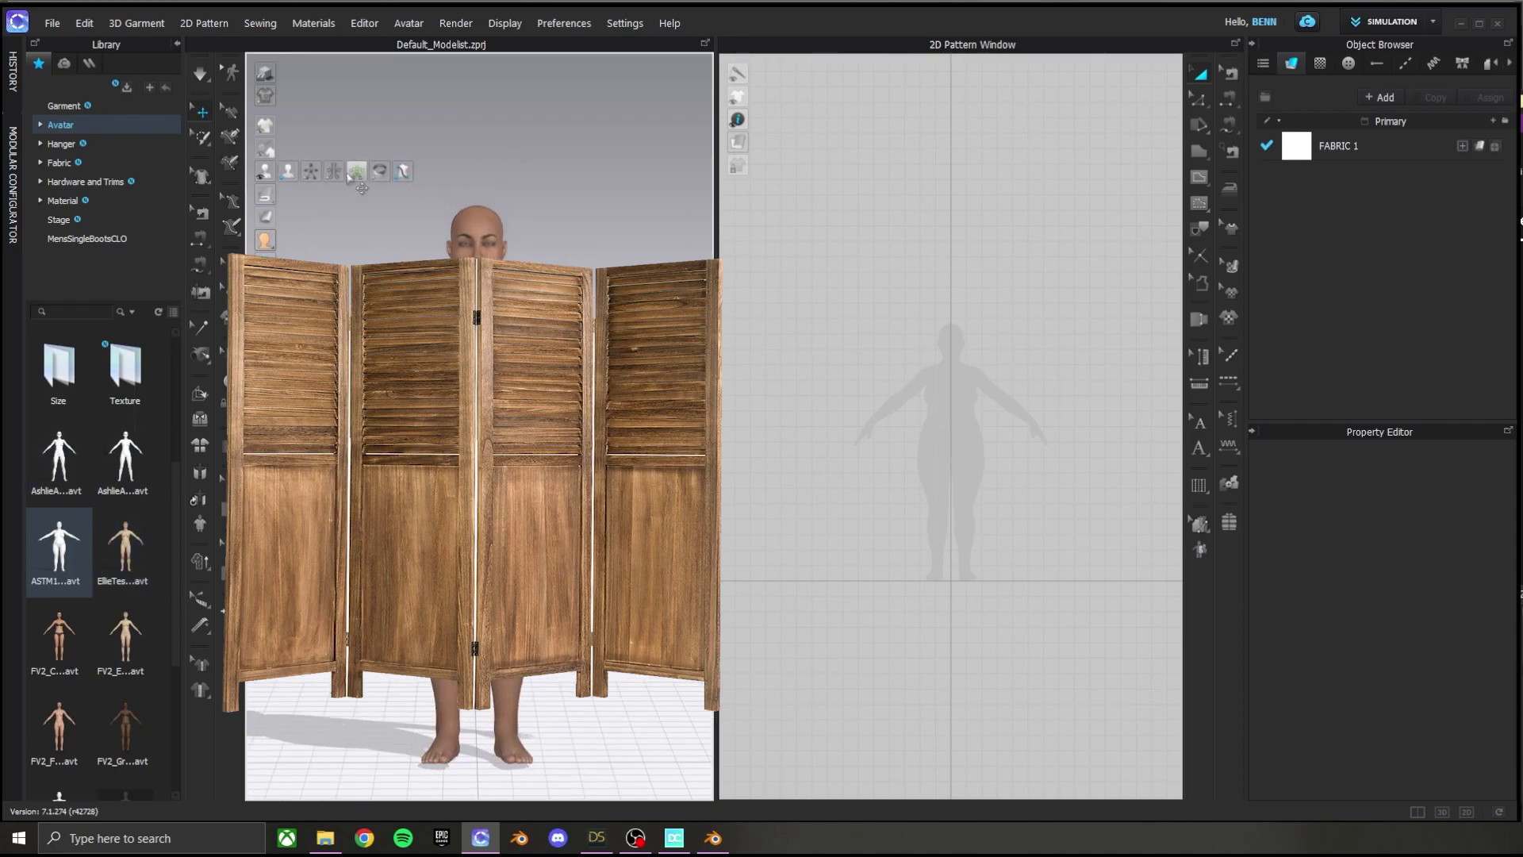
{"action": "left_click", "coordinate": [355, 172]}
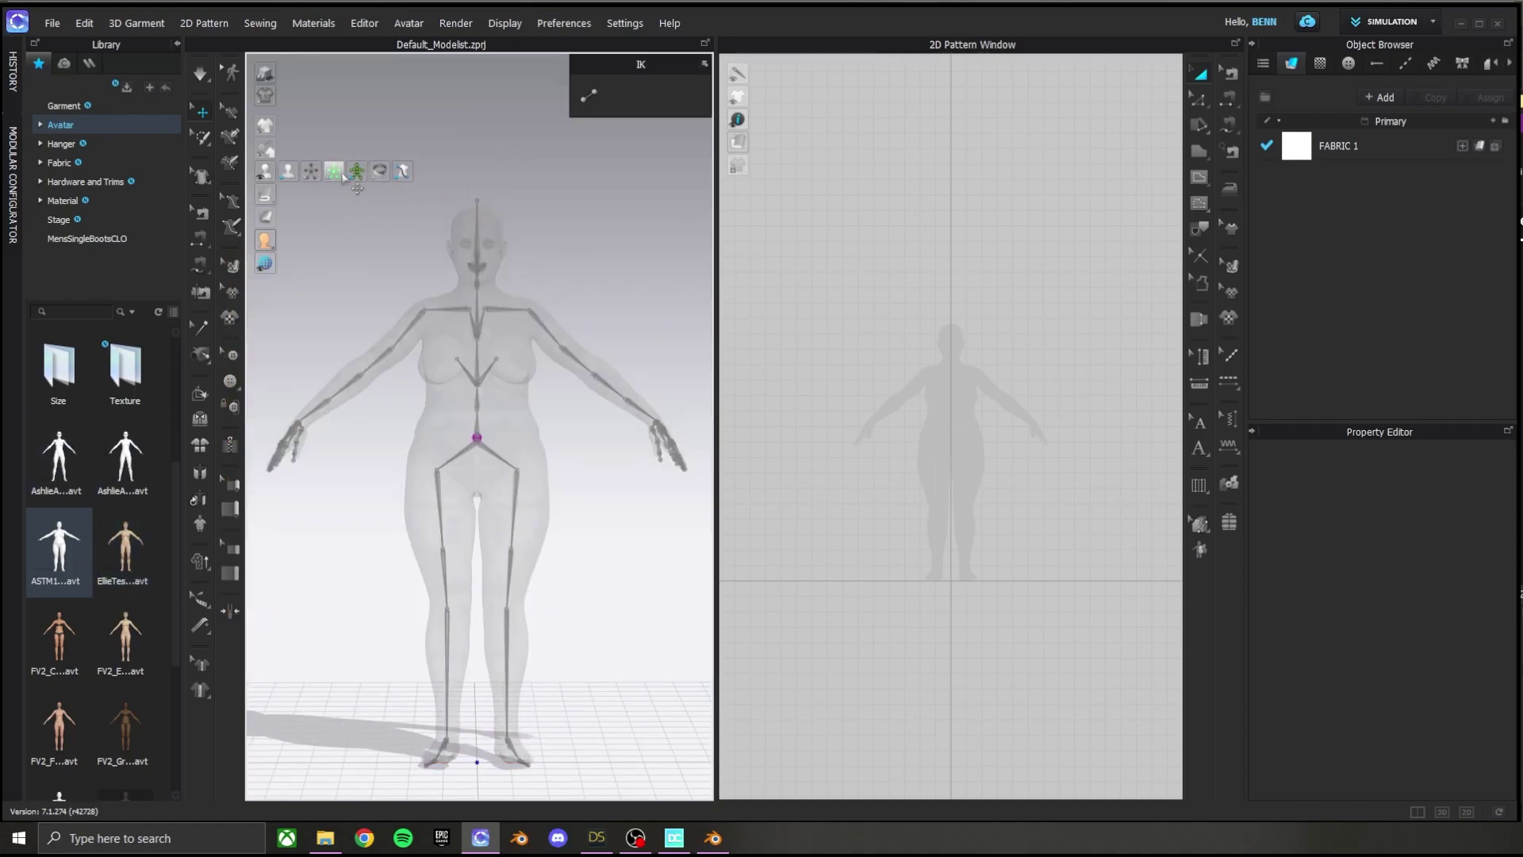